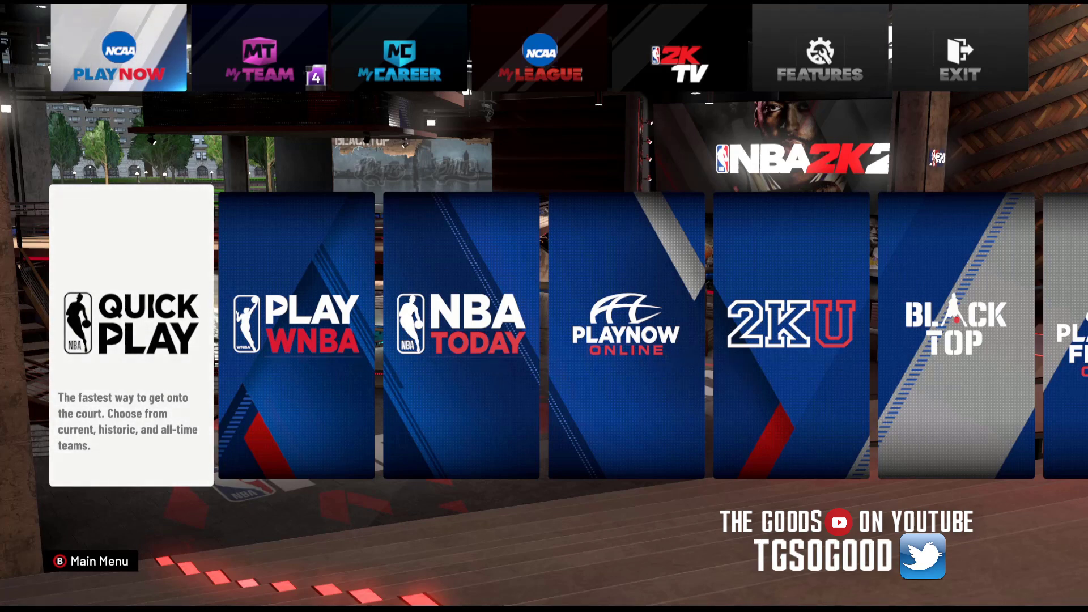
# Leave the Play Now menu and switch to the game's file folder to examine the waigua, waigua General and waigua NBA folders
pyautogui.press('Escape')
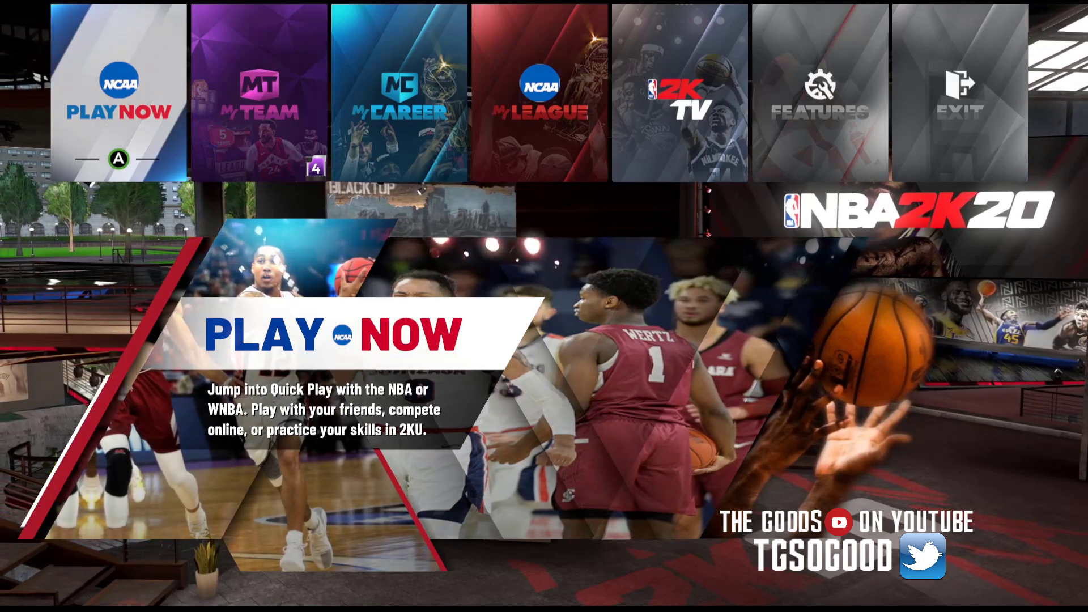
pyautogui.click(571, 502)
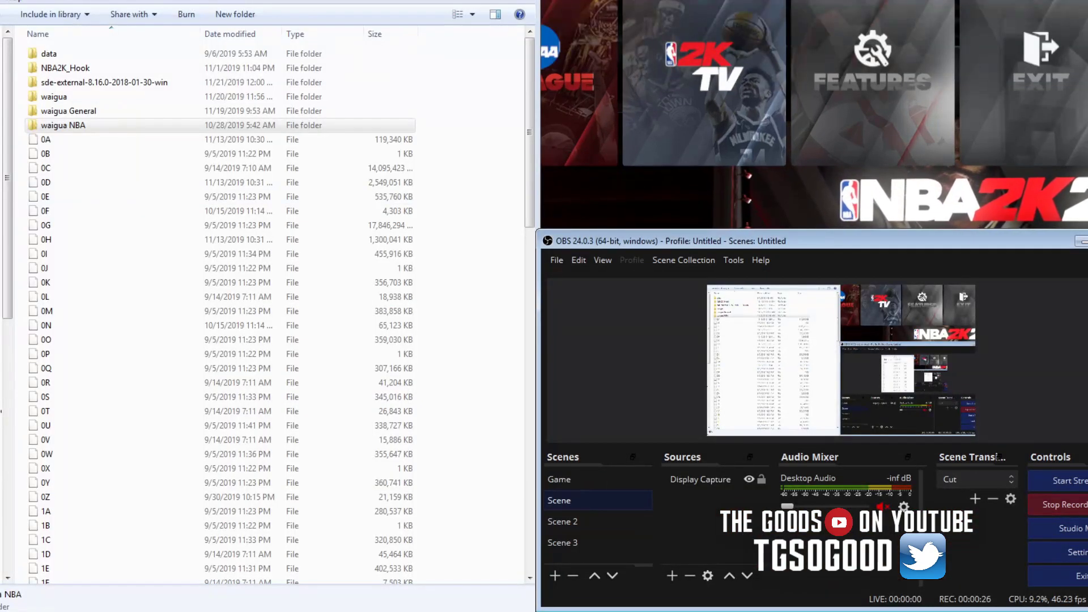
pyautogui.click(85, 113)
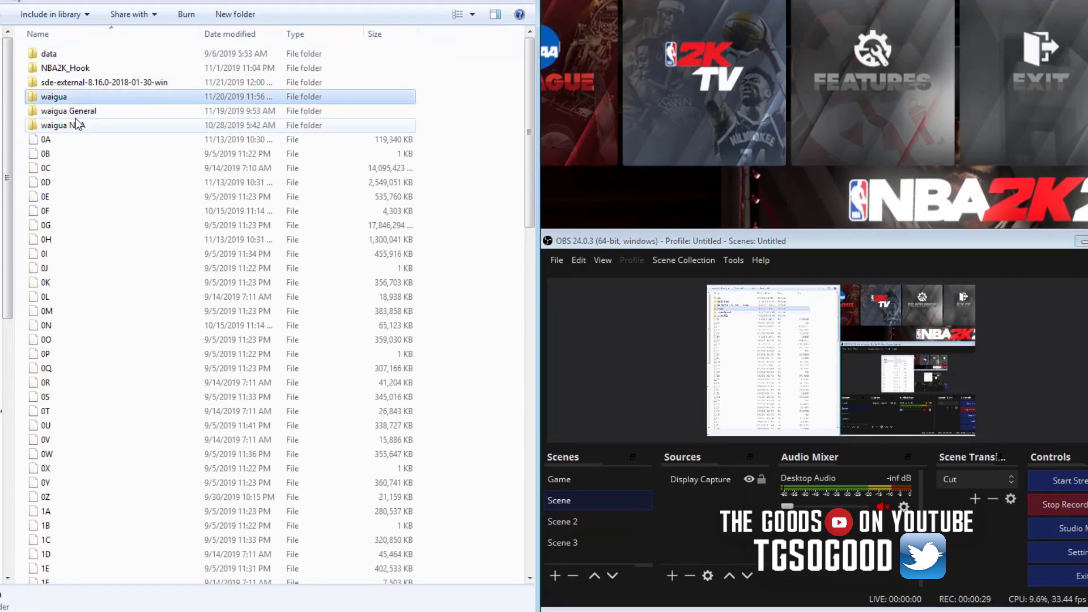
pyautogui.click(80, 128)
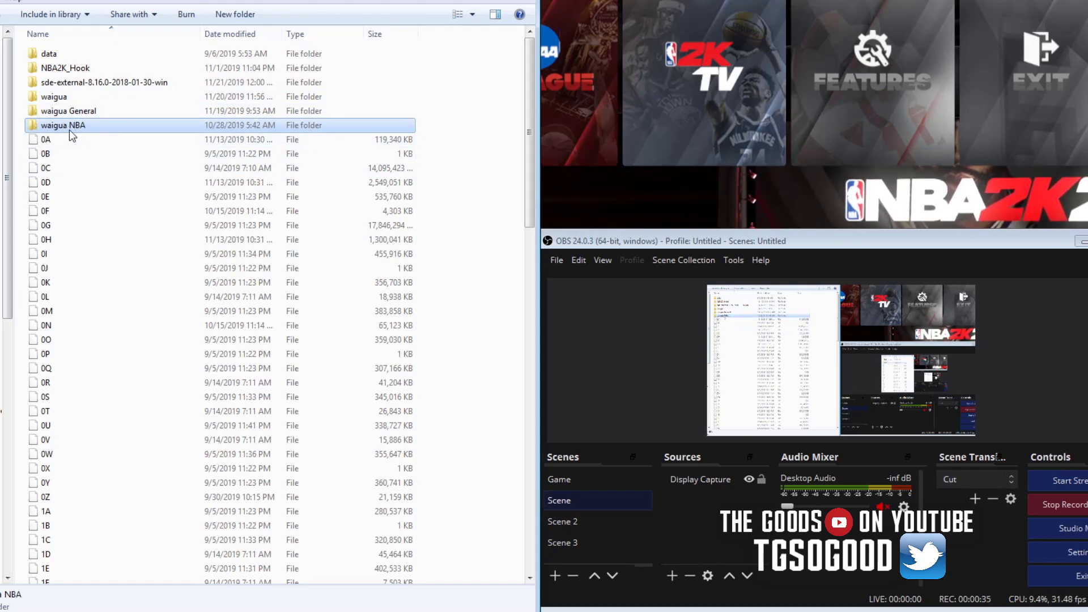
pyautogui.click(72, 128)
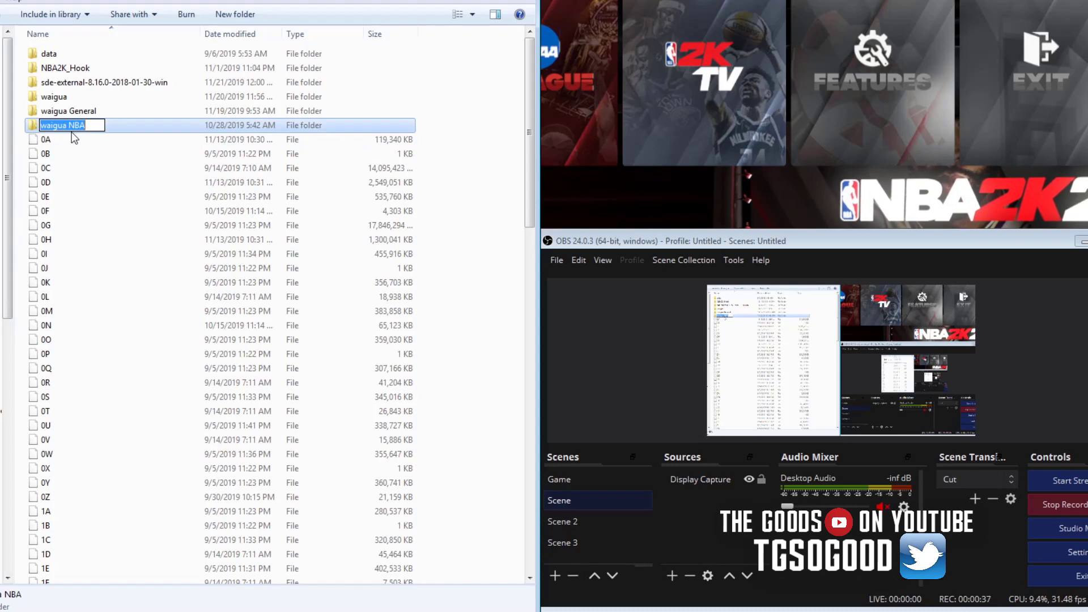
pyautogui.click(60, 102)
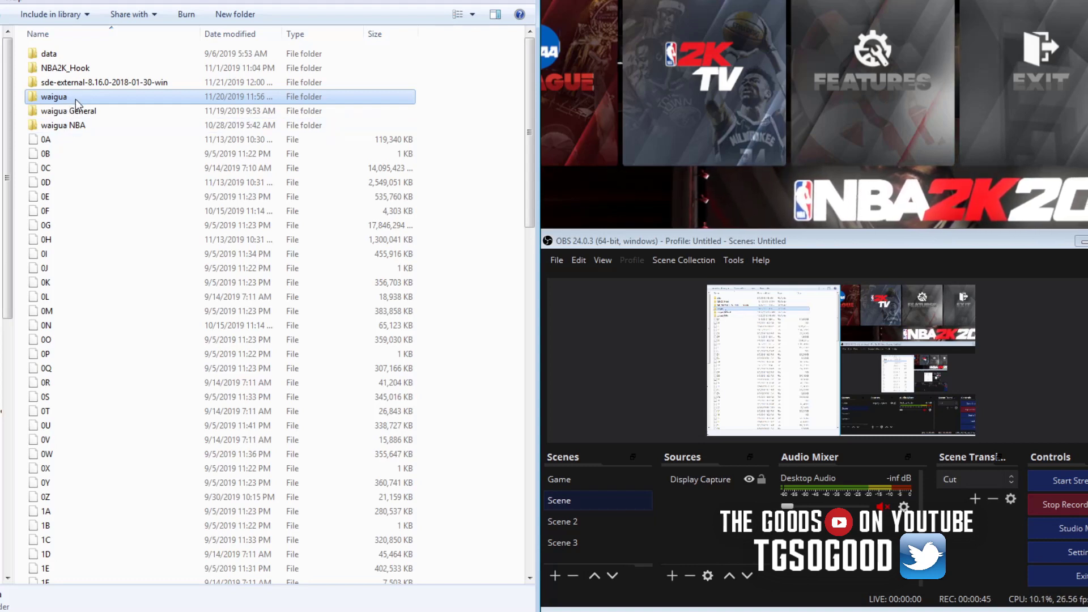
pyautogui.click(76, 100)
pyautogui.click(81, 95)
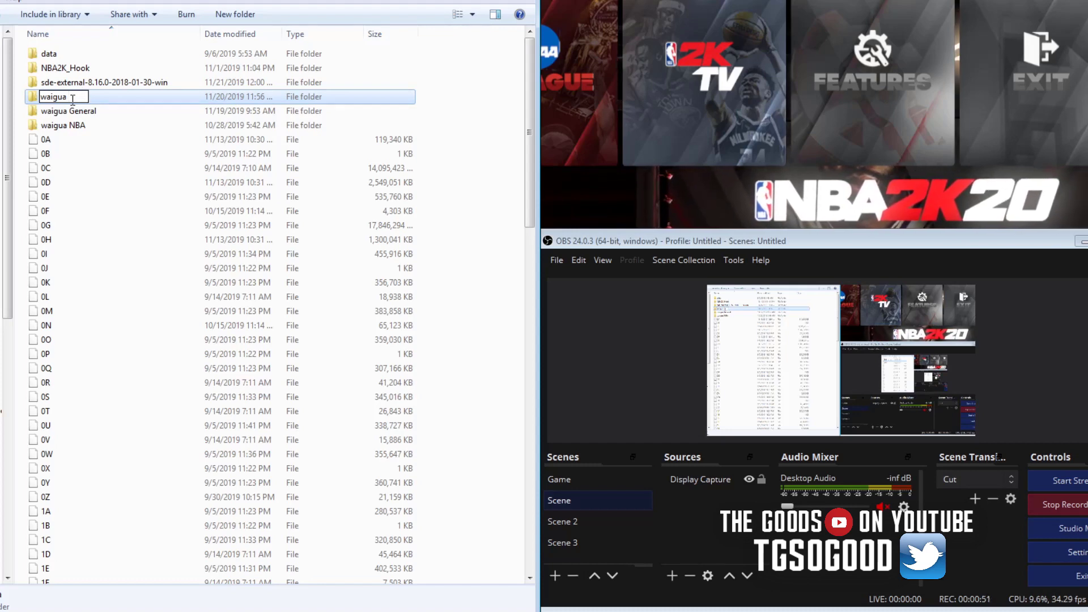
pyautogui.press('Return')
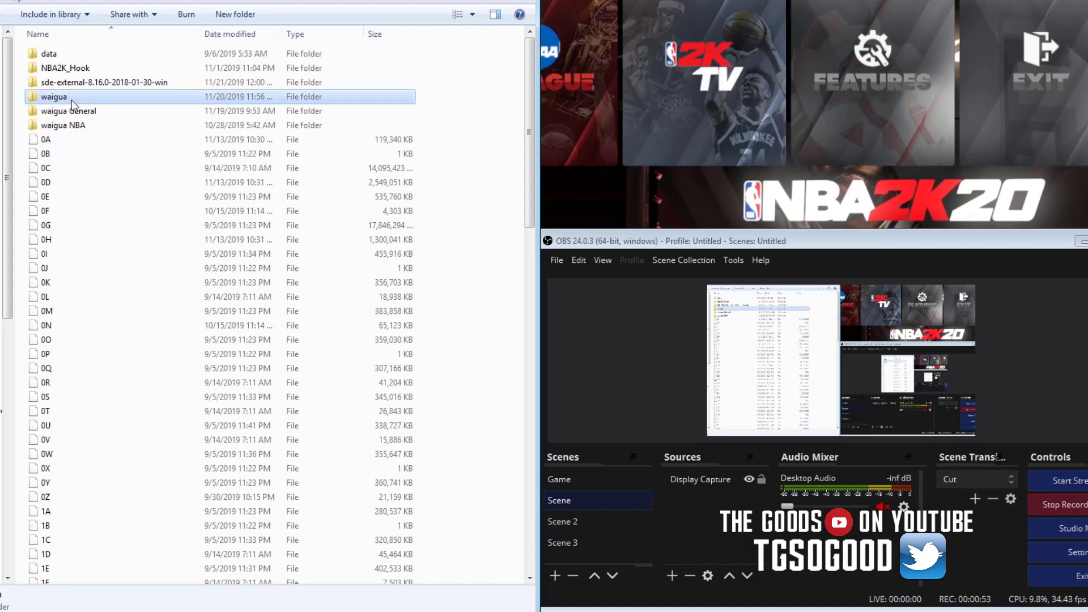
pyautogui.click(66, 130)
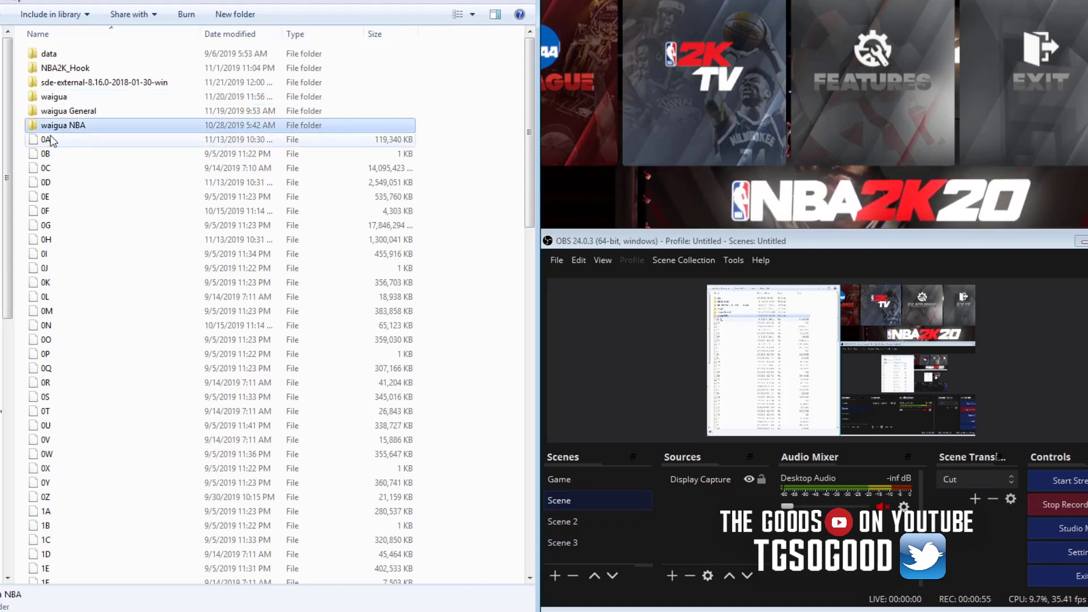
# Open the waigua General folder and launch JSGME.exe
pyautogui.doubleClick(72, 115)
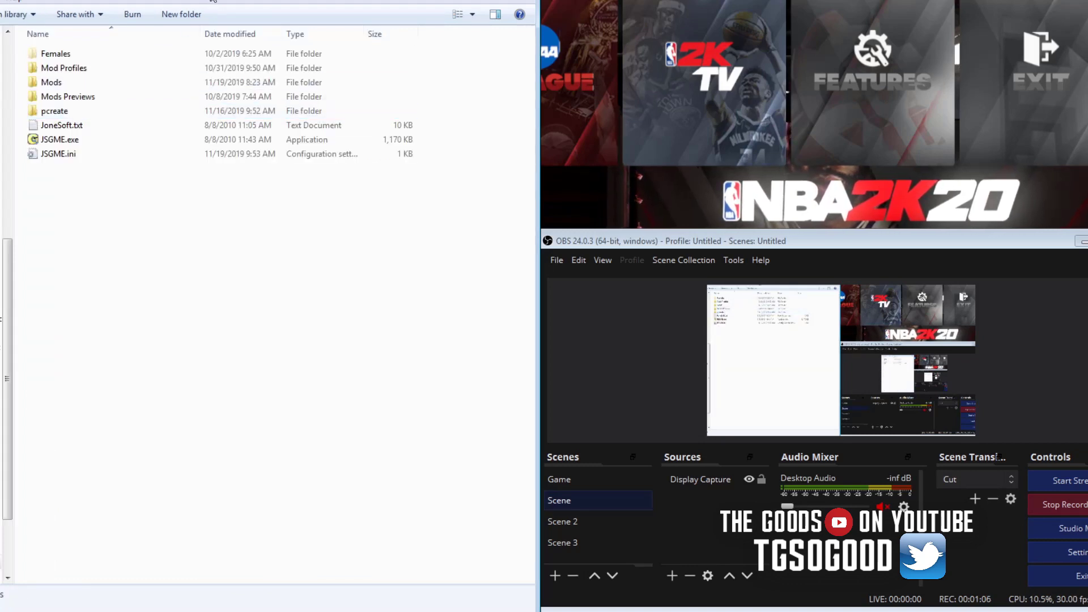
pyautogui.click(66, 143)
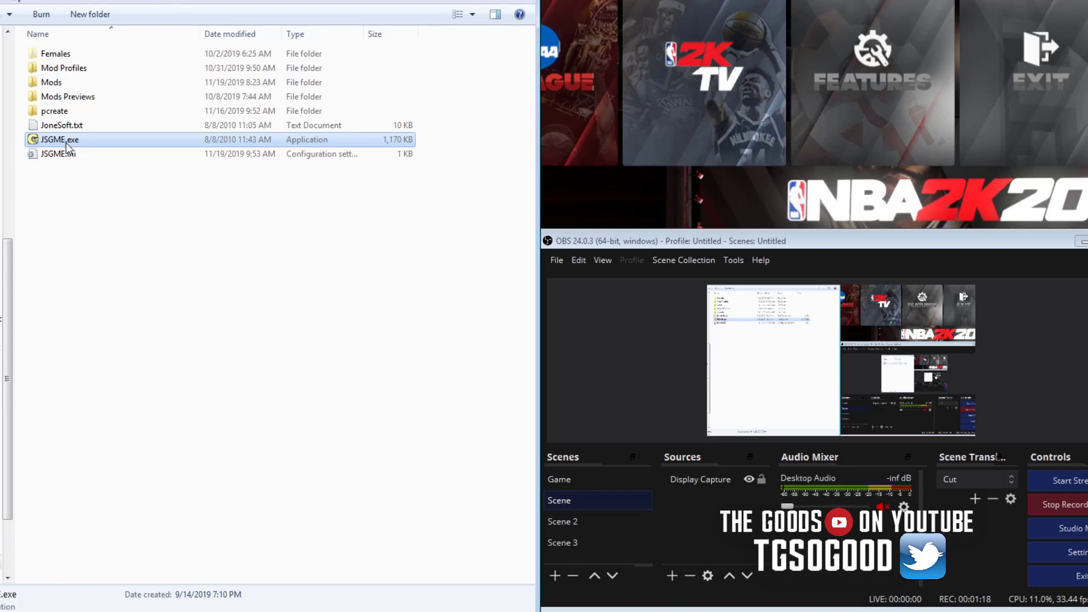
pyautogui.click(66, 141)
pyautogui.click(144, 143)
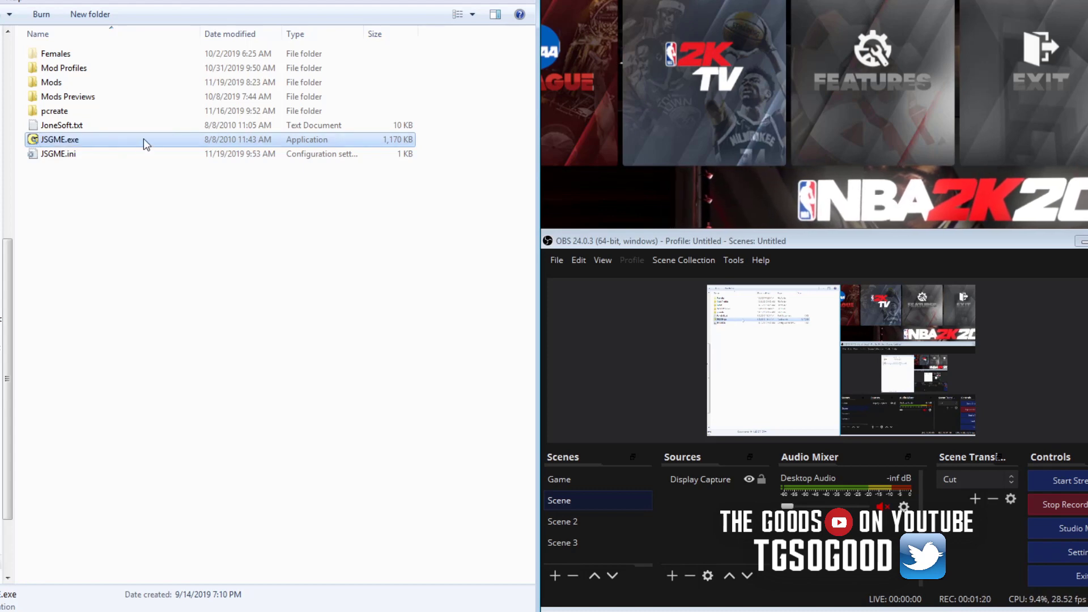
pyautogui.doubleClick(68, 141)
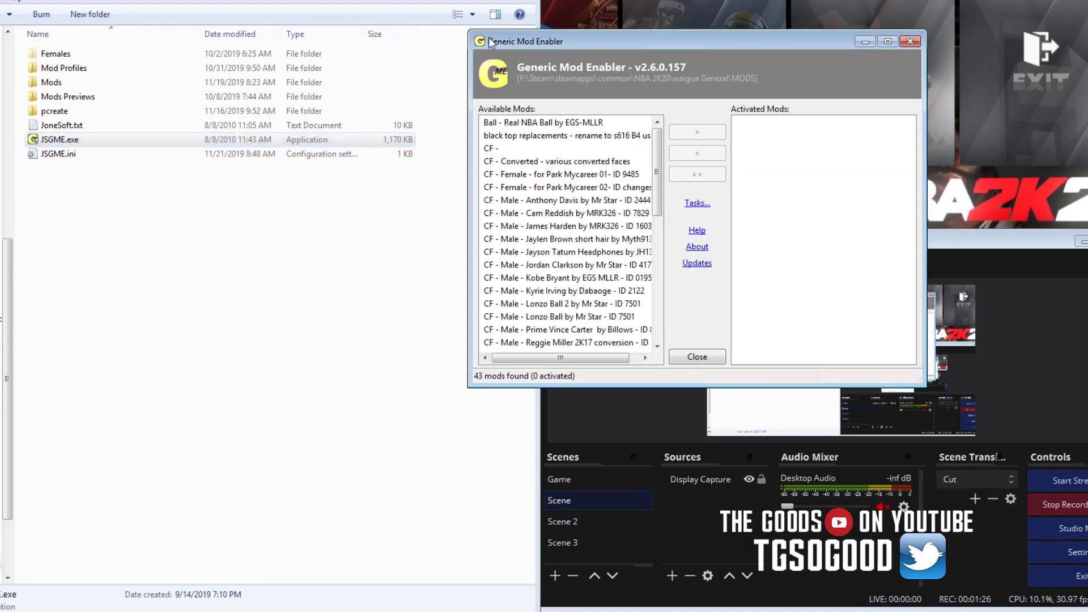
# Activate the Zion Williamson face body mod by YANGF in the mod enabler and deactivate it again
pyautogui.moveTo(612, 40); pyautogui.dragTo(152, 1)
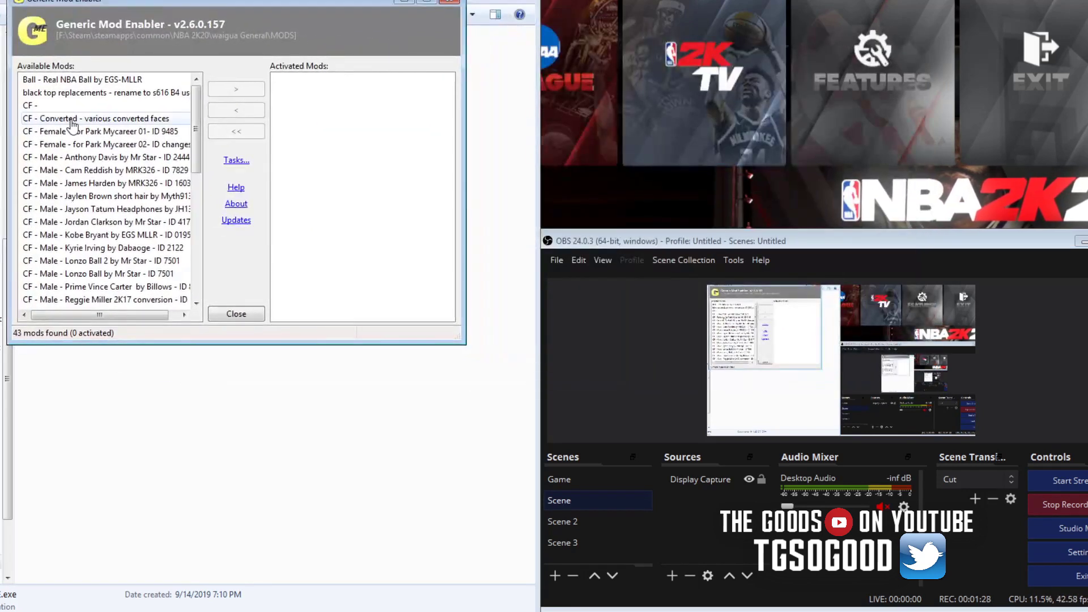
pyautogui.scroll(-7, 118, 149)
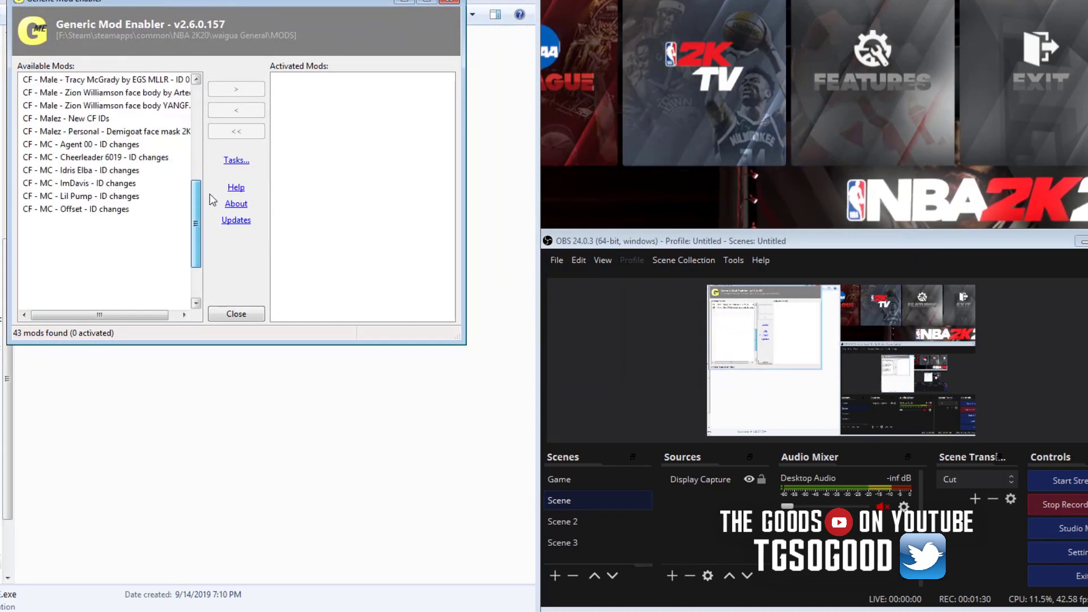
pyautogui.click(82, 107)
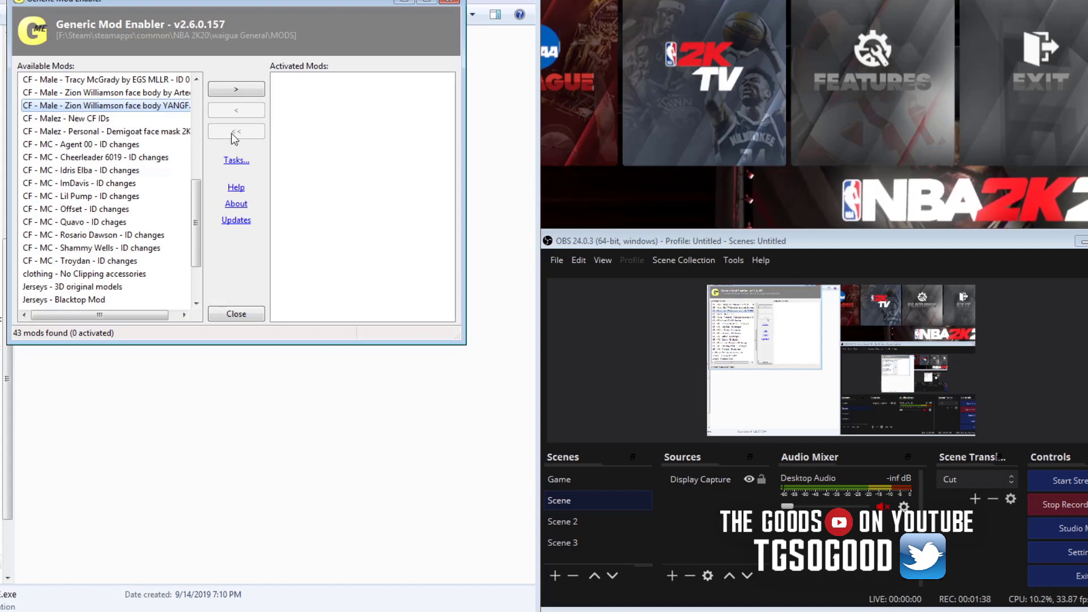
pyautogui.click(235, 89)
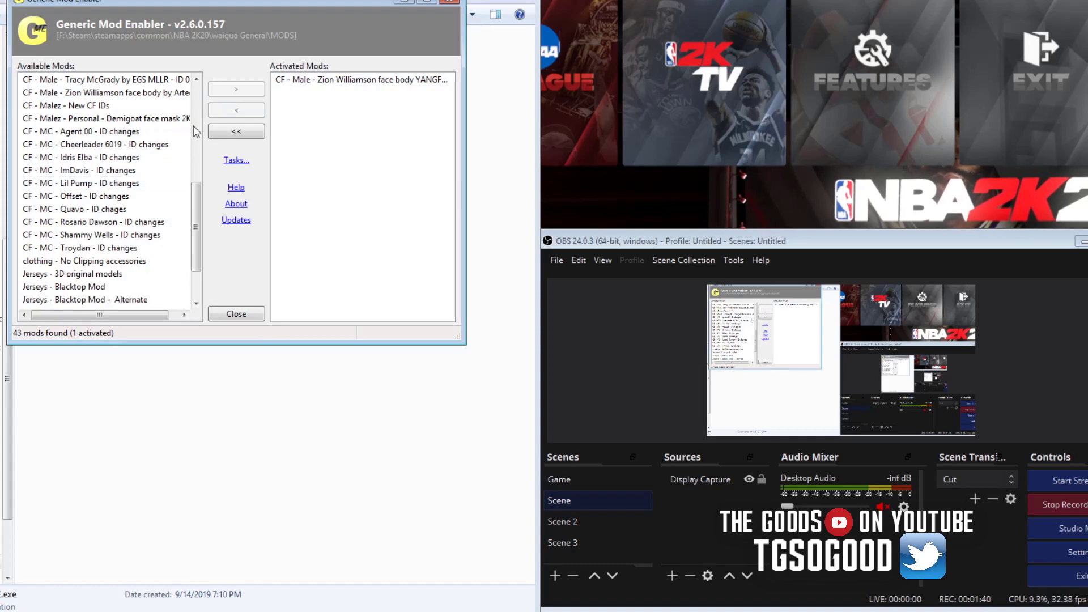
pyautogui.click(340, 79)
pyautogui.click(236, 110)
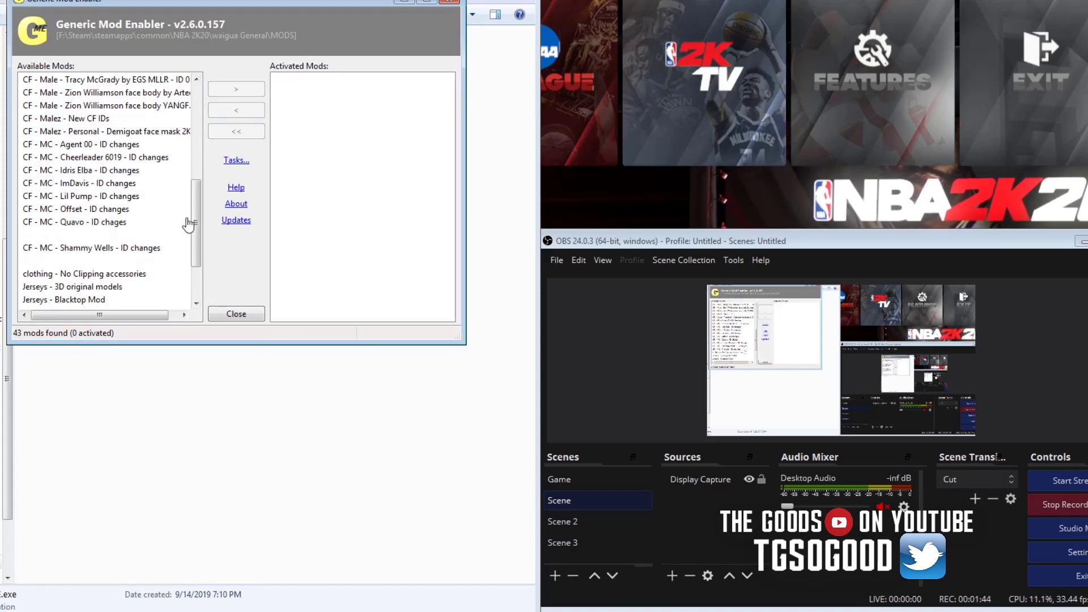
# Browse the folders available for loading a mod profile, cancel the dialog and close Generic Mod Enabler
pyautogui.click(234, 161)
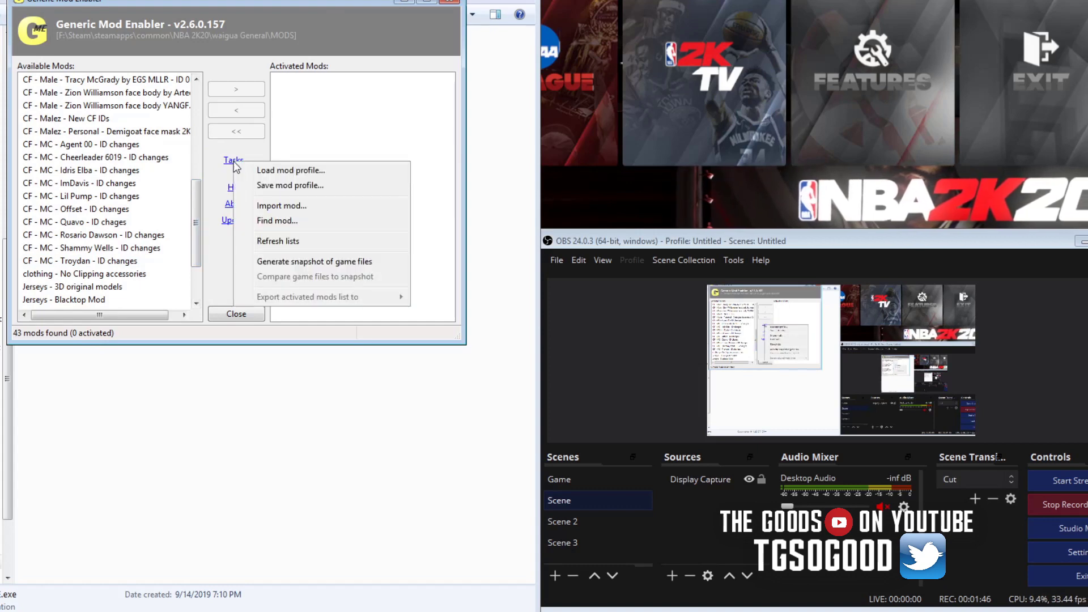
pyautogui.click(291, 172)
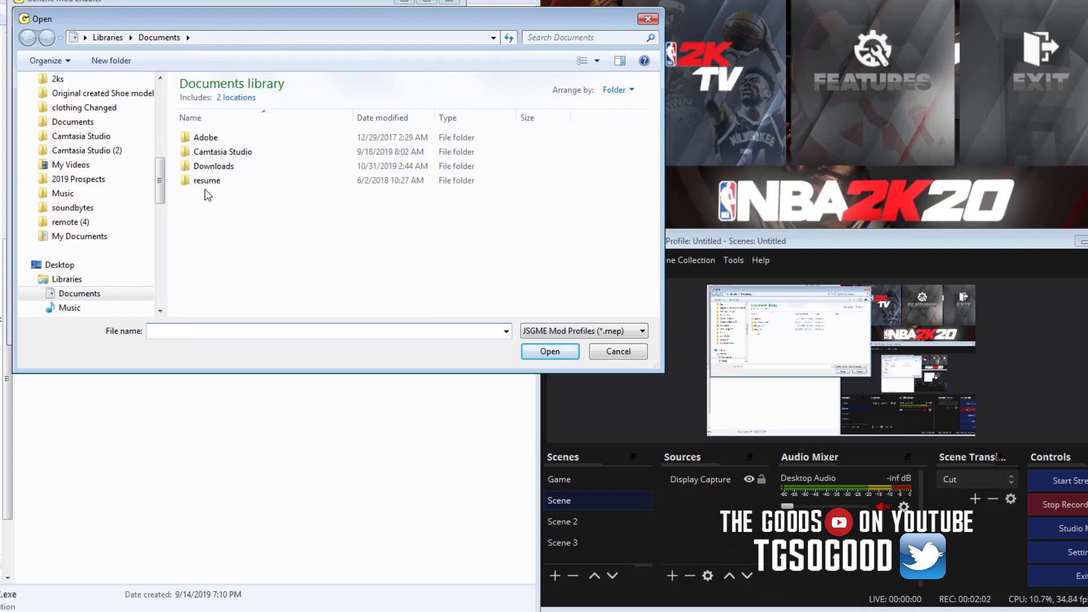
pyautogui.moveTo(160, 184); pyautogui.dragTo(166, 141)
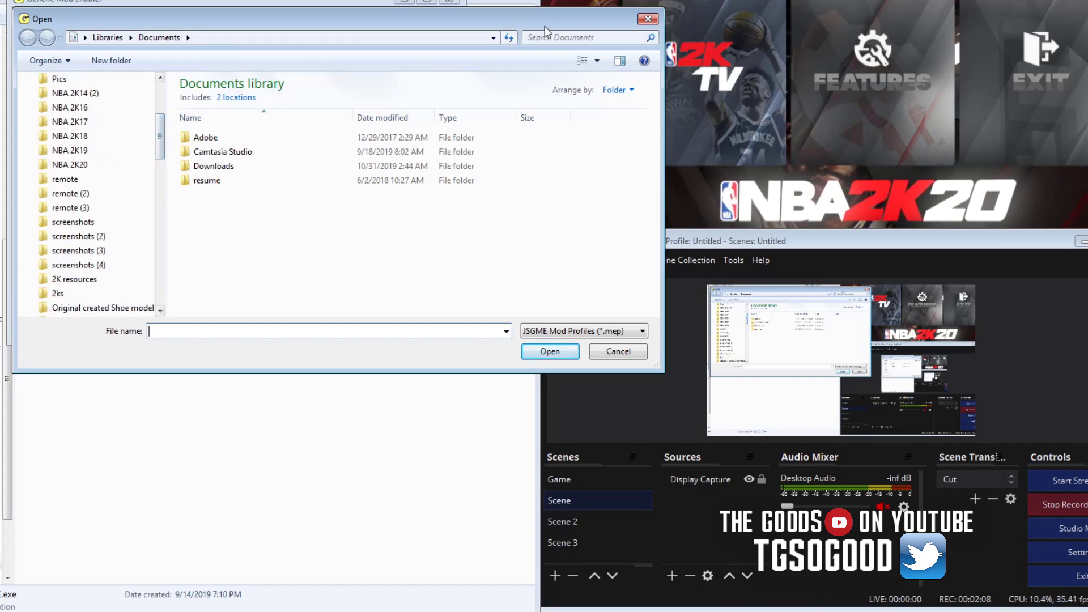
pyautogui.click(648, 20)
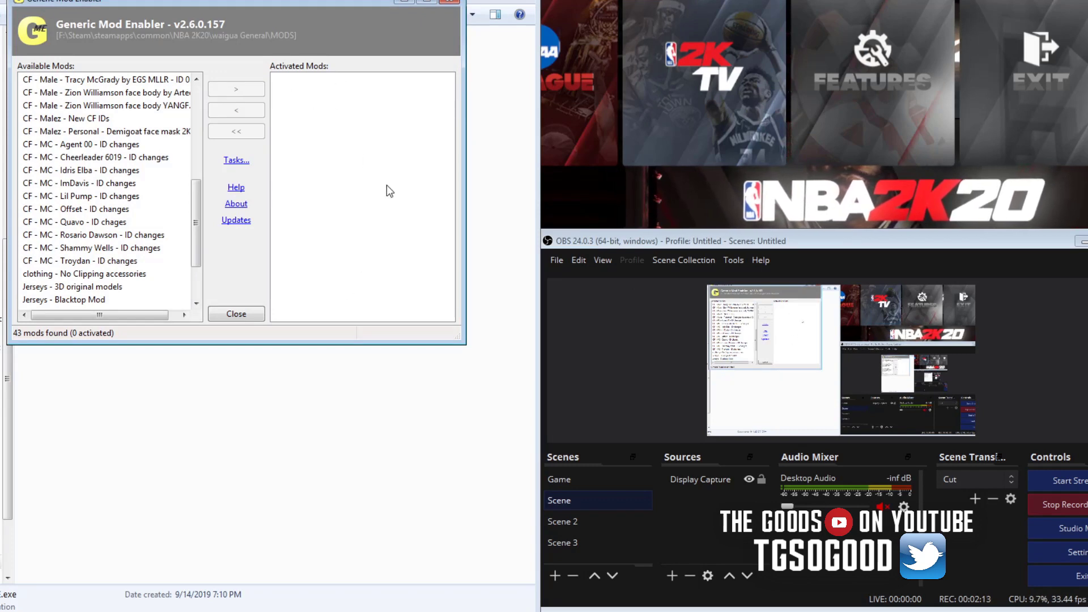
pyautogui.click(447, 2)
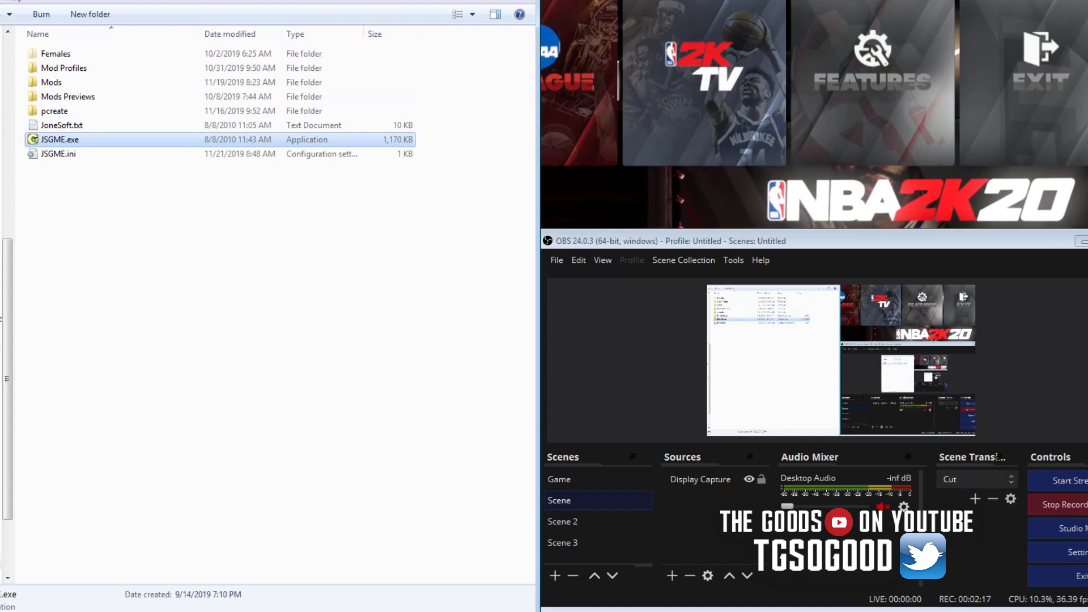
# Select JSGME.exe and JSGME.ini, and view the JSGME download search results in the web browser
pyautogui.rightClick(51, 141)
pyautogui.click(39, 154)
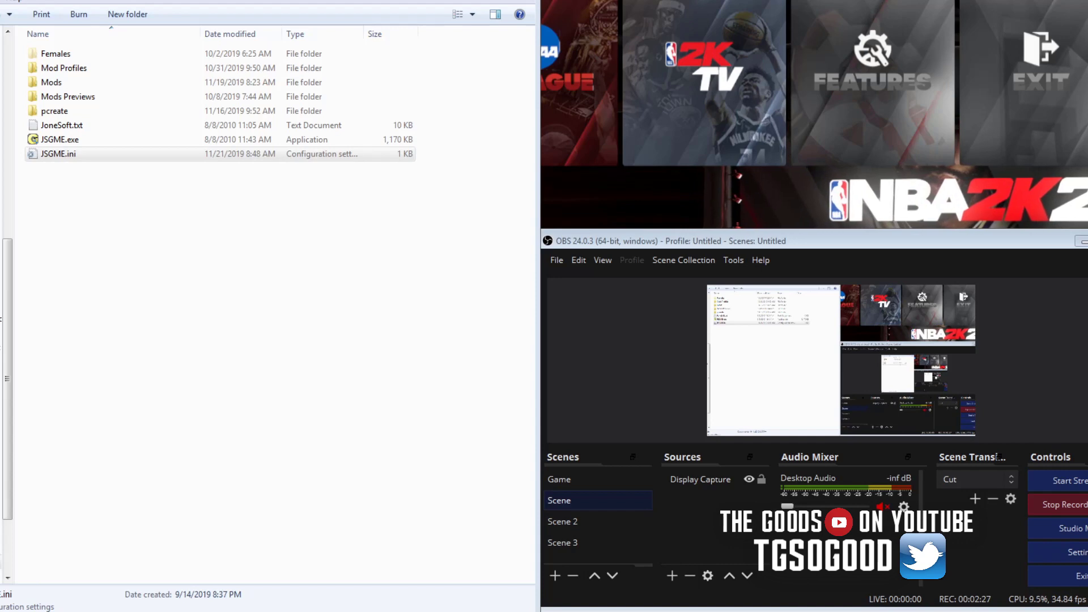
pyautogui.hotkey('alt', 'Tab')
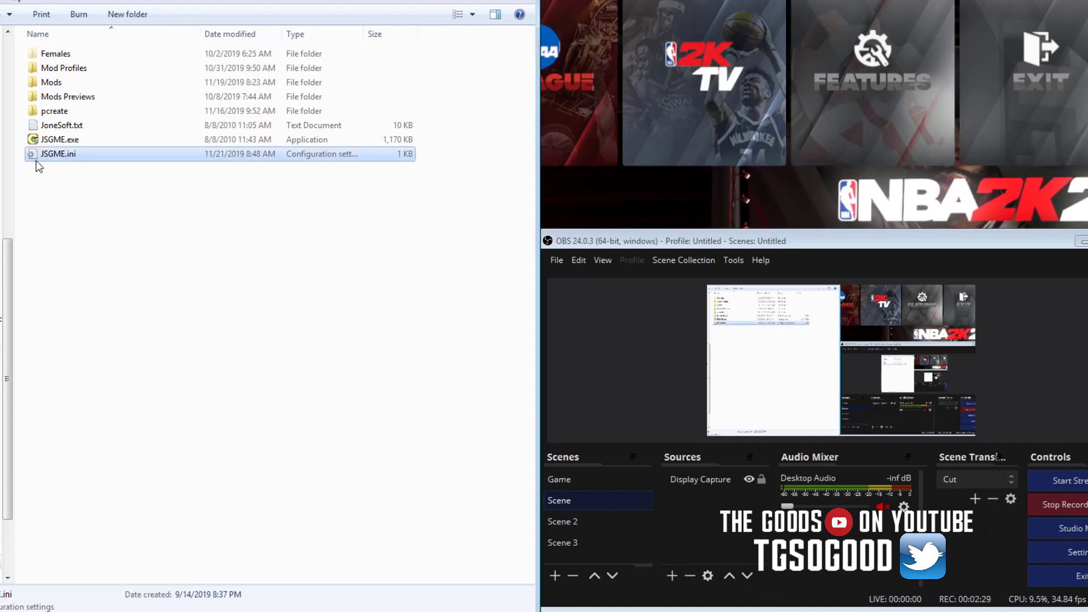
pyautogui.moveTo(78, 184); pyautogui.dragTo(56, 136)
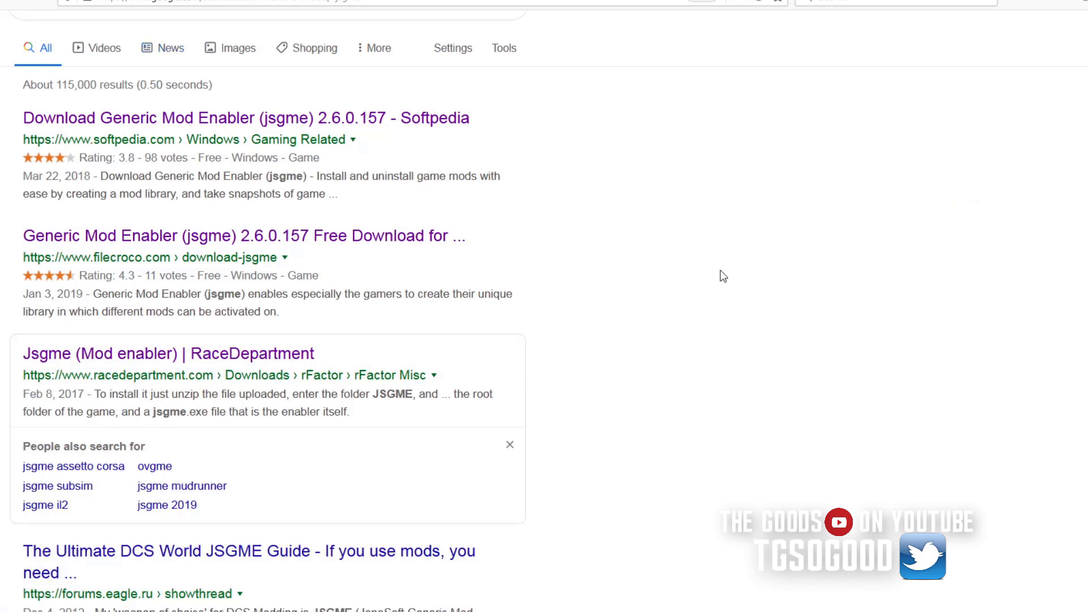
pyautogui.scroll(1, 714, 170)
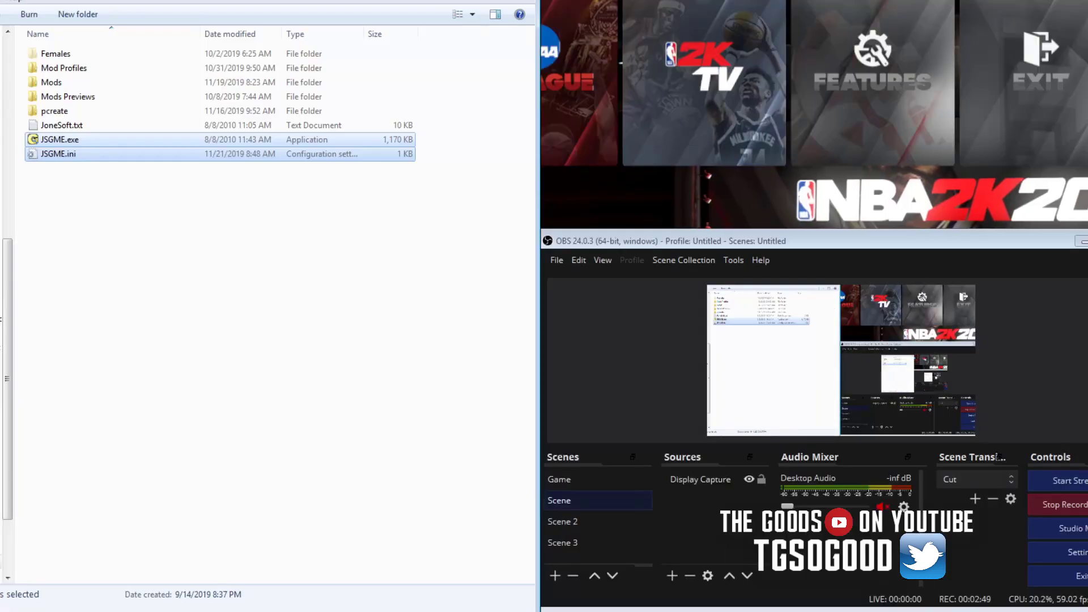
# Copy JoneSoft.txt, JSGME.exe and JSGME.ini from the waigua General folder
pyautogui.rightClick(125, 144)
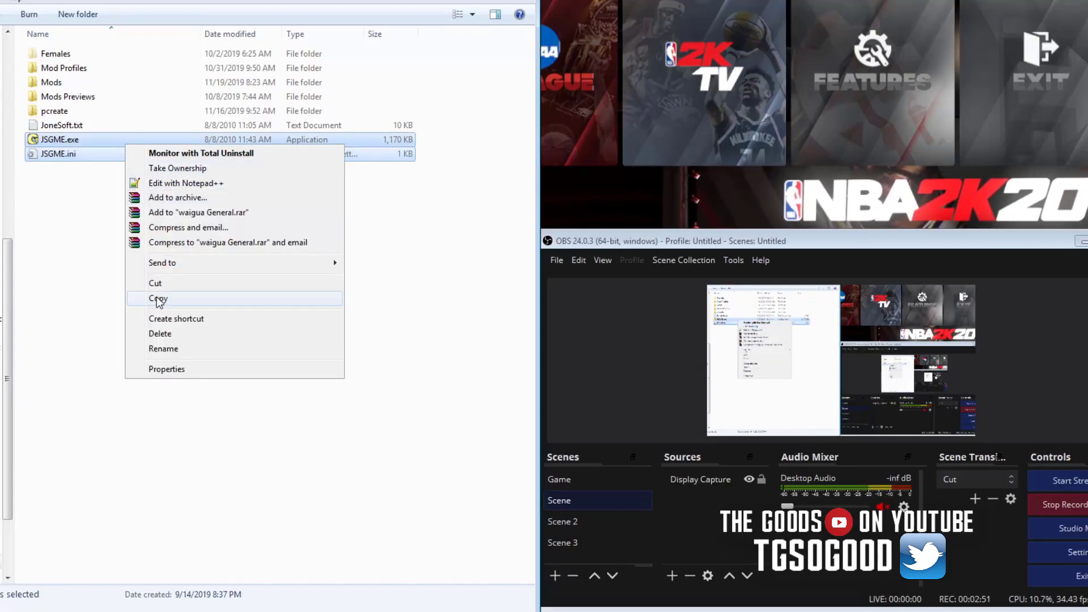
pyautogui.click(56, 130)
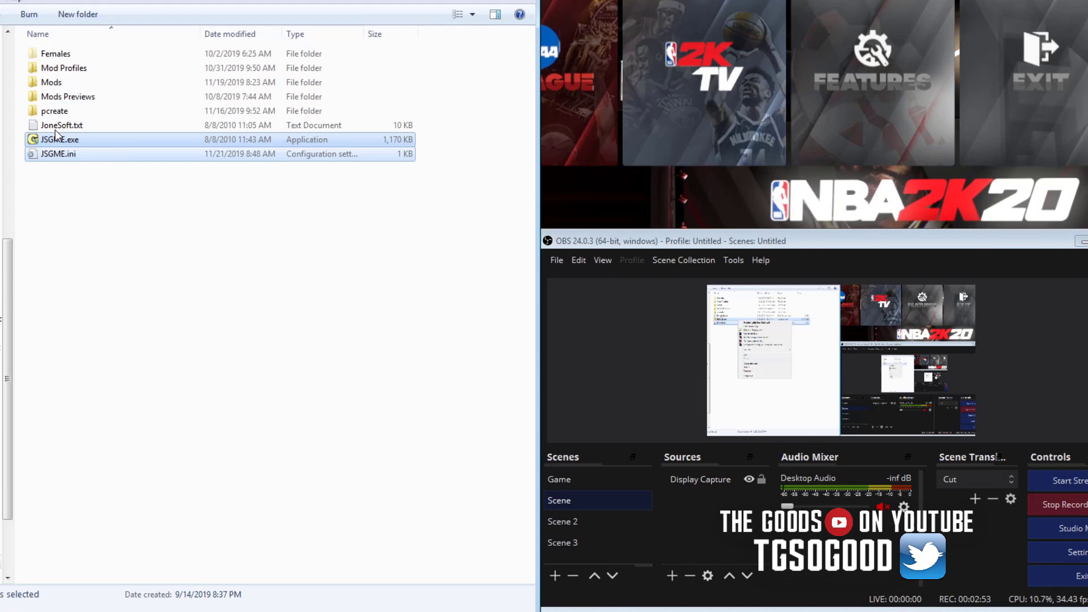
pyautogui.click(56, 126)
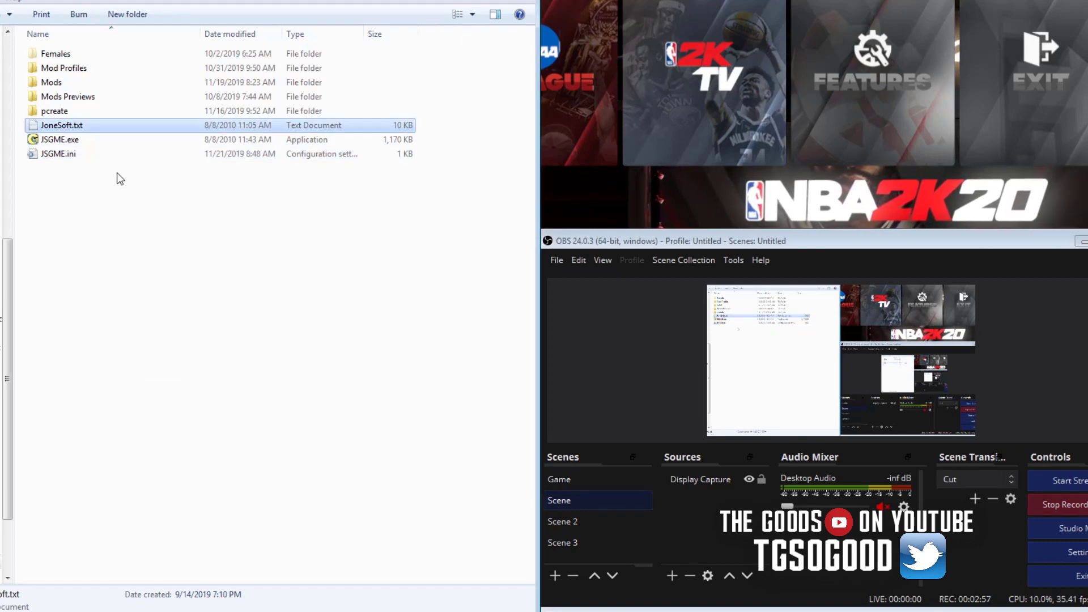
pyautogui.moveTo(98, 210); pyautogui.dragTo(34, 124)
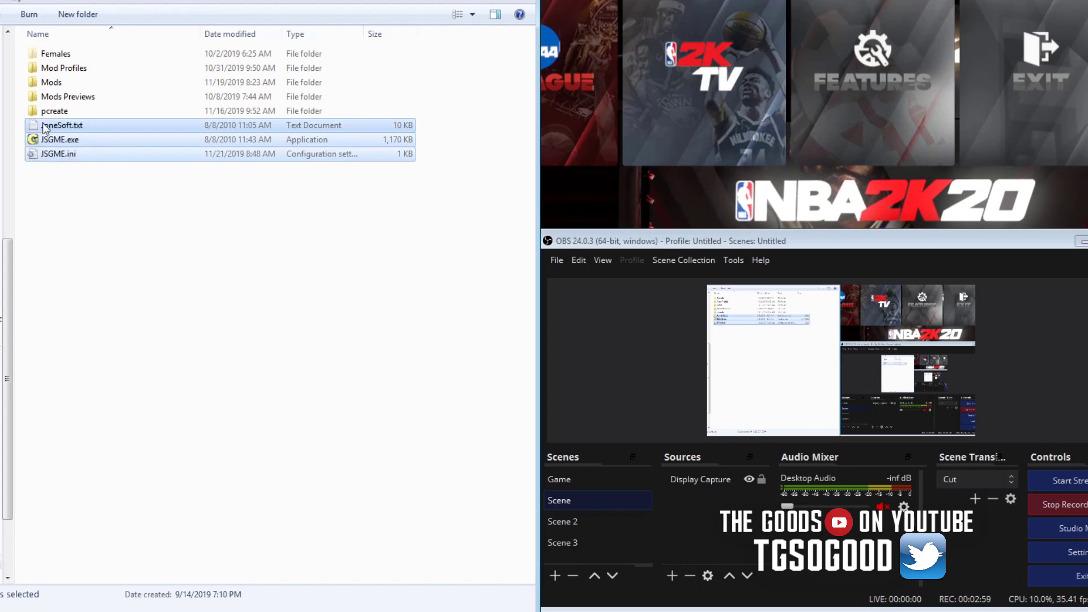
pyautogui.rightClick(44, 125)
pyautogui.click(77, 249)
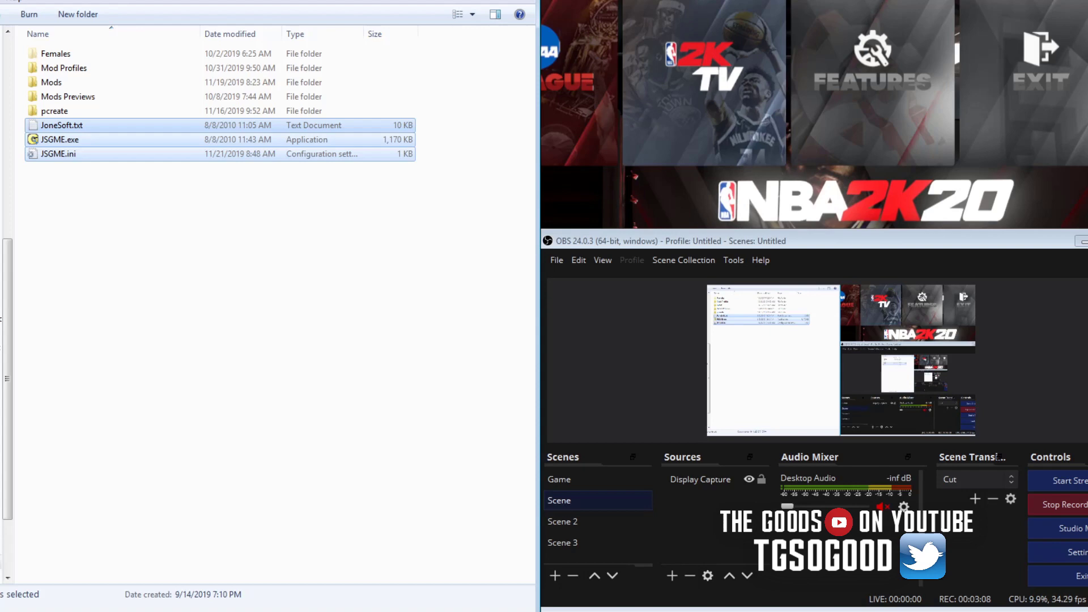
# Paste JoneSoft.txt, JSGME.exe and JSGME.ini into the waigua folder
pyautogui.press('BackSpace')
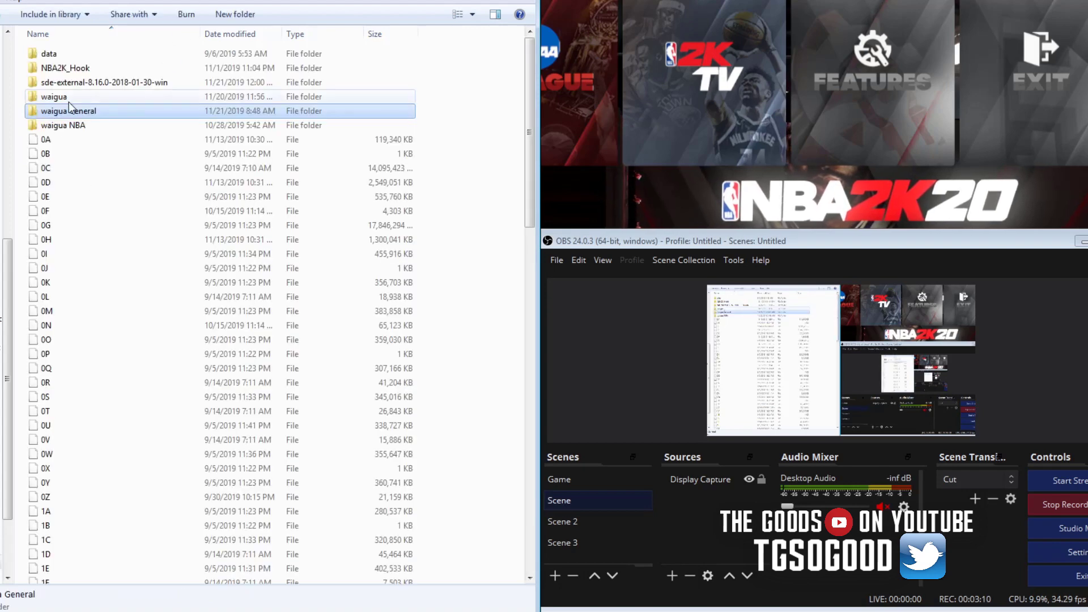
pyautogui.doubleClick(275, 98)
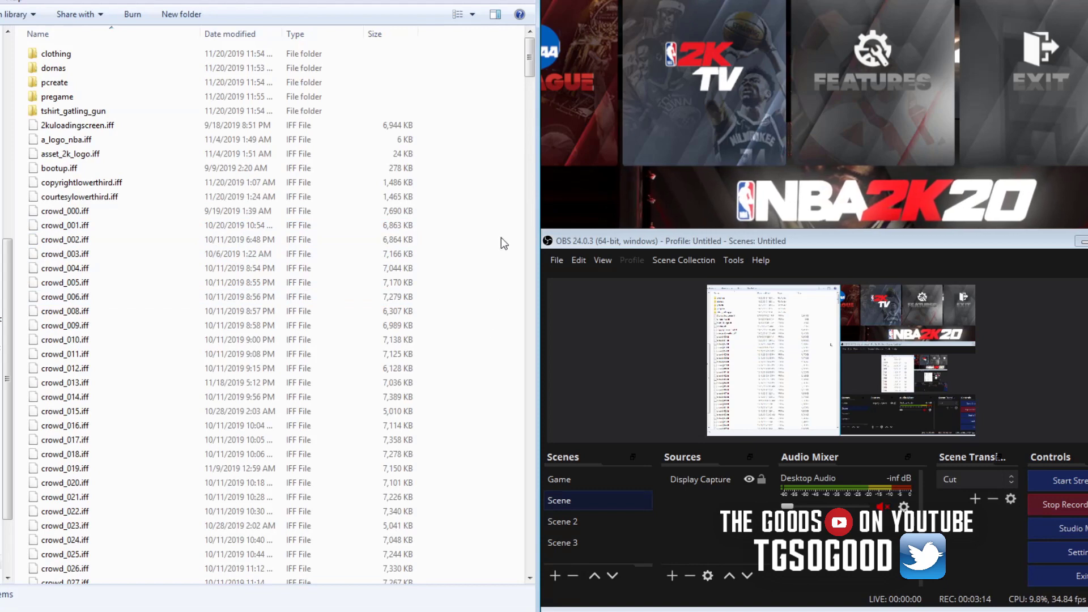
pyautogui.rightClick(486, 194)
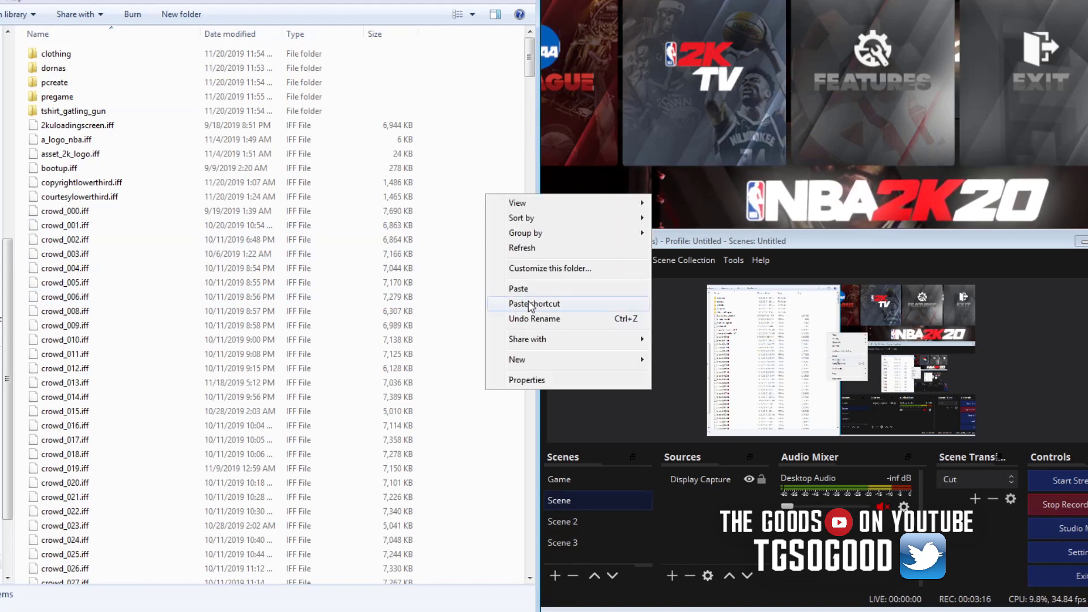
pyautogui.click(518, 288)
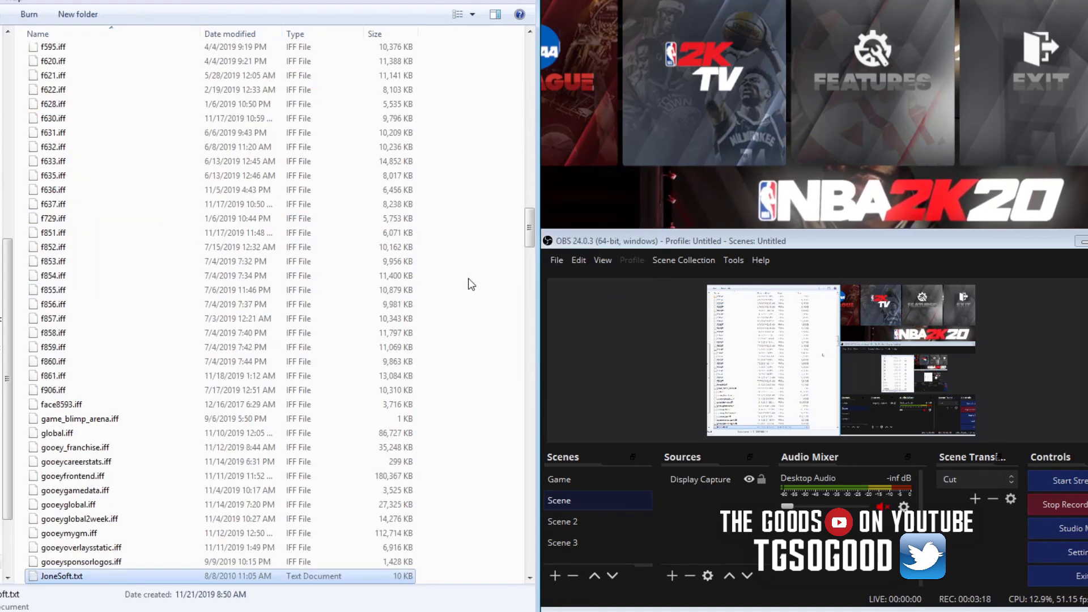
# Run JSGME.exe from the waigua folder, view its available tasks and close the mod enabler
pyautogui.moveTo(527, 236); pyautogui.dragTo(529, 270)
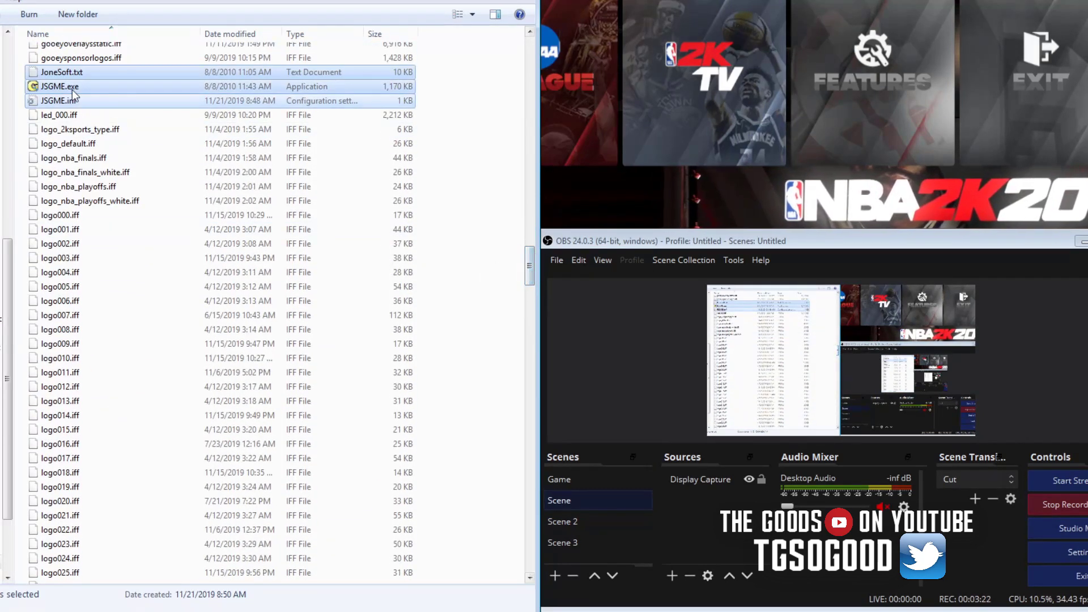
pyautogui.click(73, 89)
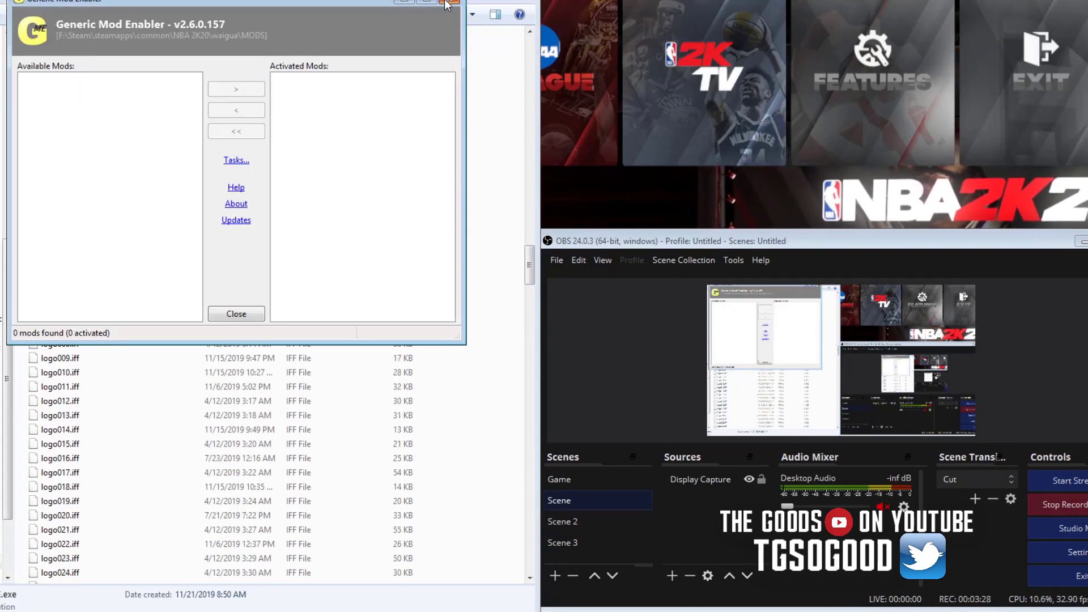
pyautogui.click(233, 161)
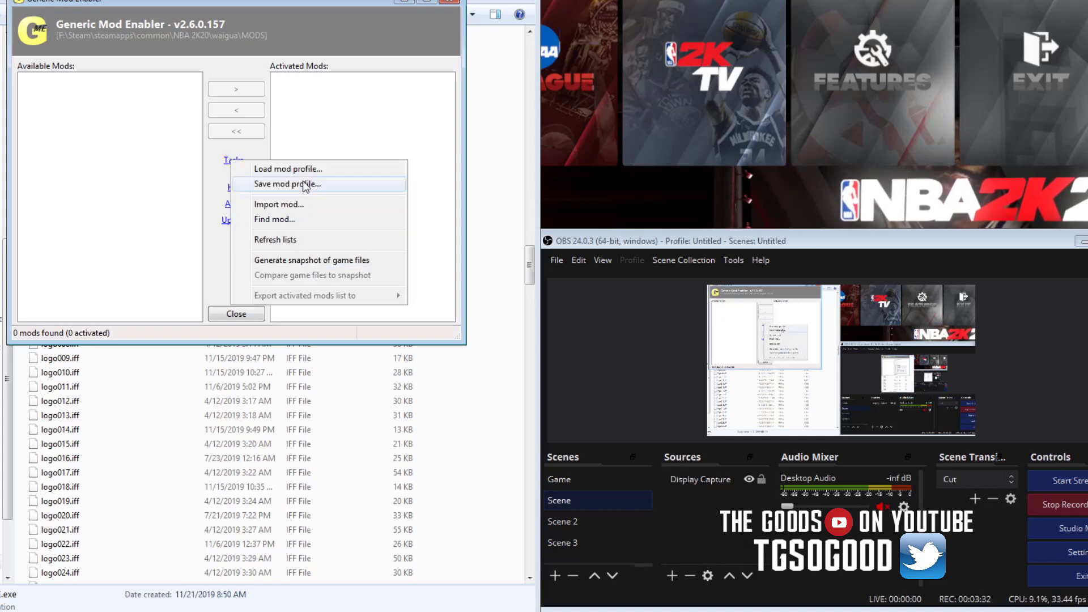
pyautogui.click(226, 263)
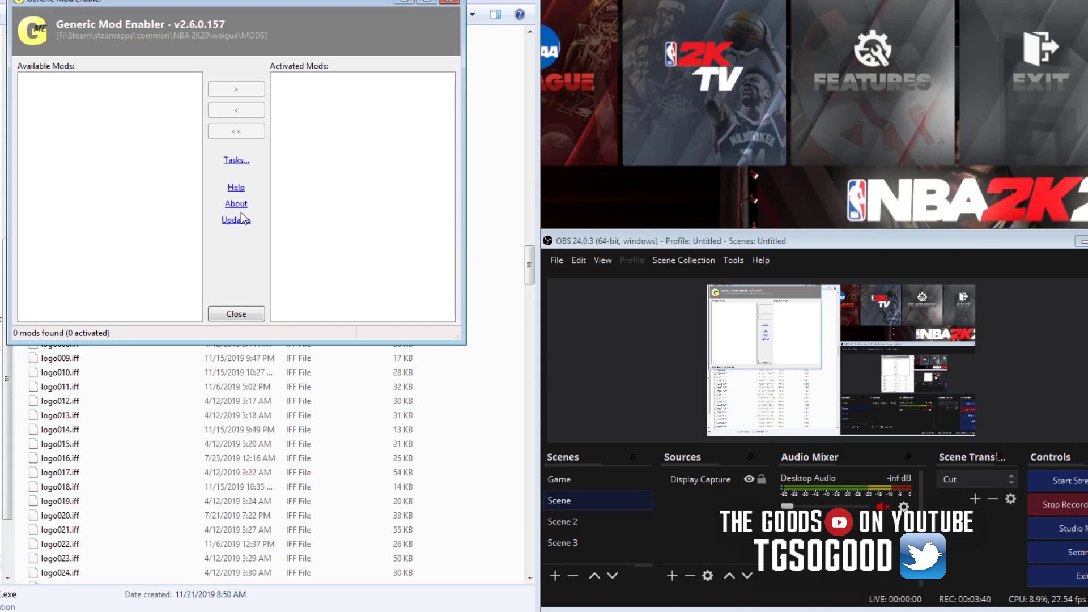
pyautogui.click(450, 2)
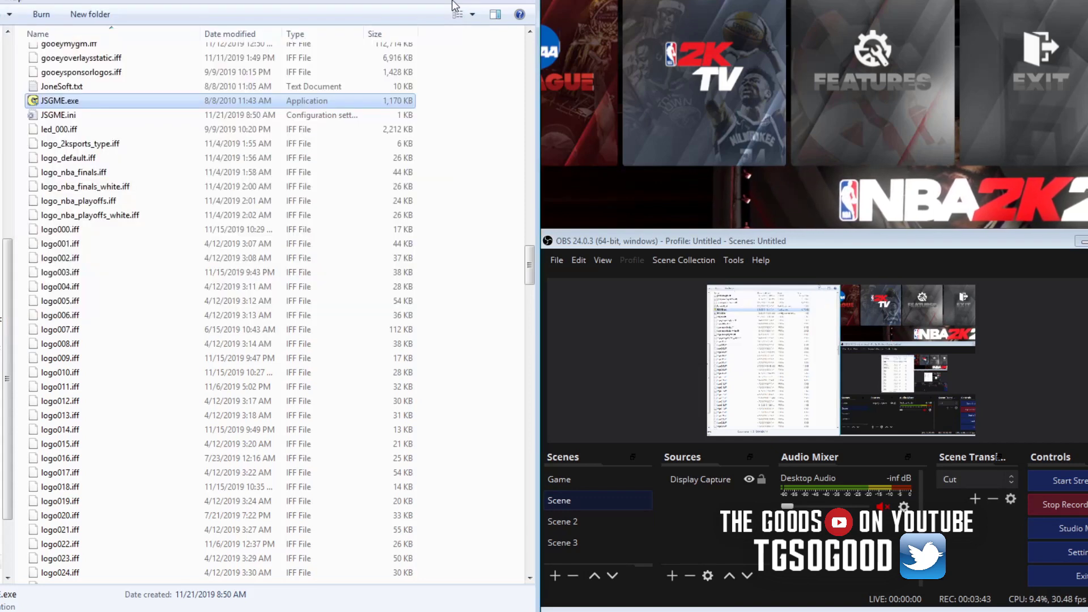
# Open the waigua folder's JSGME.ini in Notepad and set the mods folder Name to ExtraMods
pyautogui.click(72, 116)
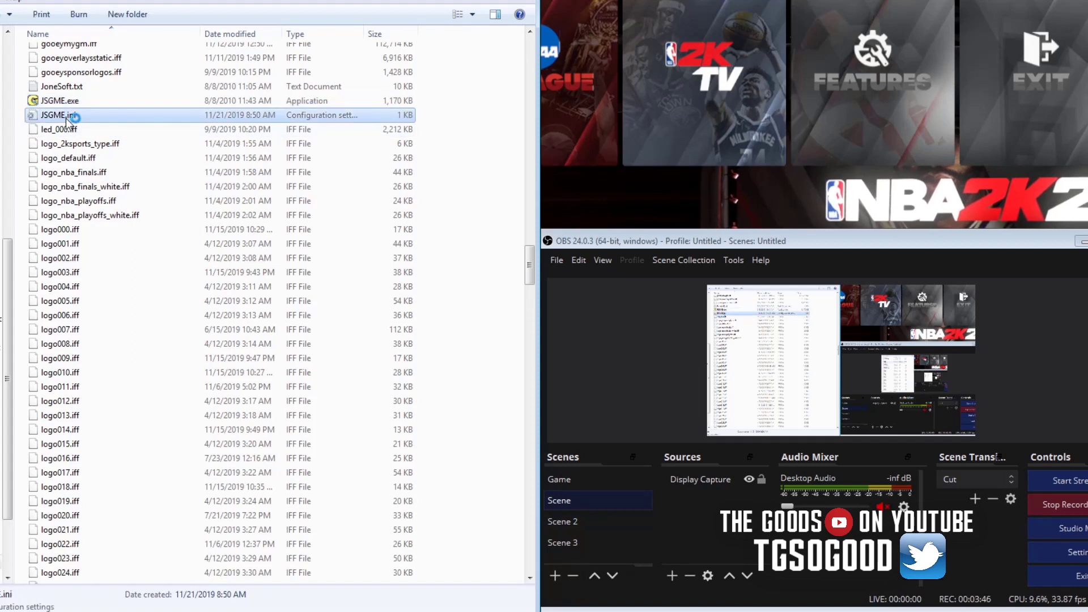
pyautogui.doubleClick(78, 118)
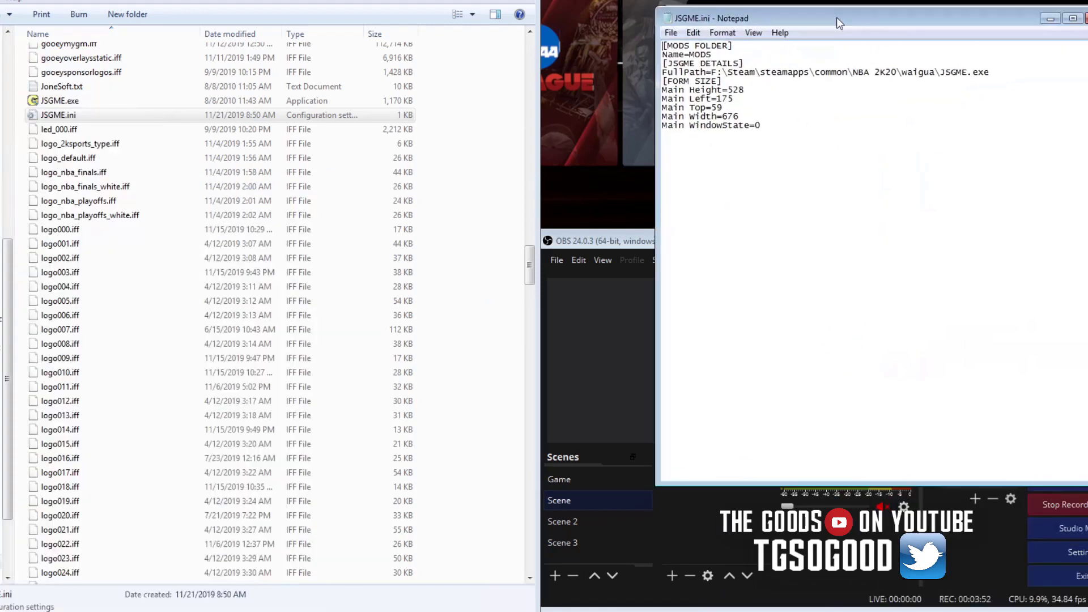
pyautogui.moveTo(839, 22); pyautogui.dragTo(306, 20)
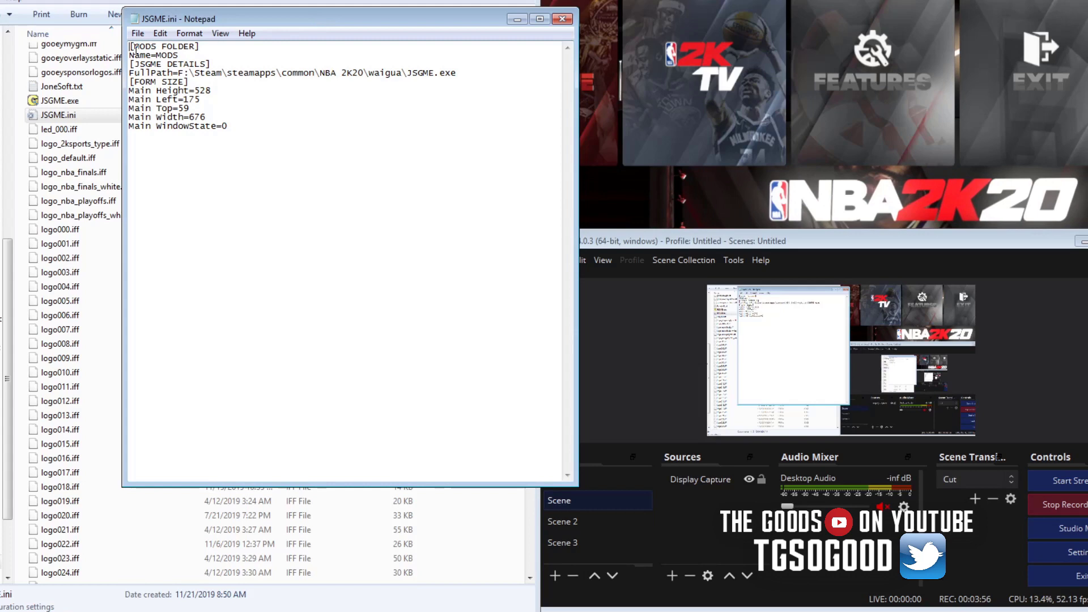
pyautogui.moveTo(129, 46); pyautogui.dragTo(211, 47)
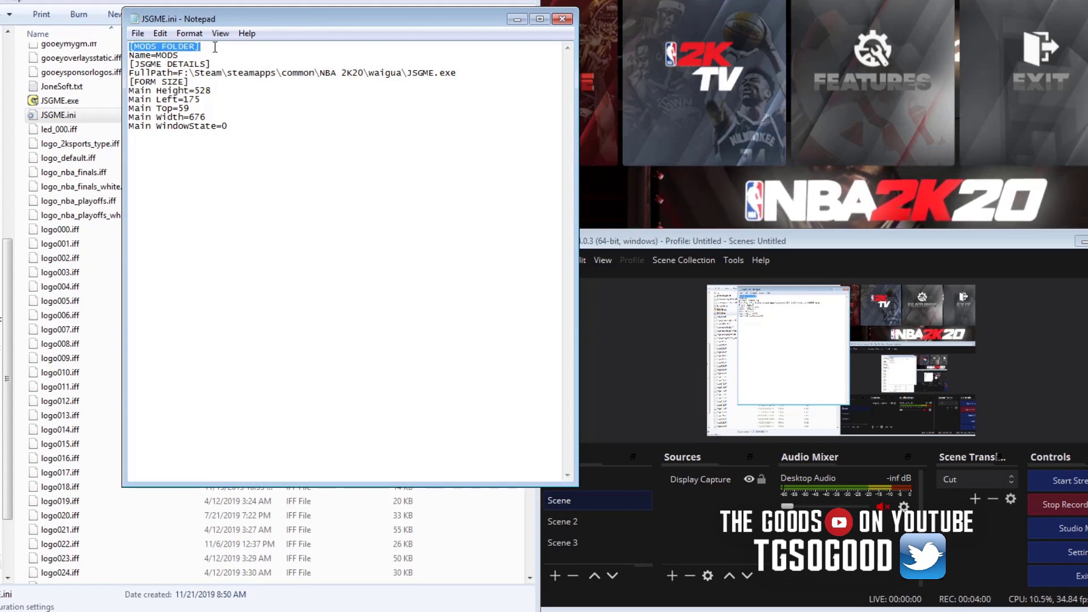
pyautogui.click(185, 56)
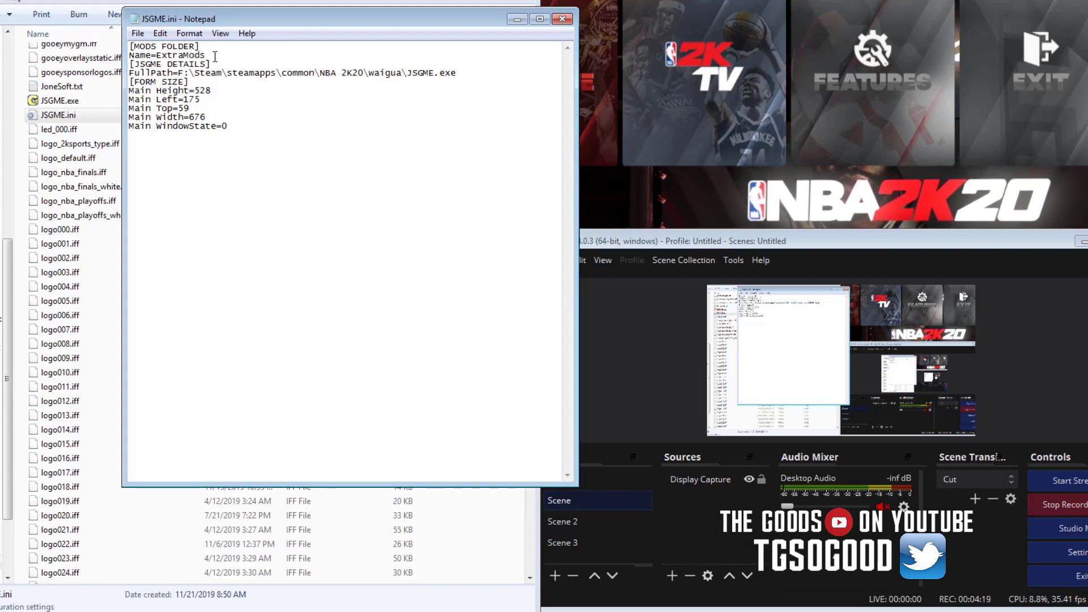
# Copy the folder name ExtraMods from JSGME.ini, then save and close the file
pyautogui.moveTo(216, 57); pyautogui.dragTo(157, 56)
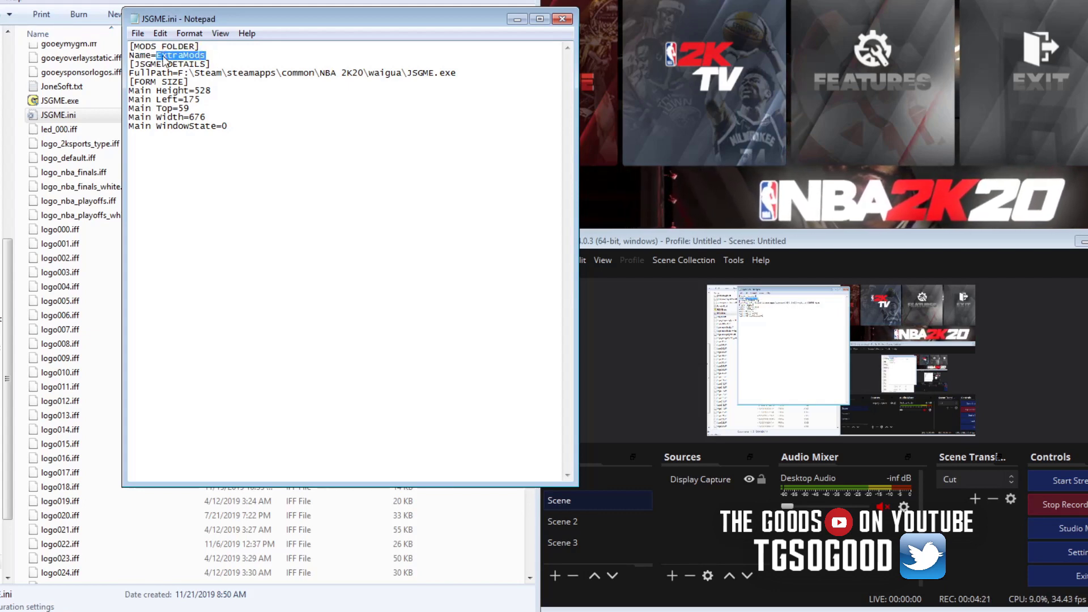
pyautogui.rightClick(164, 59)
pyautogui.click(195, 101)
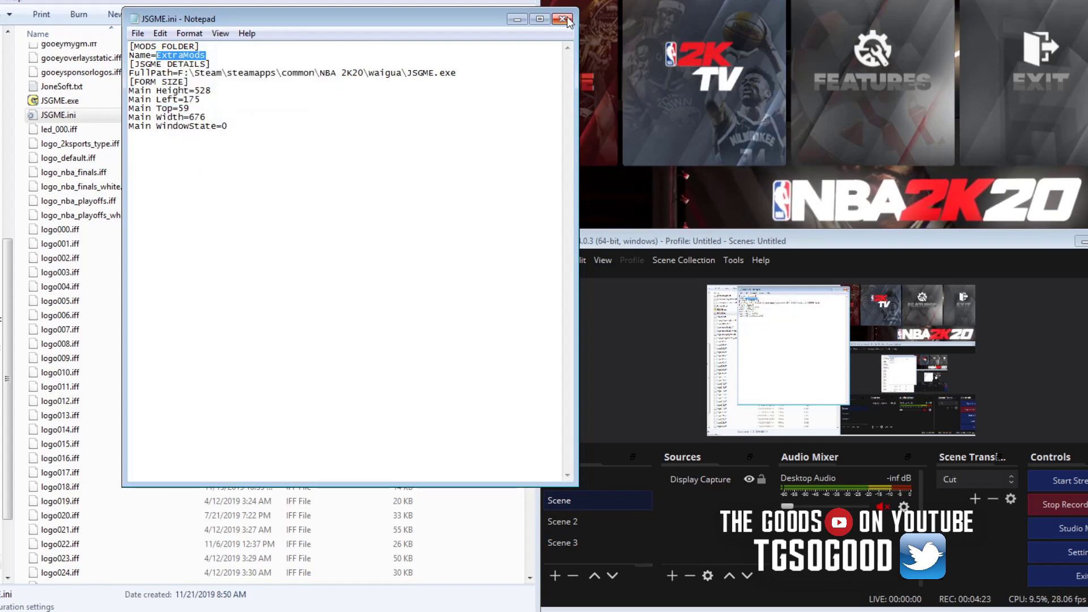
pyautogui.click(139, 34)
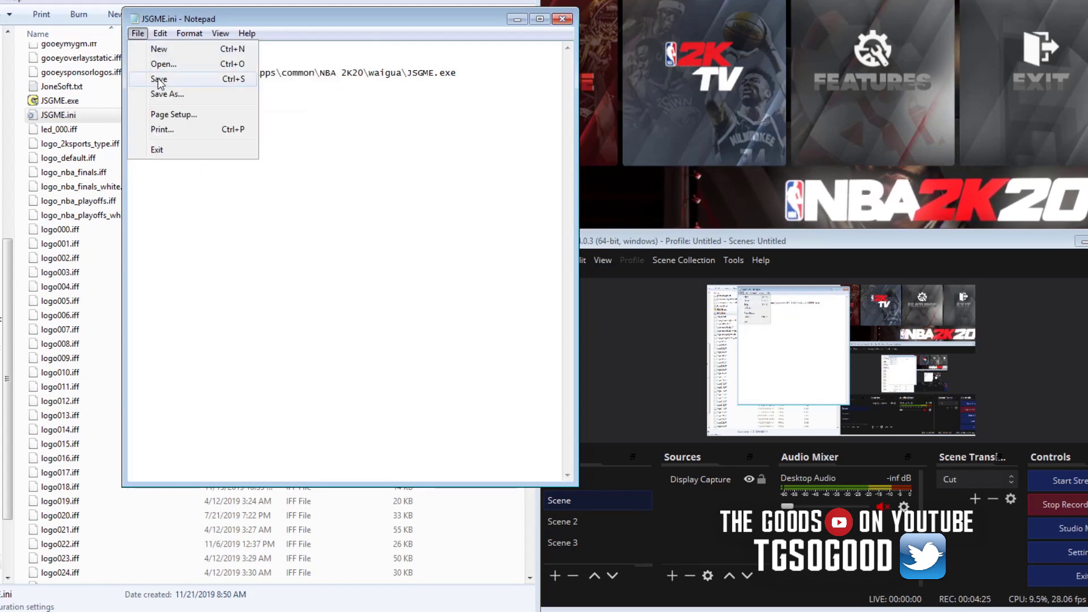
pyautogui.click(158, 74)
pyautogui.click(561, 19)
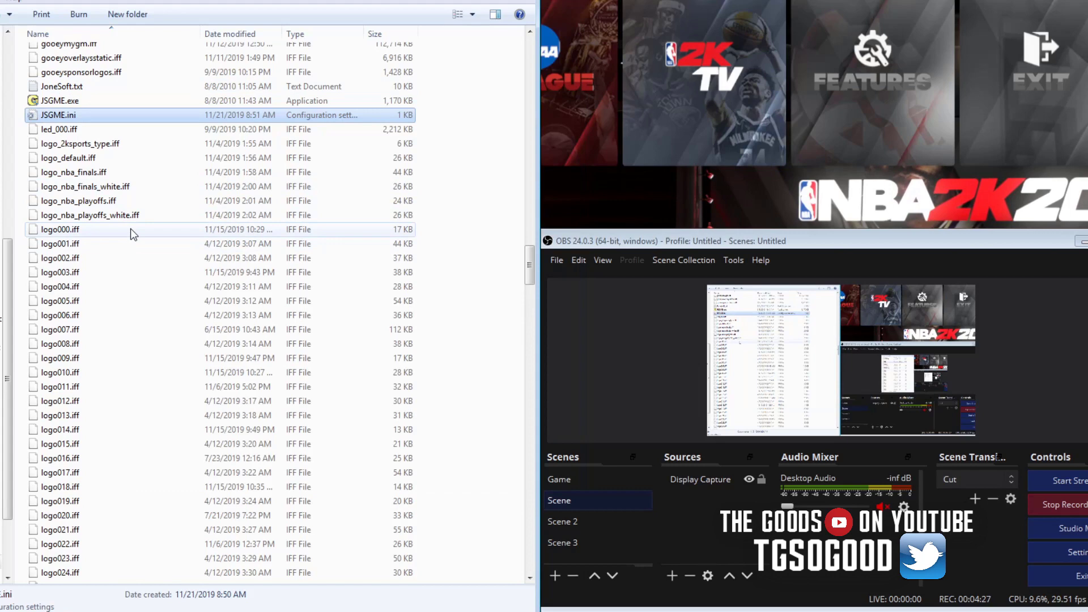
# Create a new folder in the waigua folder and name it ExtraMods using the copied text
pyautogui.rightClick(147, 246)
pyautogui.moveTo(200, 415)
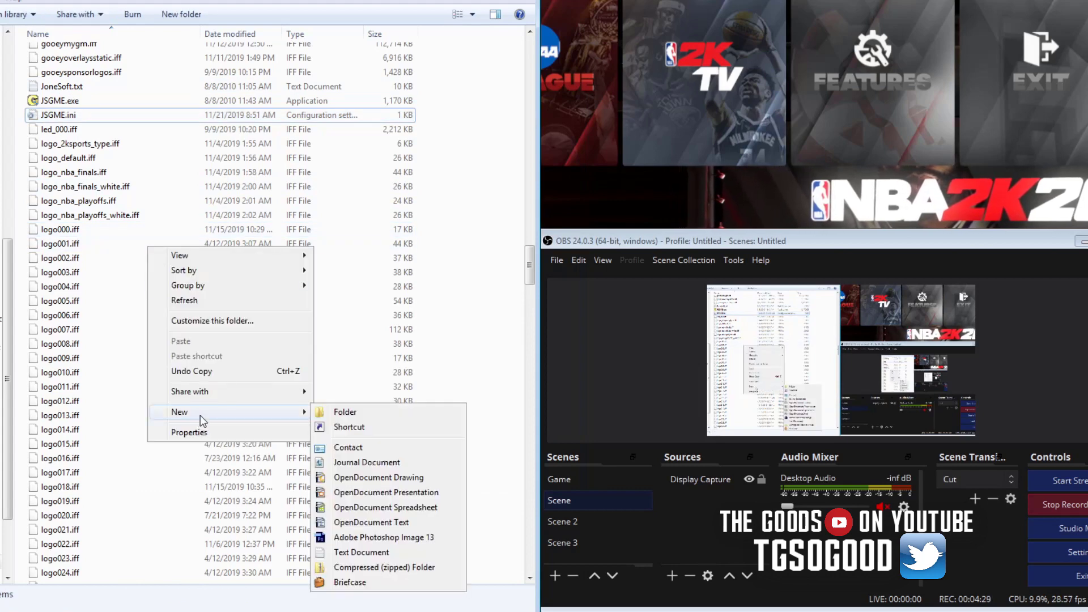
pyautogui.click(328, 415)
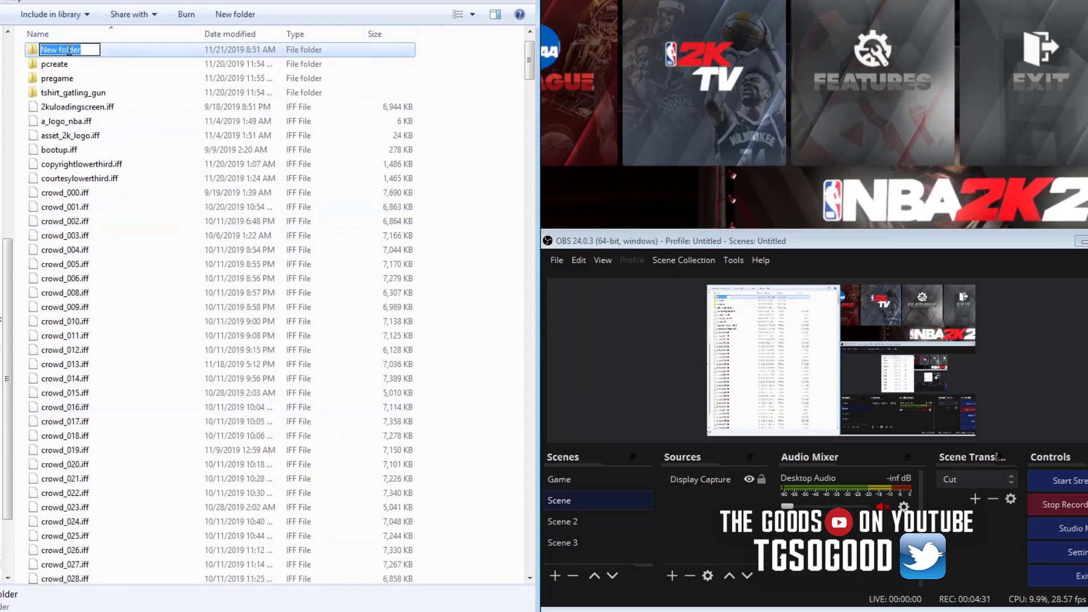
pyautogui.rightClick(70, 51)
pyautogui.click(102, 109)
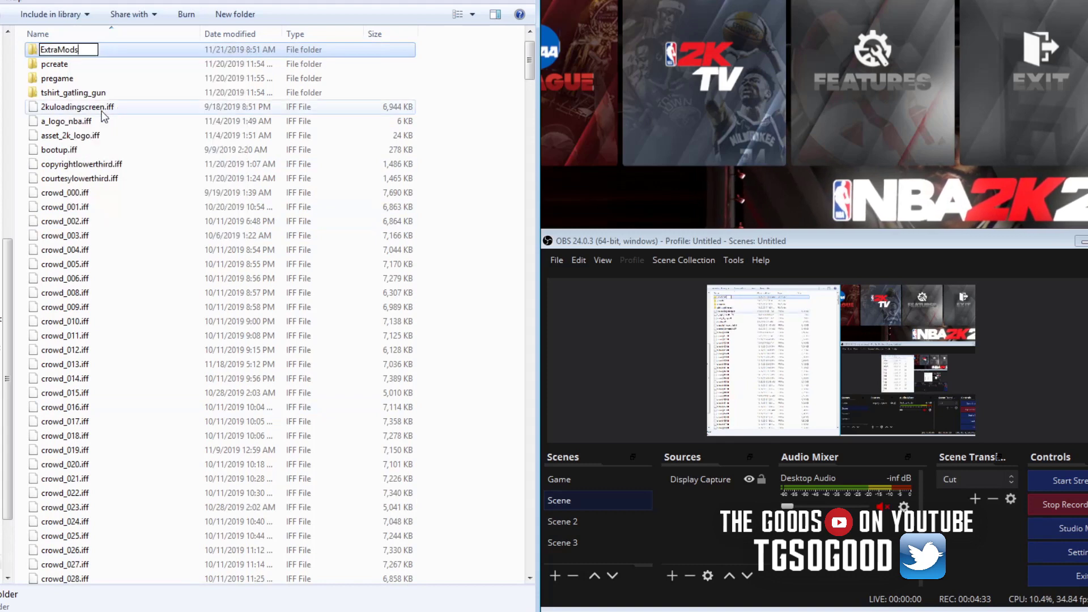
pyautogui.click(134, 50)
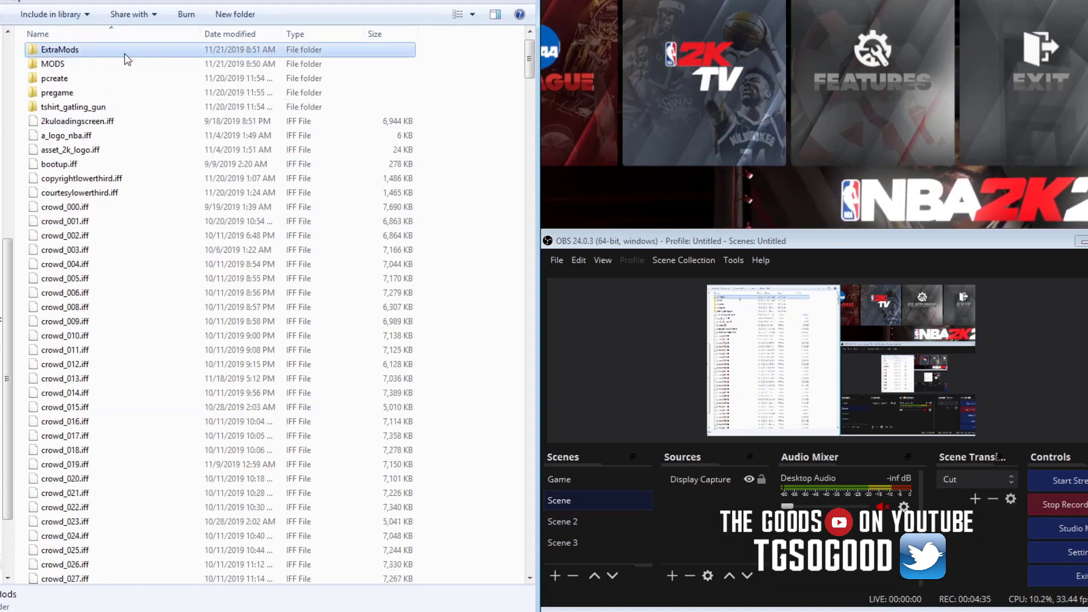
# Create a new folder inside ExtraMods and delete it again
pyautogui.doubleClick(59, 51)
pyautogui.rightClick(99, 195)
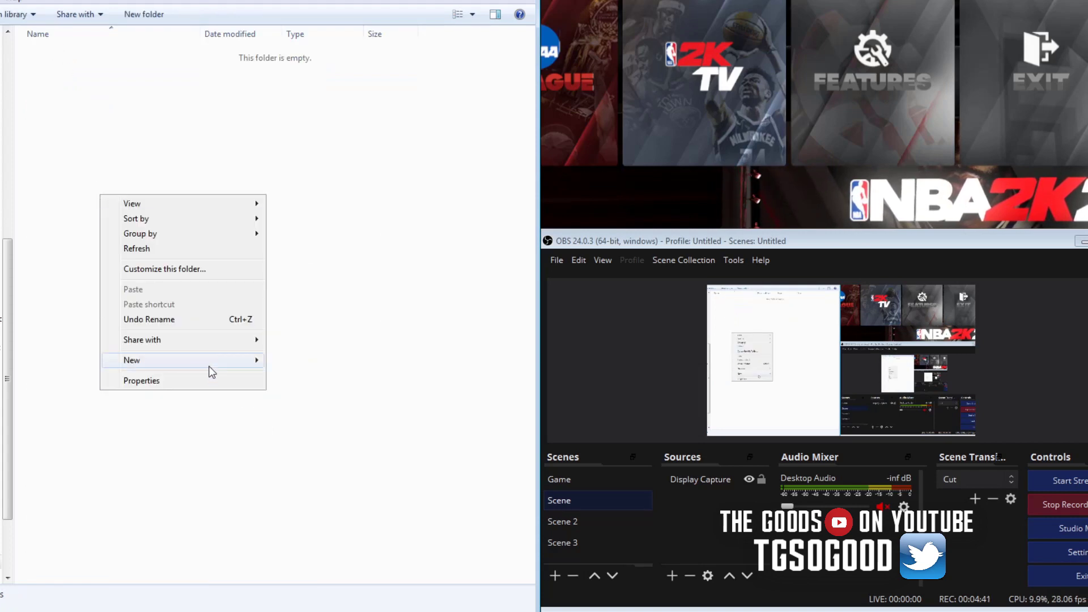
pyautogui.moveTo(215, 362)
pyautogui.click(289, 358)
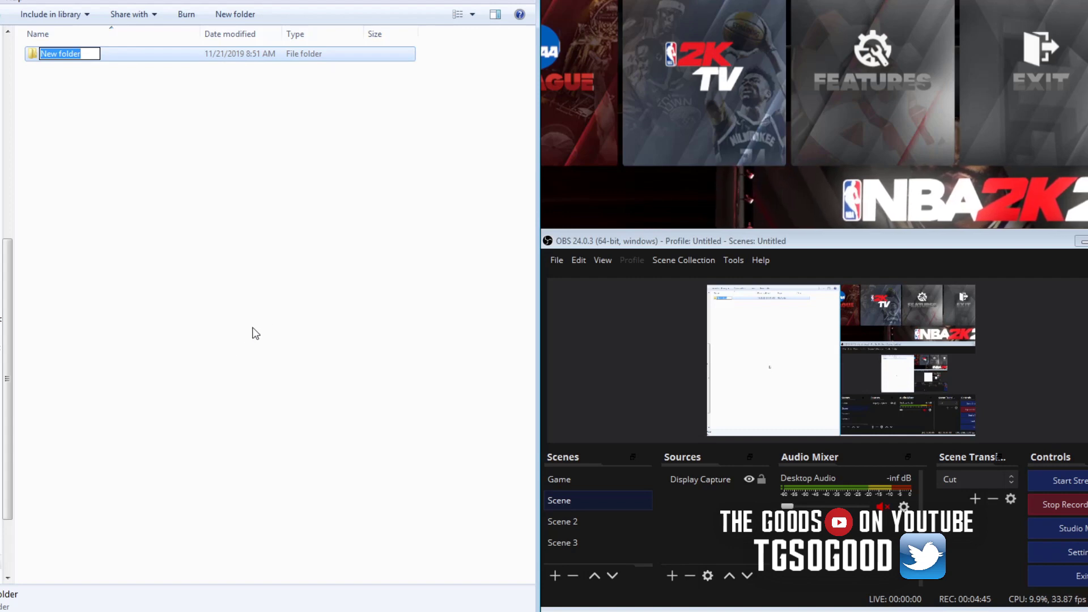
pyautogui.click(145, 57)
pyautogui.rightClick(148, 56)
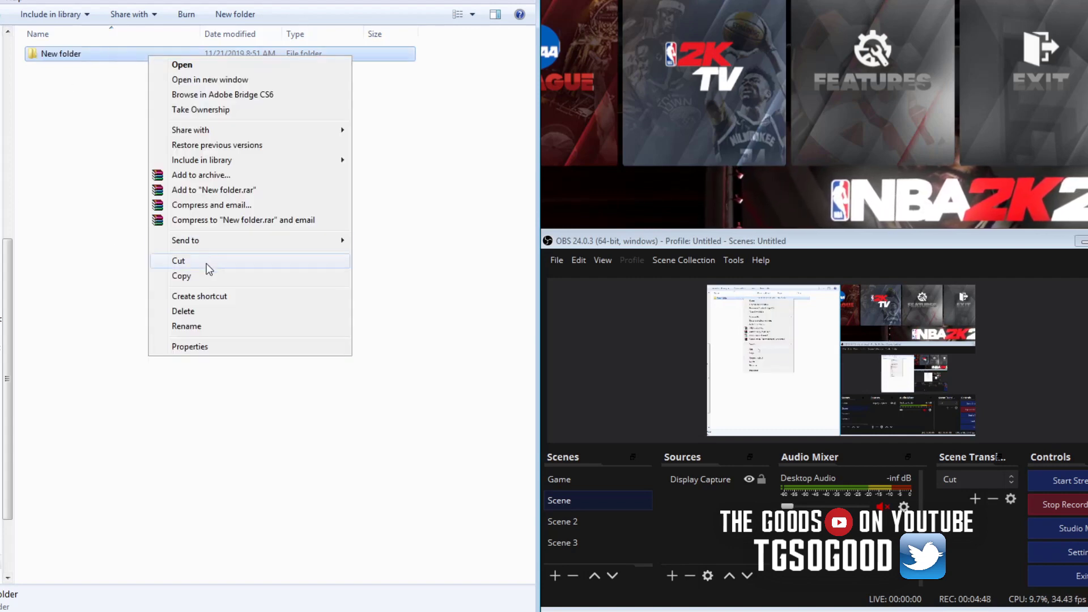
pyautogui.click(184, 312)
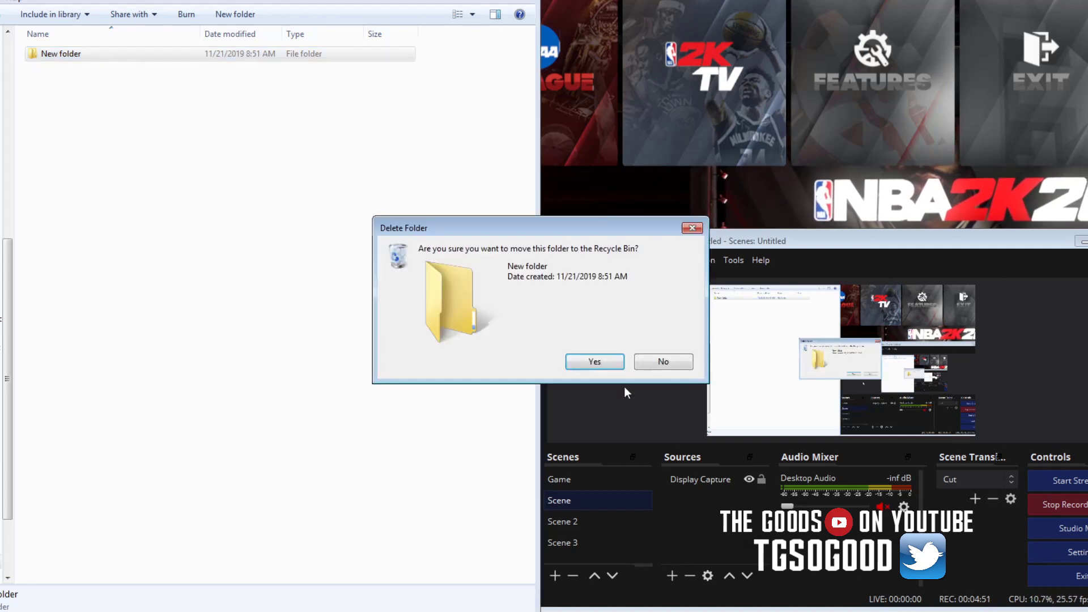
pyautogui.click(602, 361)
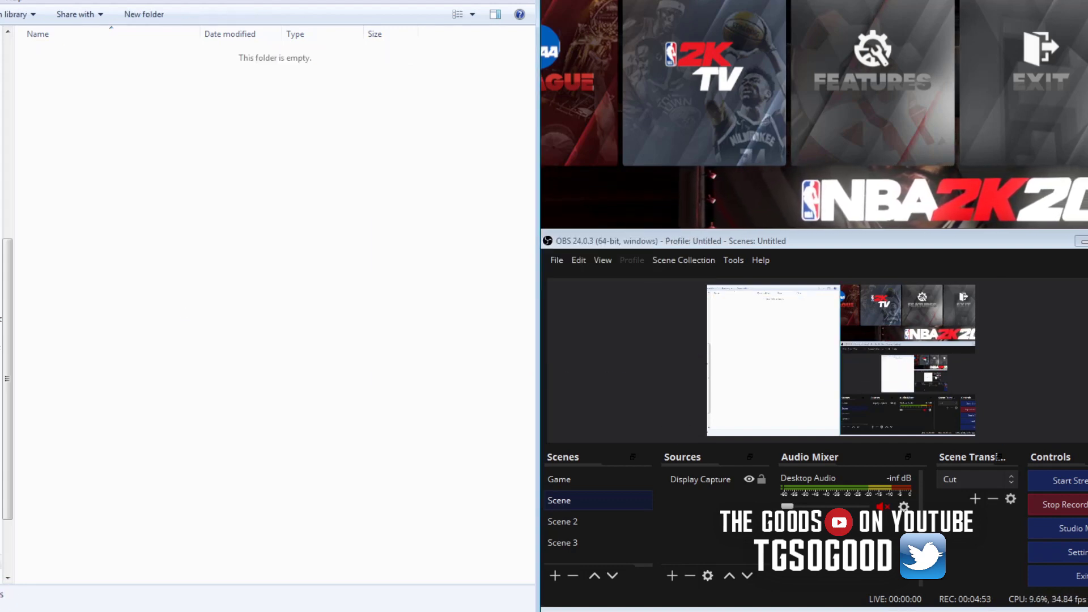
# Browse the Mods folder inside waigua General and examine how its face and jersey mod folders are named
pyautogui.press('BackSpace')
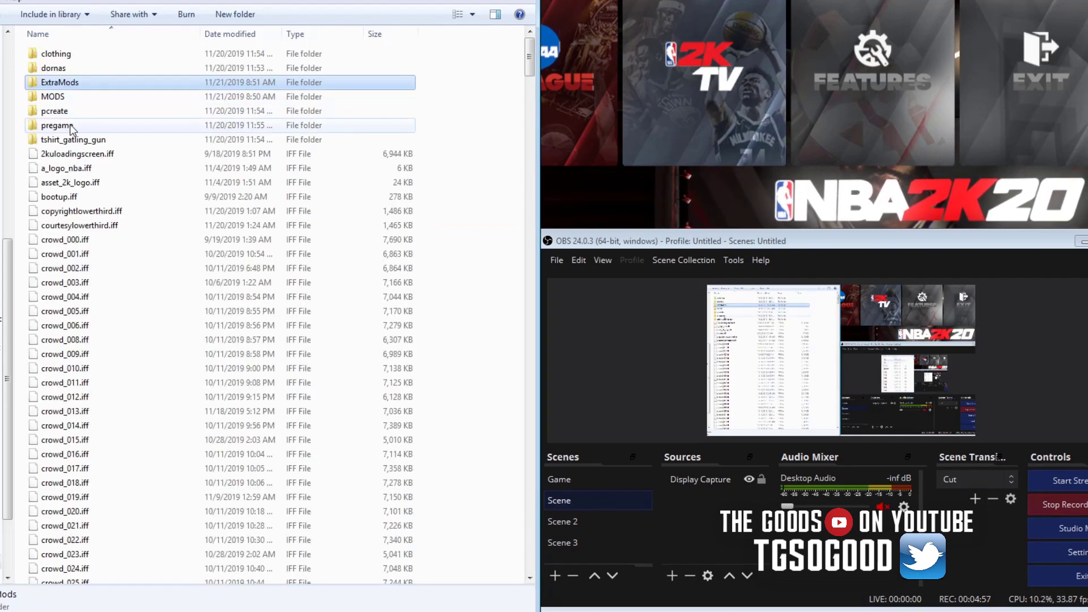
pyautogui.press('BackSpace')
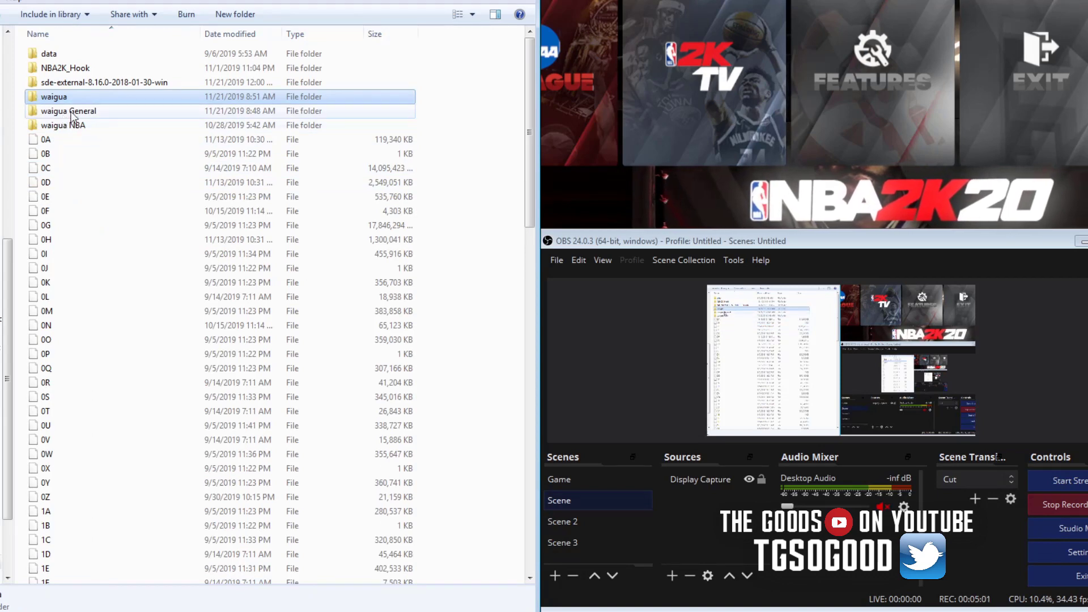
pyautogui.doubleClick(69, 112)
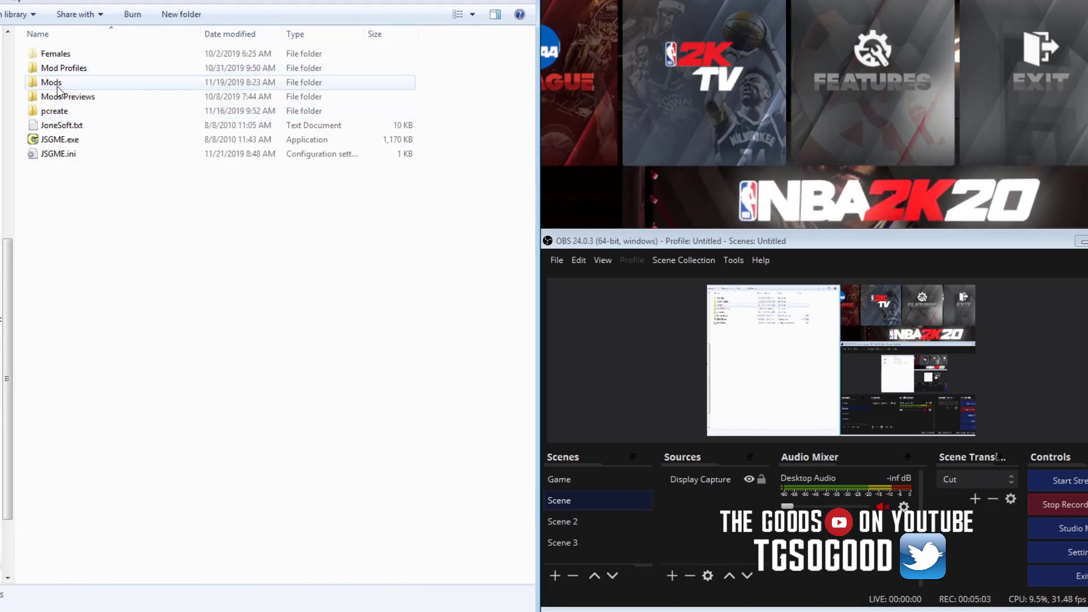
pyautogui.doubleClick(55, 84)
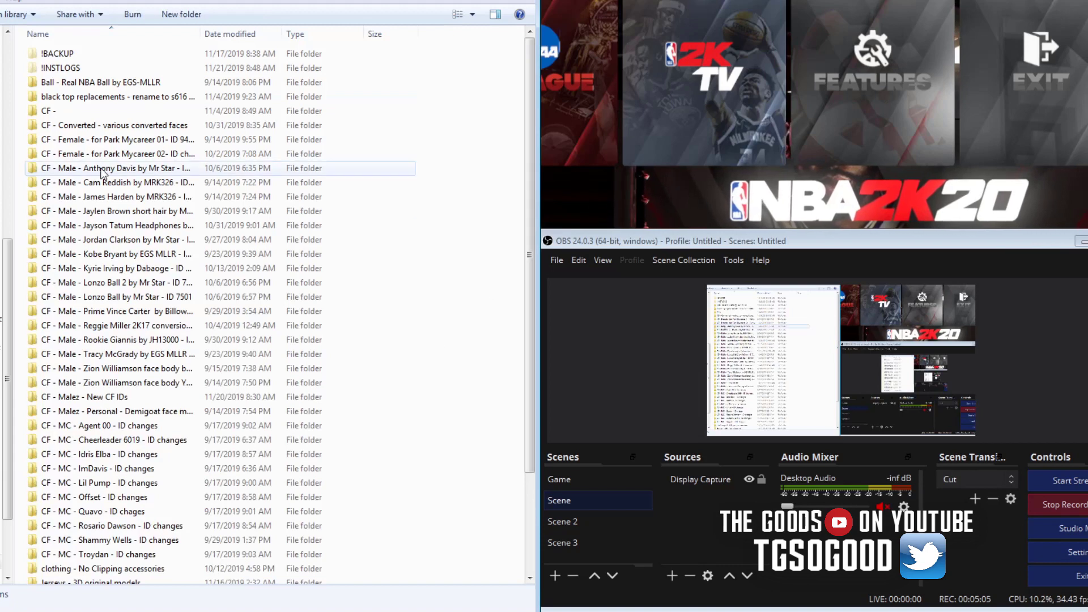
pyautogui.moveTo(533, 233); pyautogui.dragTo(534, 234)
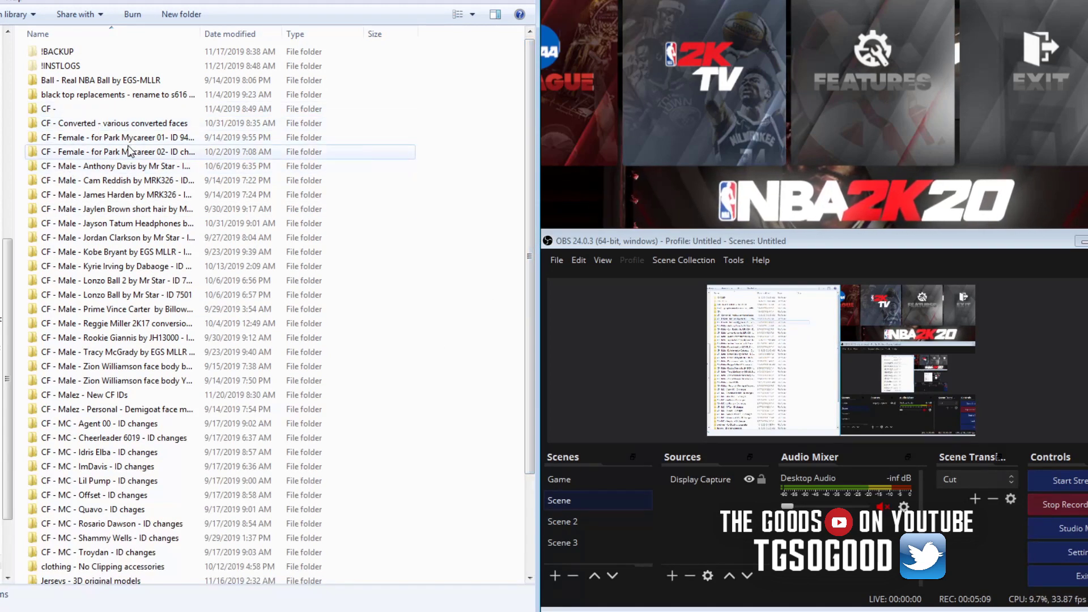
pyautogui.click(66, 126)
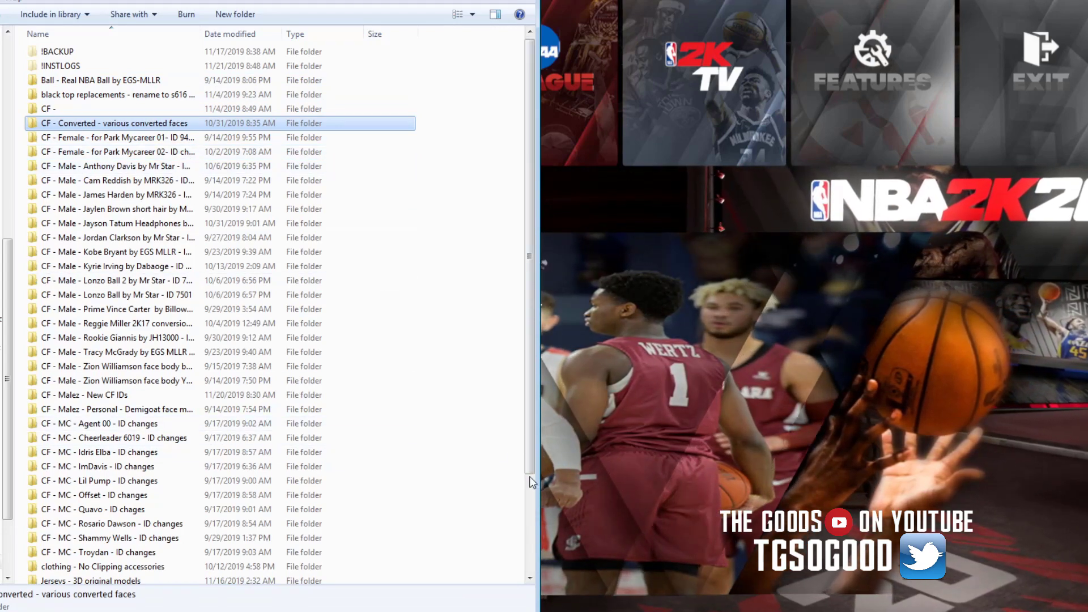
pyautogui.moveTo(529, 466); pyautogui.dragTo(527, 561)
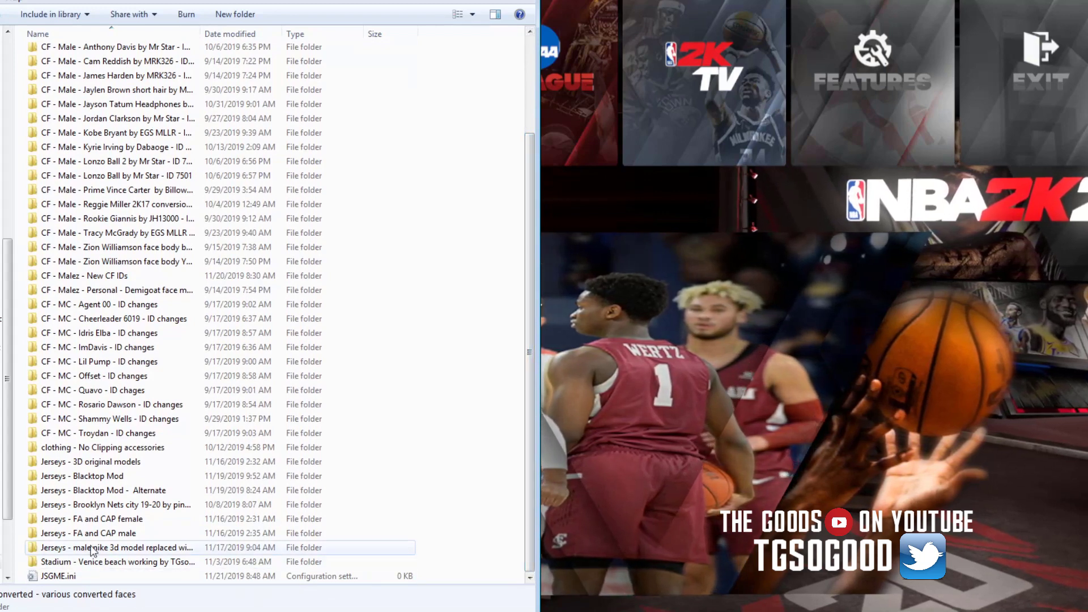
pyautogui.click(103, 531)
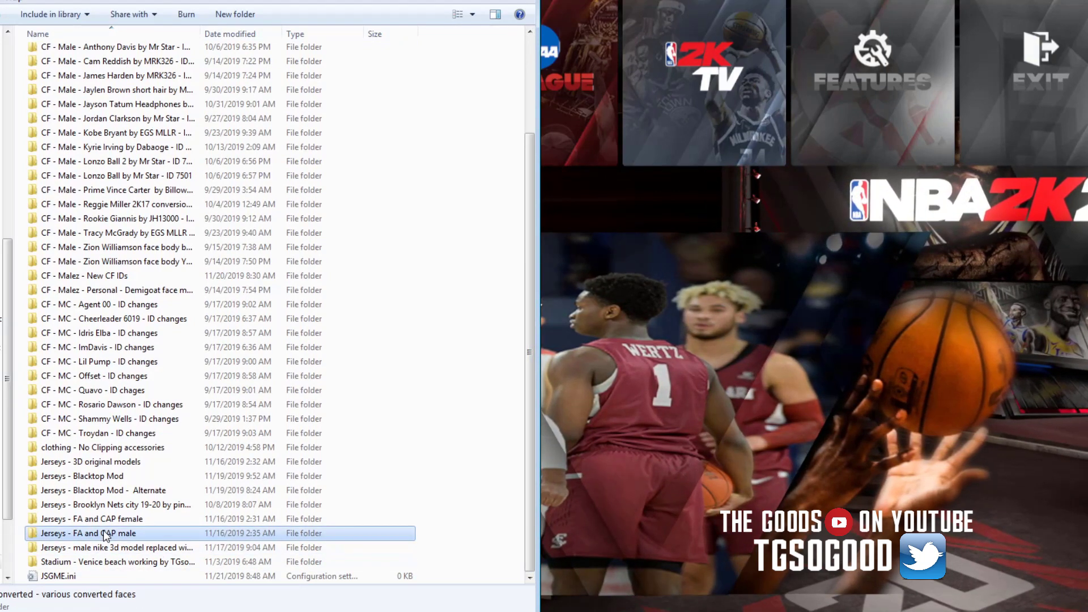
# Copy the CF - Converted face folder and the Jerseys - FA and CAP female and male folders, and open the waigua folder
pyautogui.keyDown('ctrl'); pyautogui.click(104, 525); pyautogui.keyUp('ctrl')
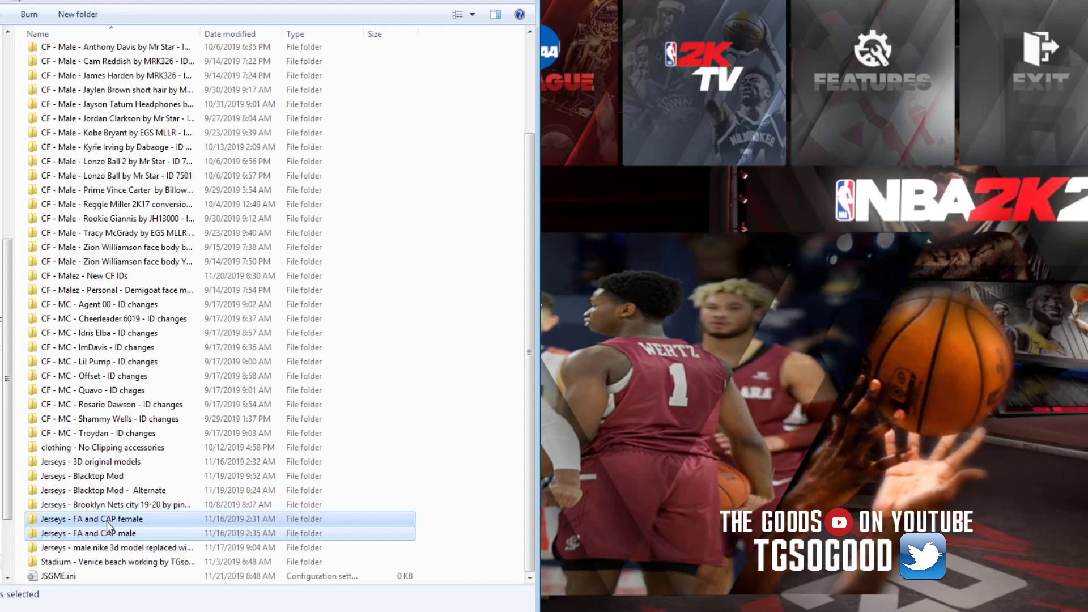
pyautogui.rightClick(106, 522)
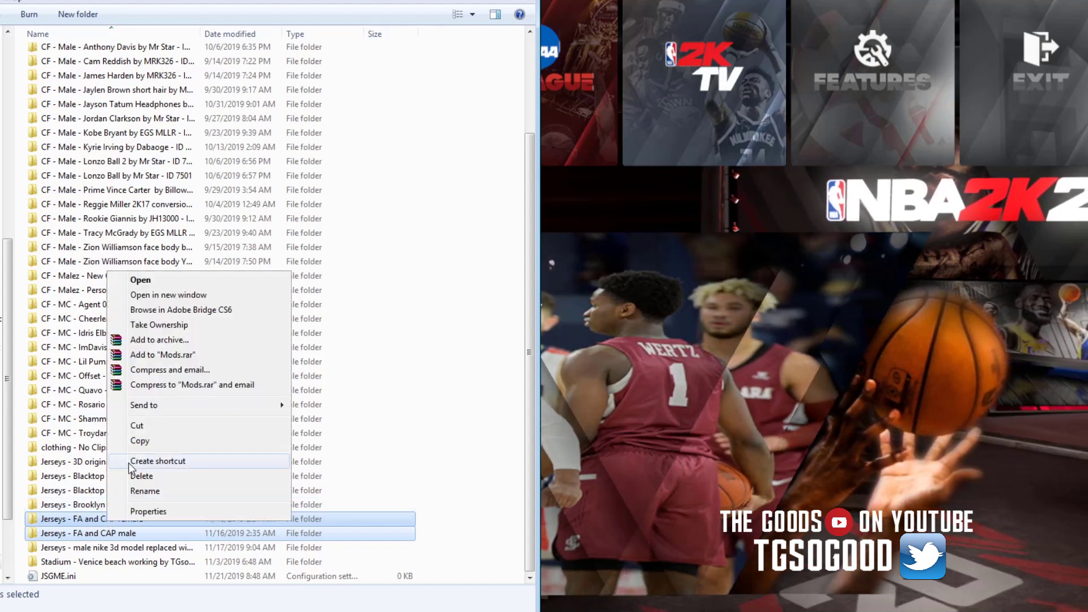
pyautogui.click(140, 441)
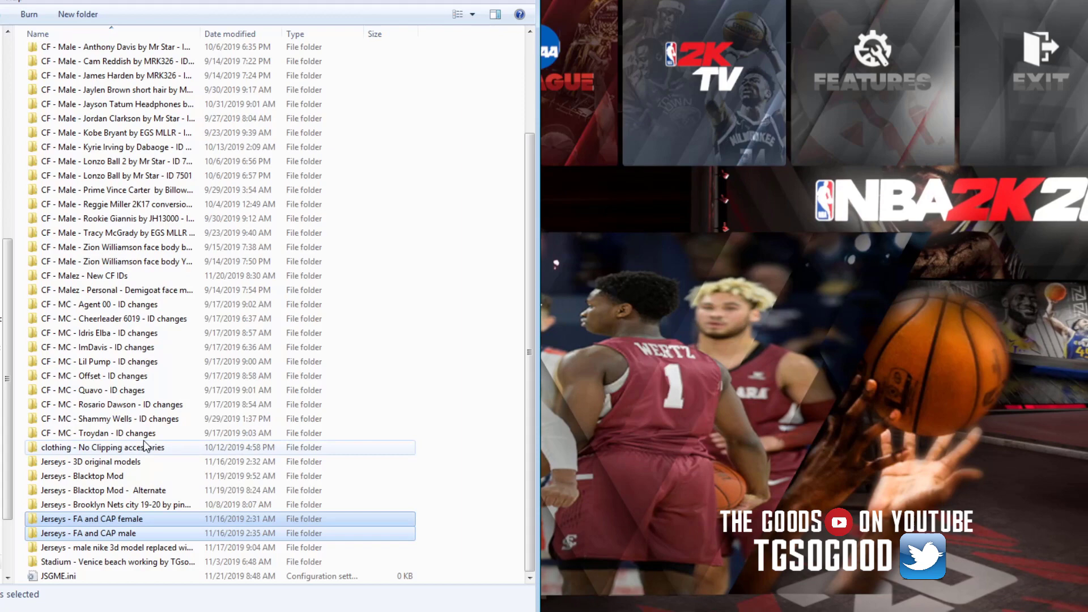
pyautogui.moveTo(531, 485); pyautogui.dragTo(532, 241)
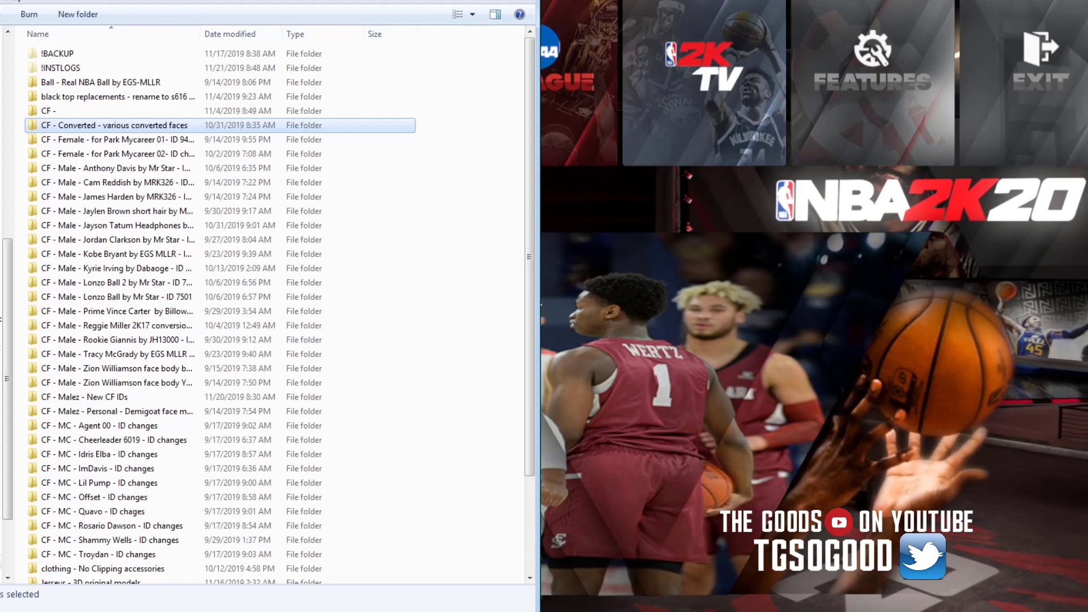
pyautogui.press('BackSpace')
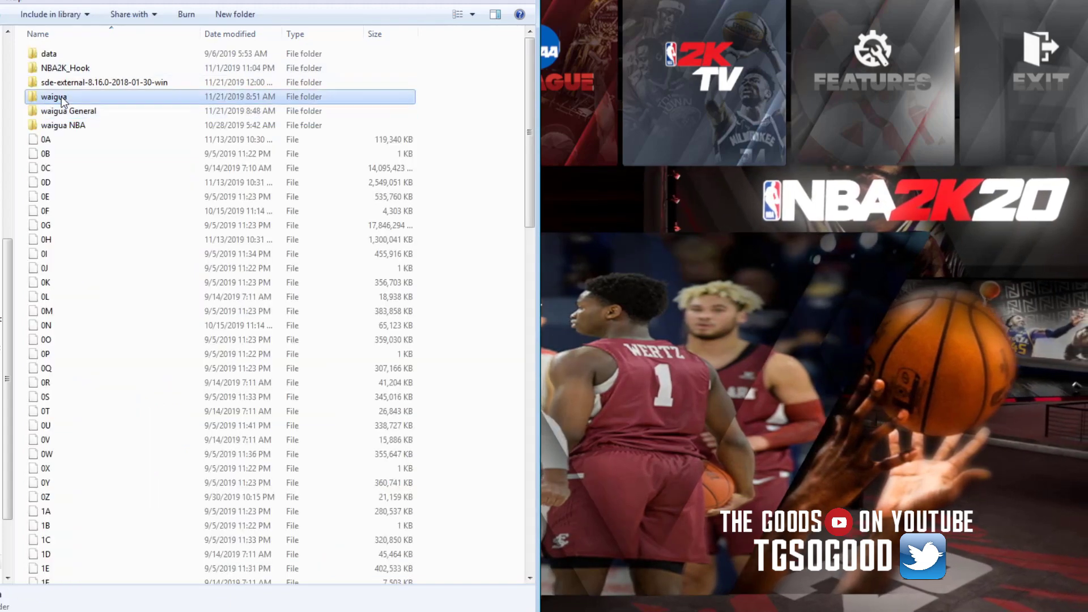
pyautogui.doubleClick(62, 99)
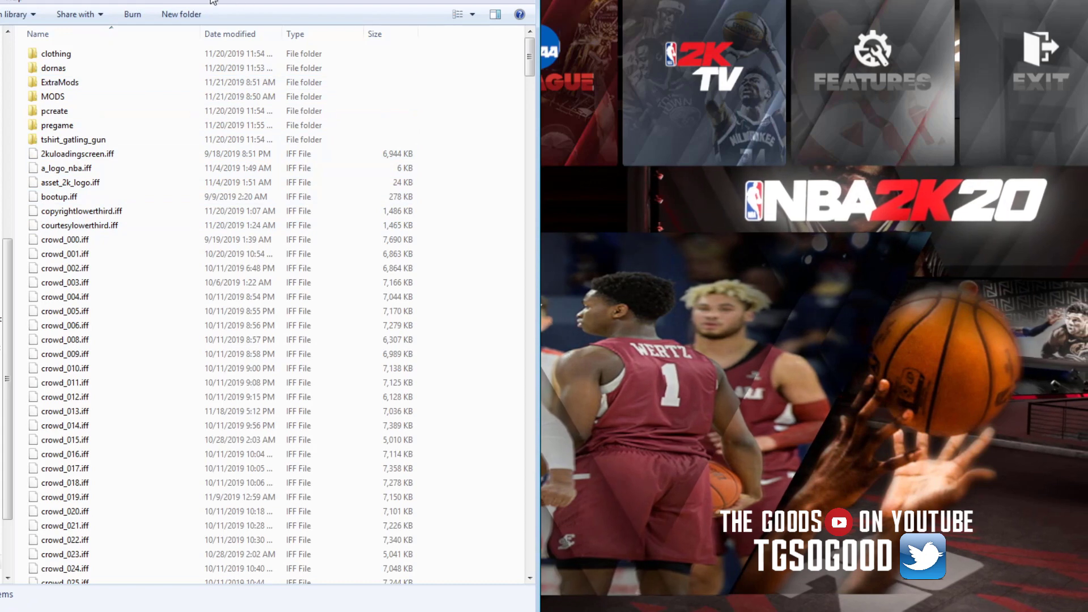
# Check what the MODS folder inside waigua contains
pyautogui.click(86, 101)
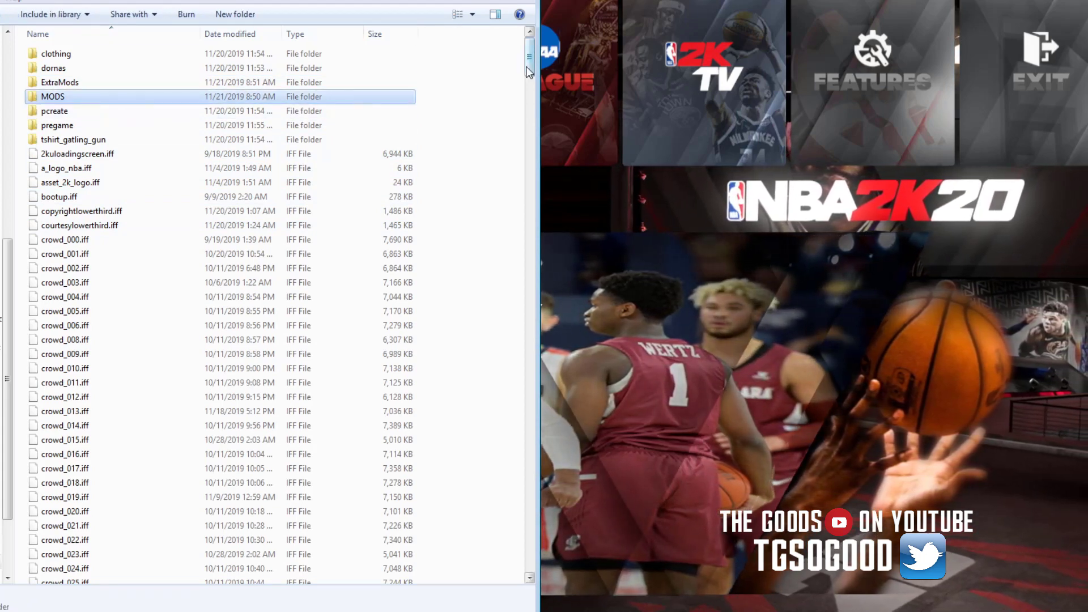
pyautogui.doubleClick(60, 100)
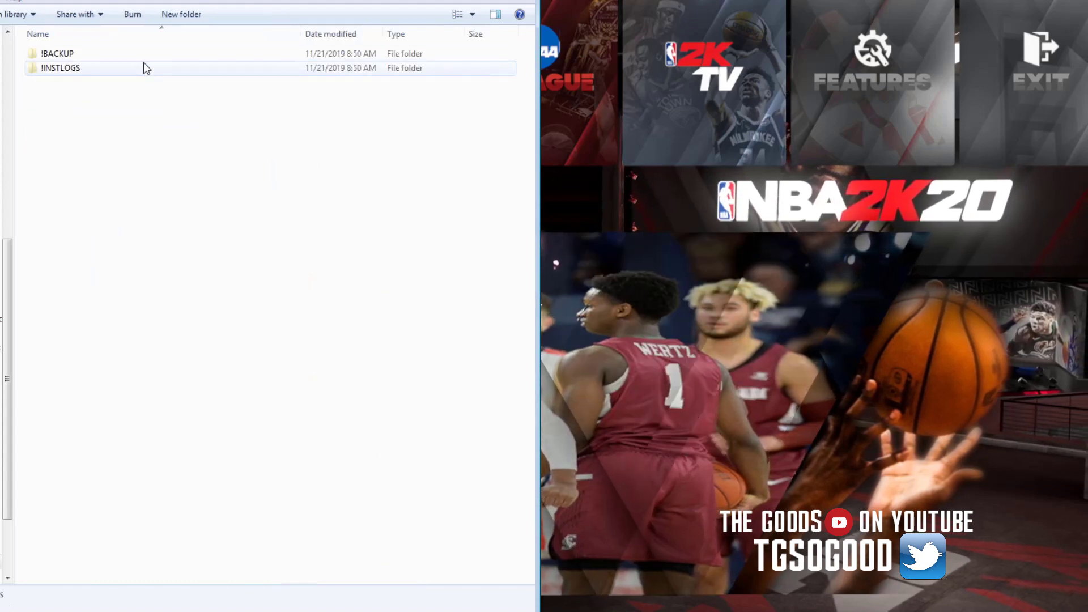
pyautogui.press('BackSpace')
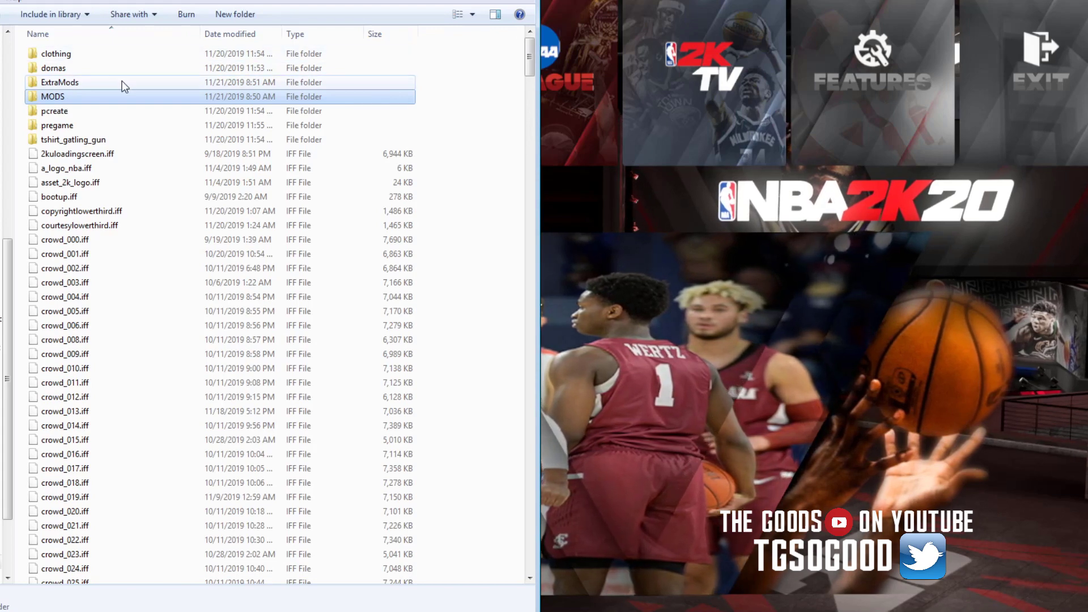
pyautogui.rightClick(62, 101)
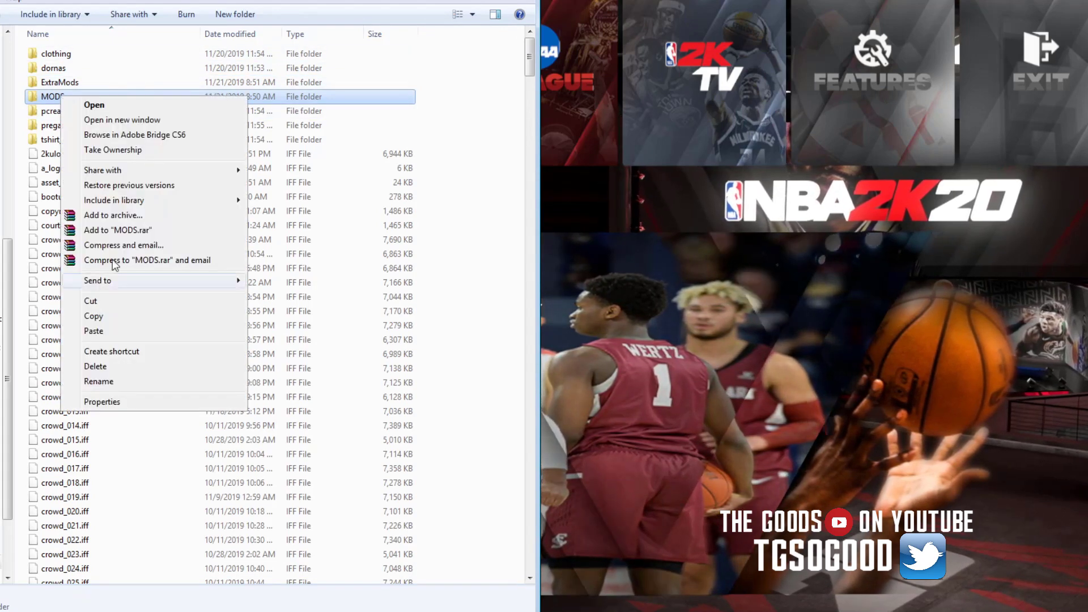
pyautogui.click(97, 370)
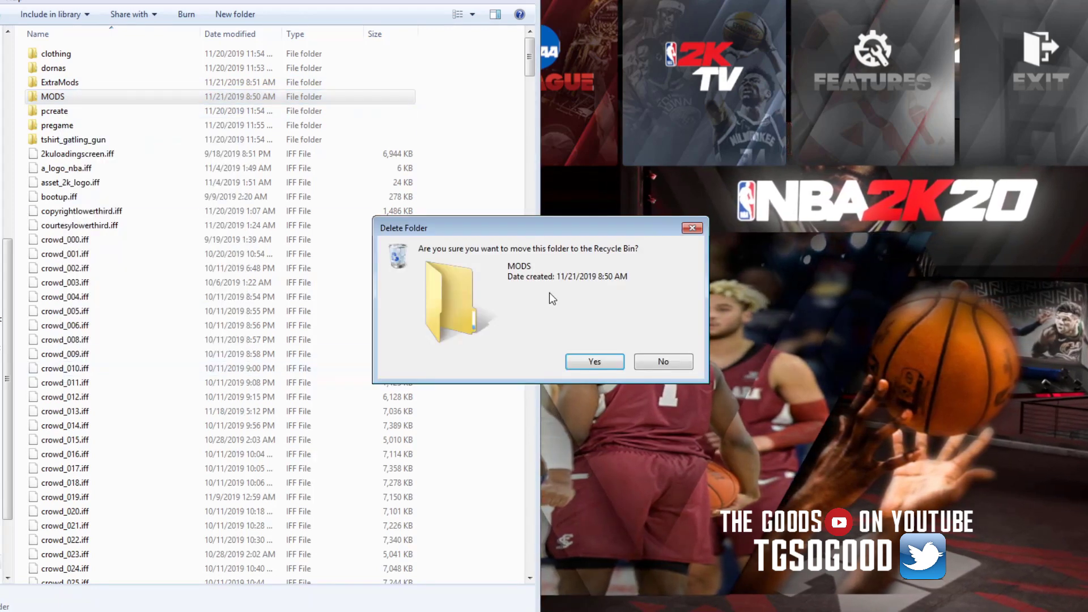
pyautogui.click(594, 361)
# In ExtraMods, delete the wrongly pasted shortcuts and paste the three copied mod folders instead
pyautogui.doubleClick(69, 86)
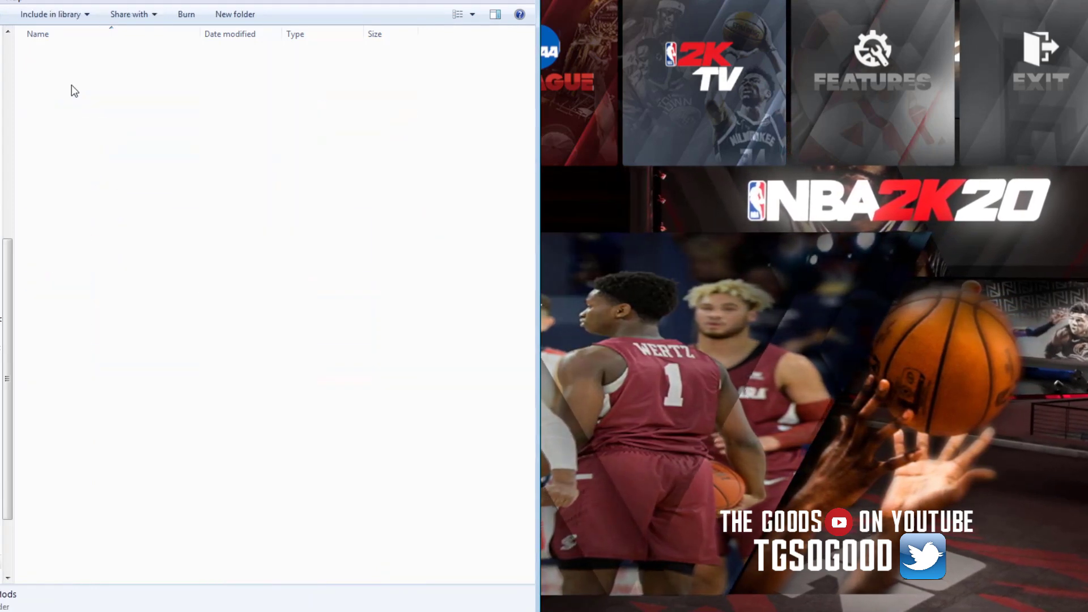
pyautogui.click(211, 236)
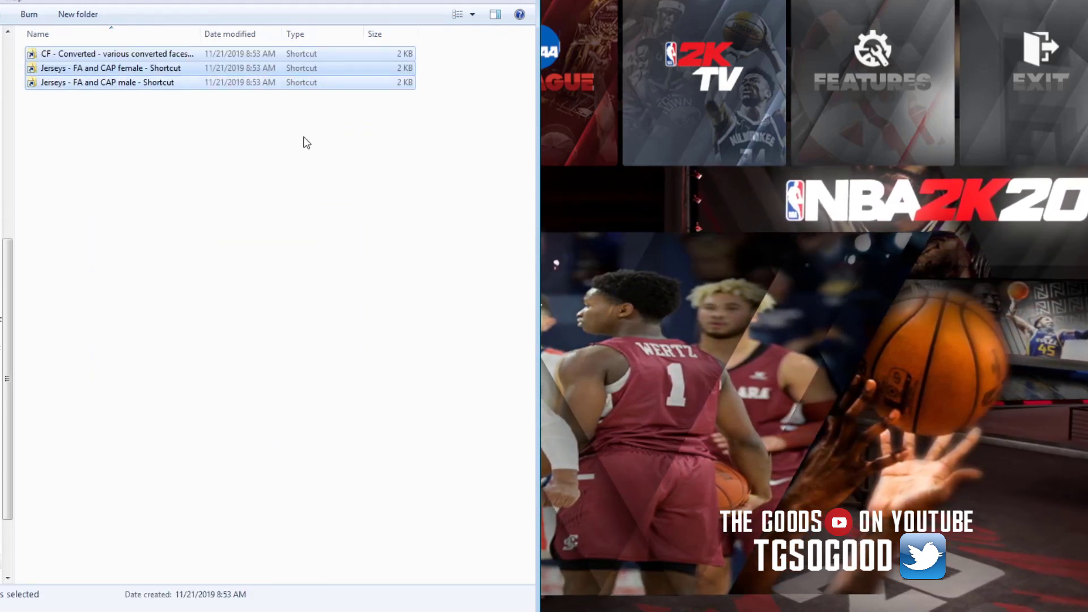
pyautogui.press('Delete')
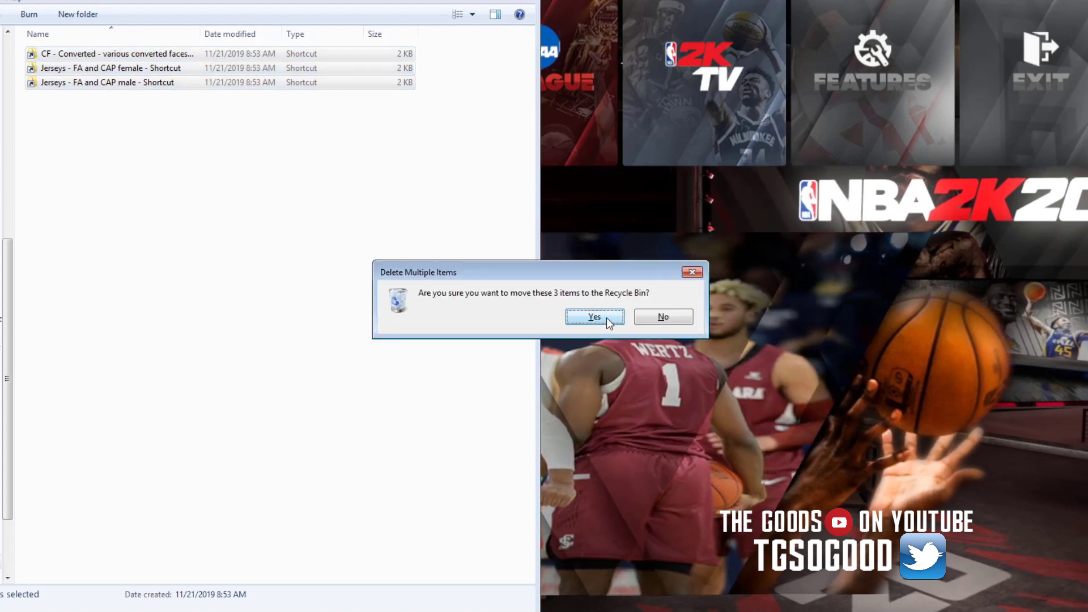
pyautogui.press('Return')
pyautogui.rightClick(125, 180)
pyautogui.click(178, 273)
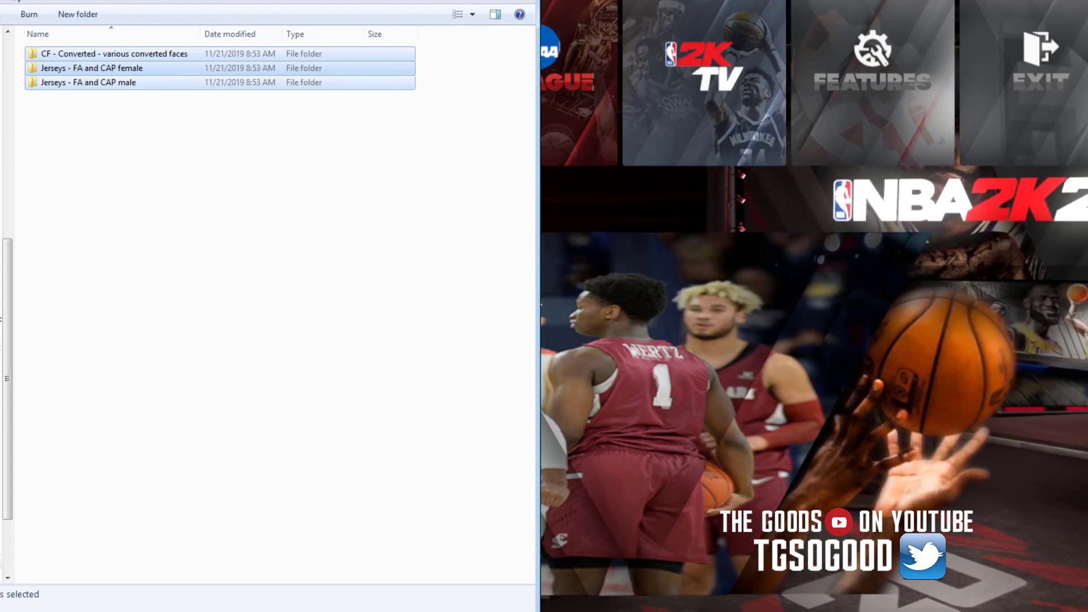
# Return to the waigua folder, sort it by type and start JSGME.exe
pyautogui.press('BackSpace')
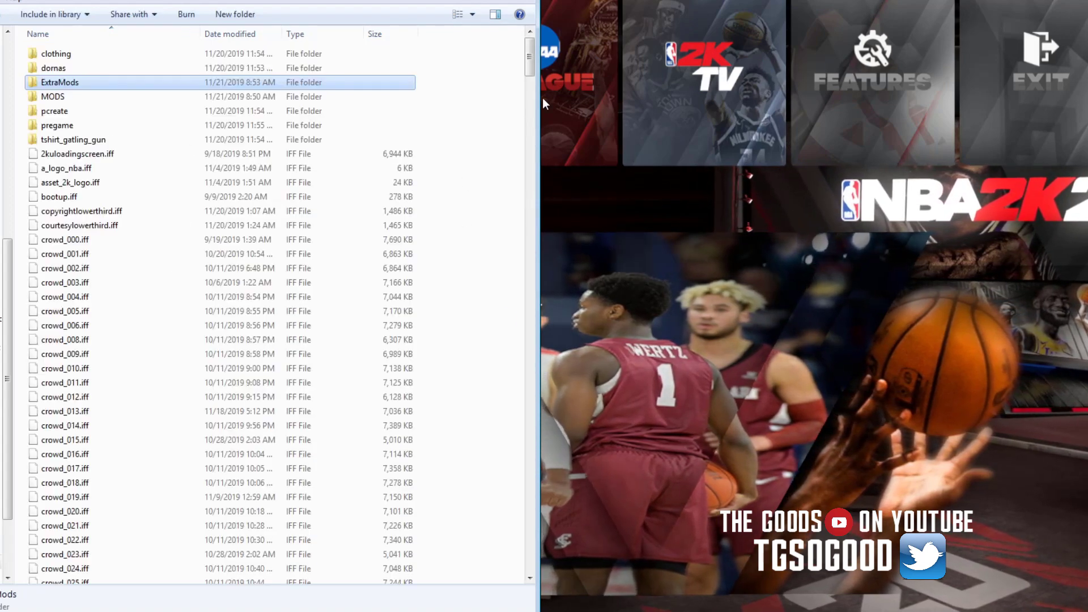
pyautogui.moveTo(536, 67); pyautogui.dragTo(311, 34)
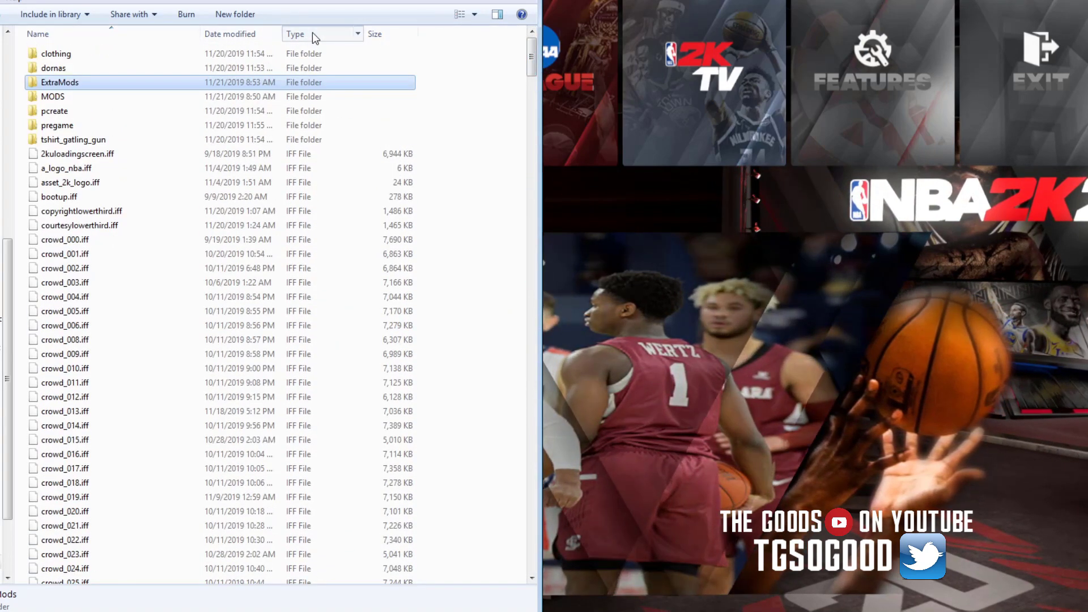
pyautogui.click(62, 155)
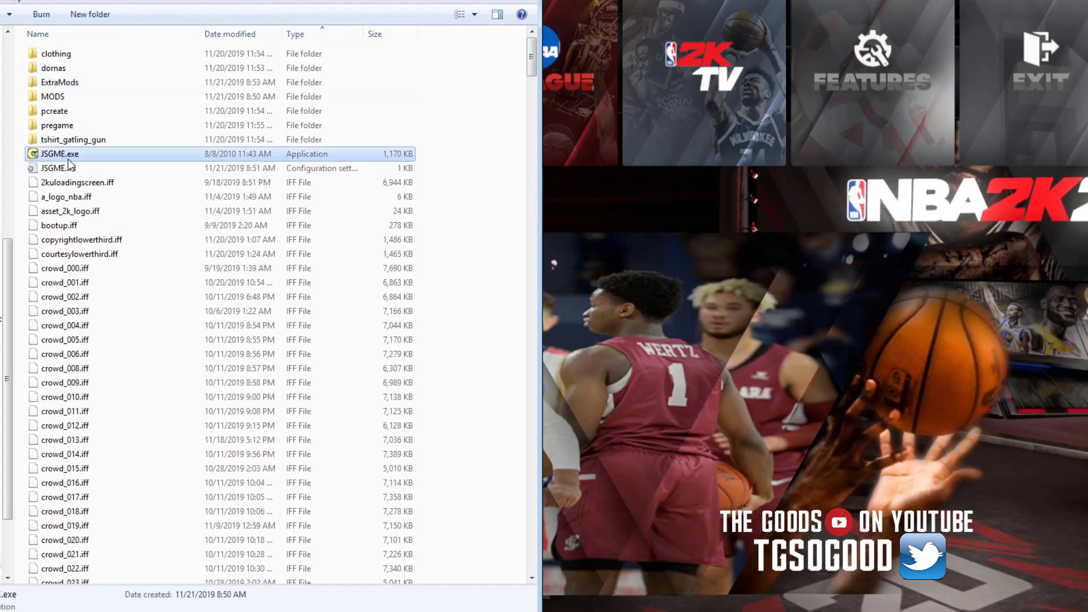
pyautogui.doubleClick(62, 154)
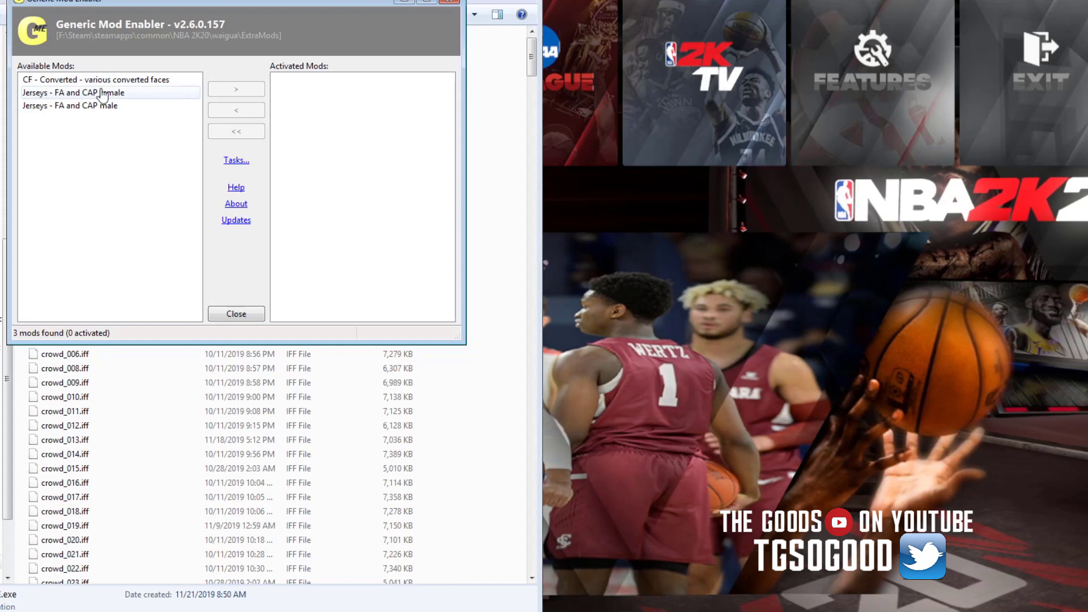
# Activate the mod CF - Converted - various converted faces and disable it again
pyautogui.click(80, 80)
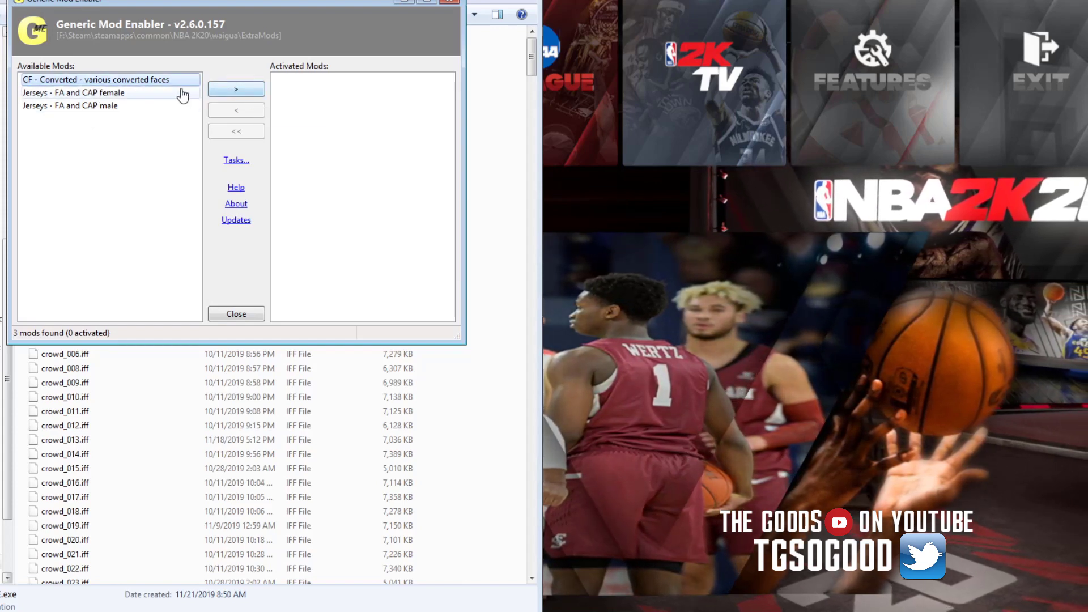
pyautogui.click(236, 92)
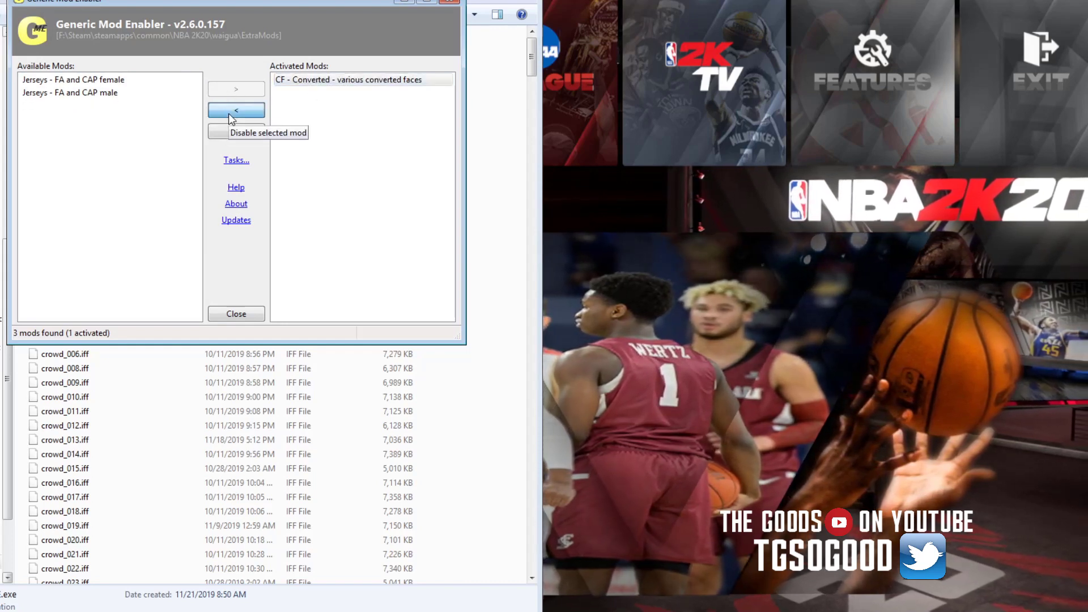
pyautogui.click(226, 114)
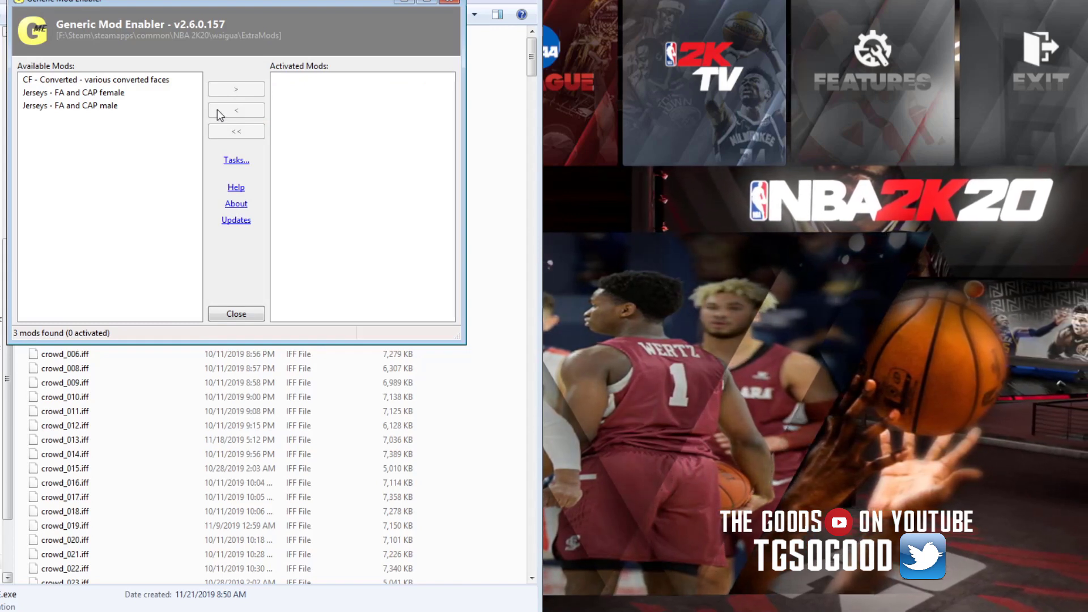
# Explore the files of the CF - Converted - various converted faces mod, close that folder window and activate the mod
pyautogui.rightClick(116, 78)
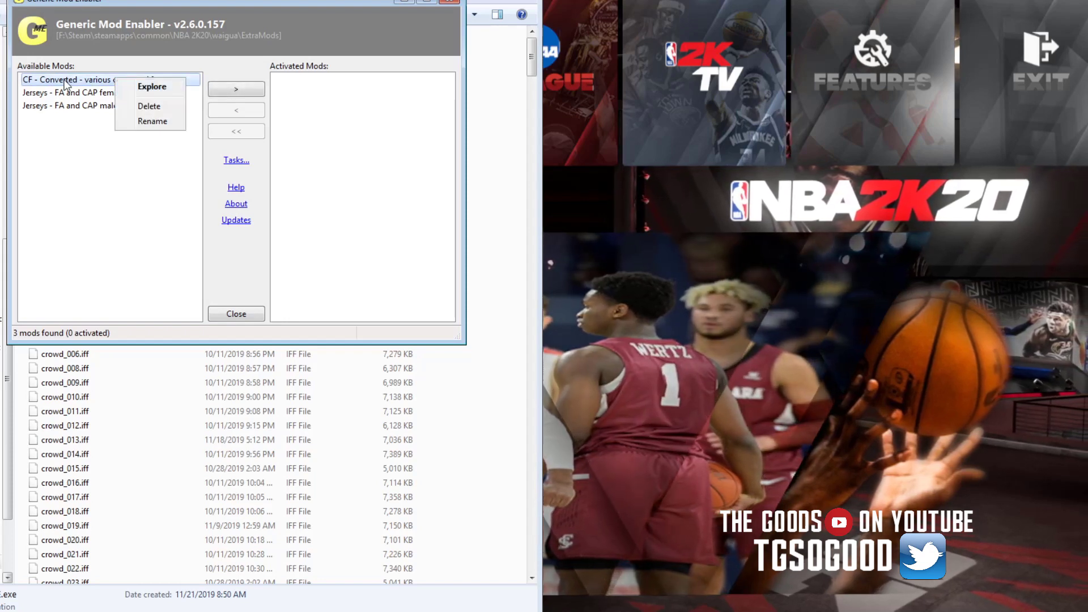
pyautogui.press('Escape')
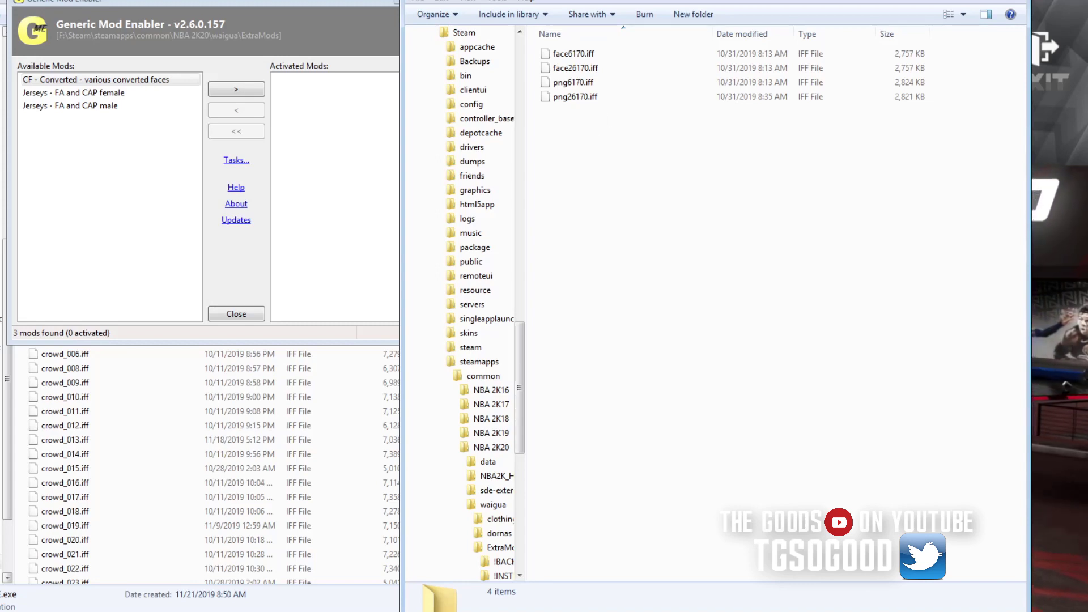
pyautogui.hotkey('alt', 'F4')
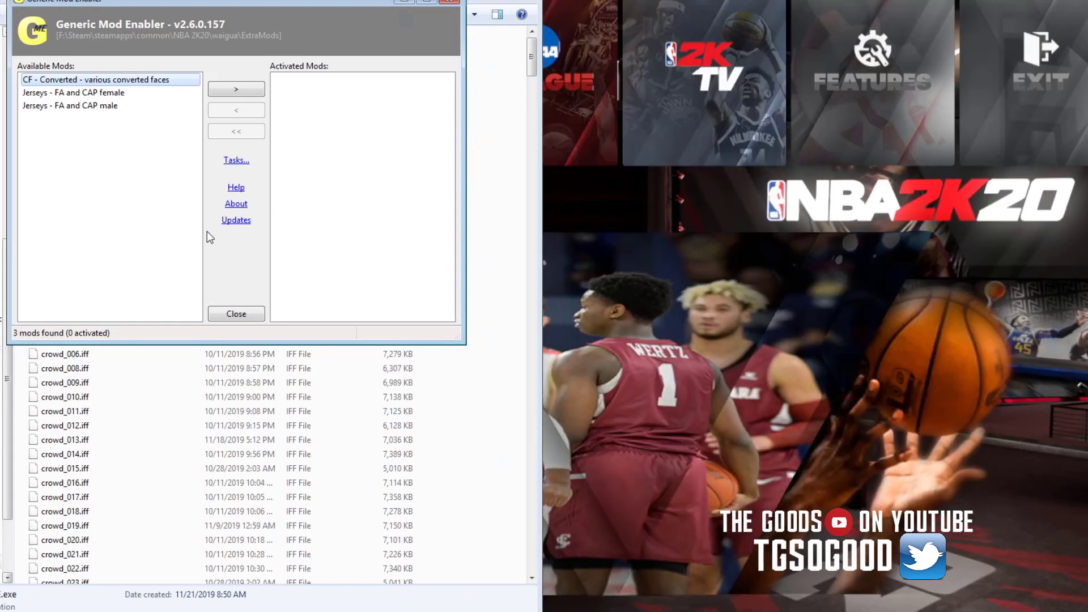
pyautogui.click(221, 90)
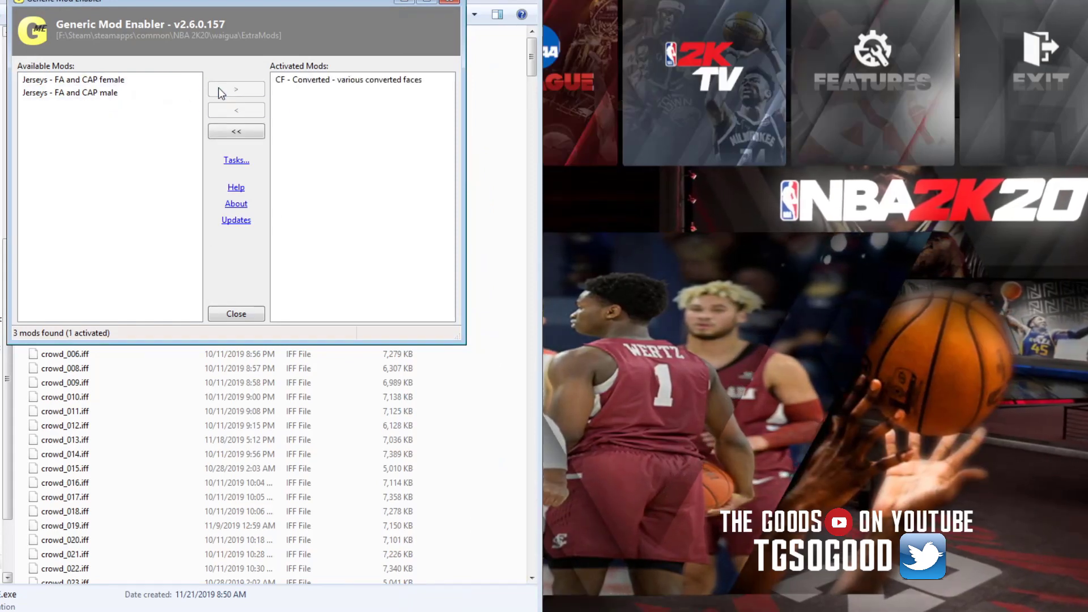
# Switch to NBA 2K20 and browse the user-created rosters in the Roster Picker, reached through Features
pyautogui.click(635, 244)
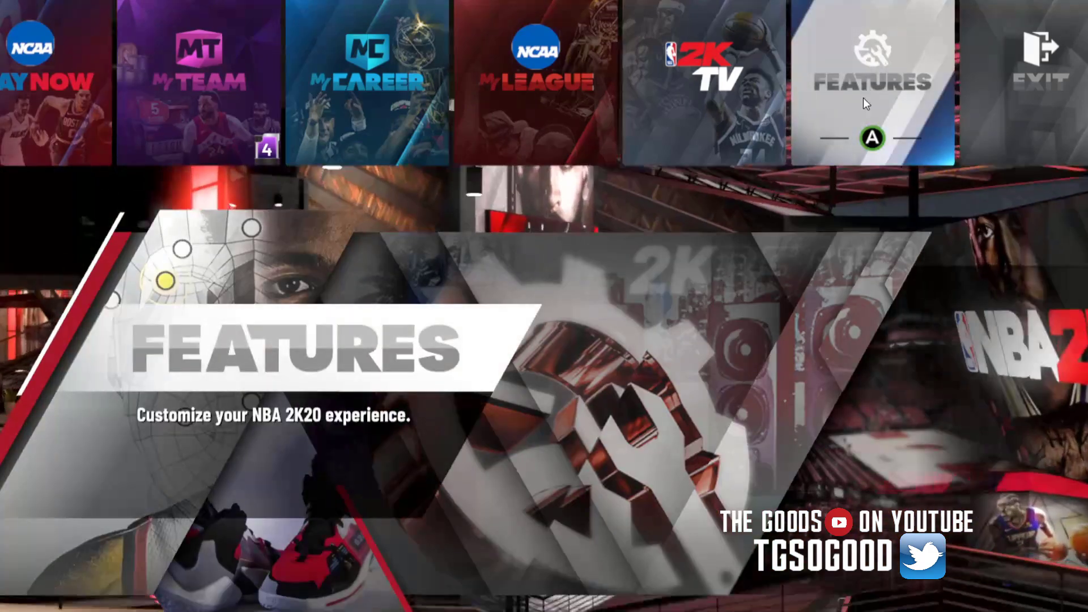
pyautogui.click(872, 138)
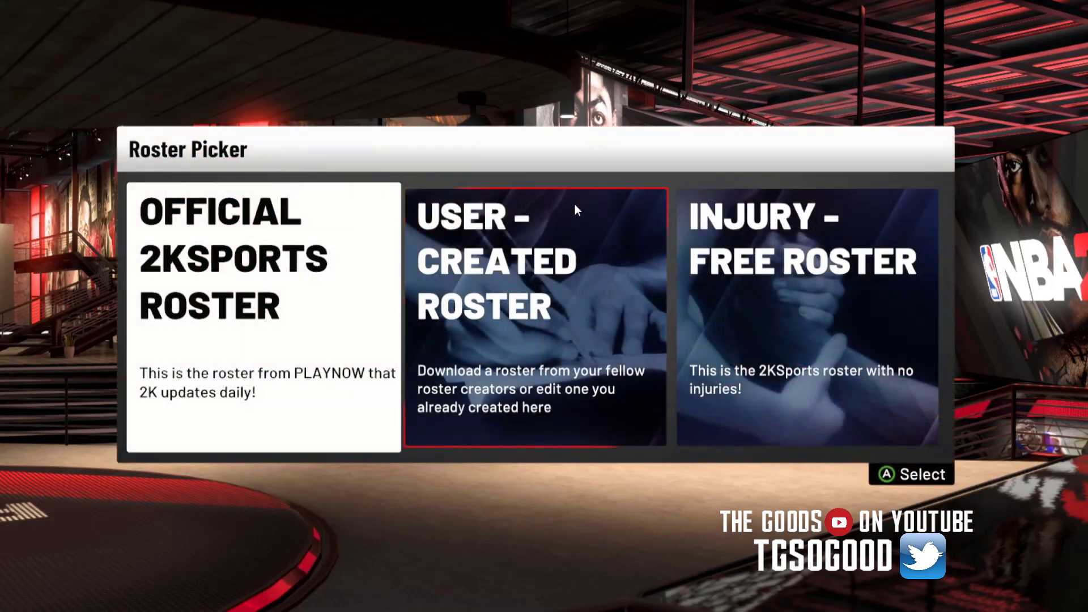
pyautogui.click(576, 207)
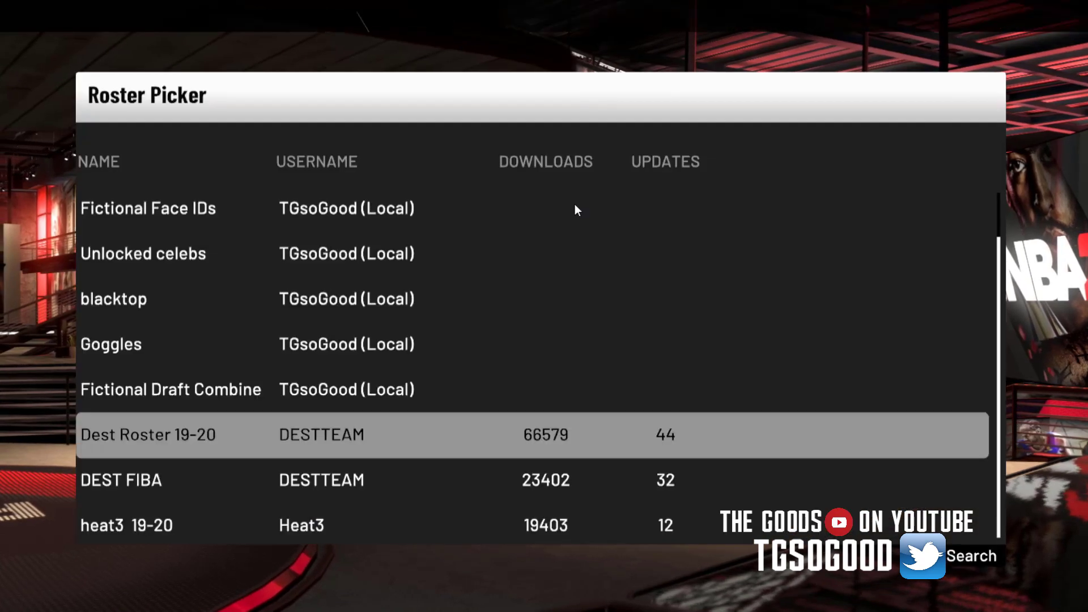
pyautogui.press('Down')
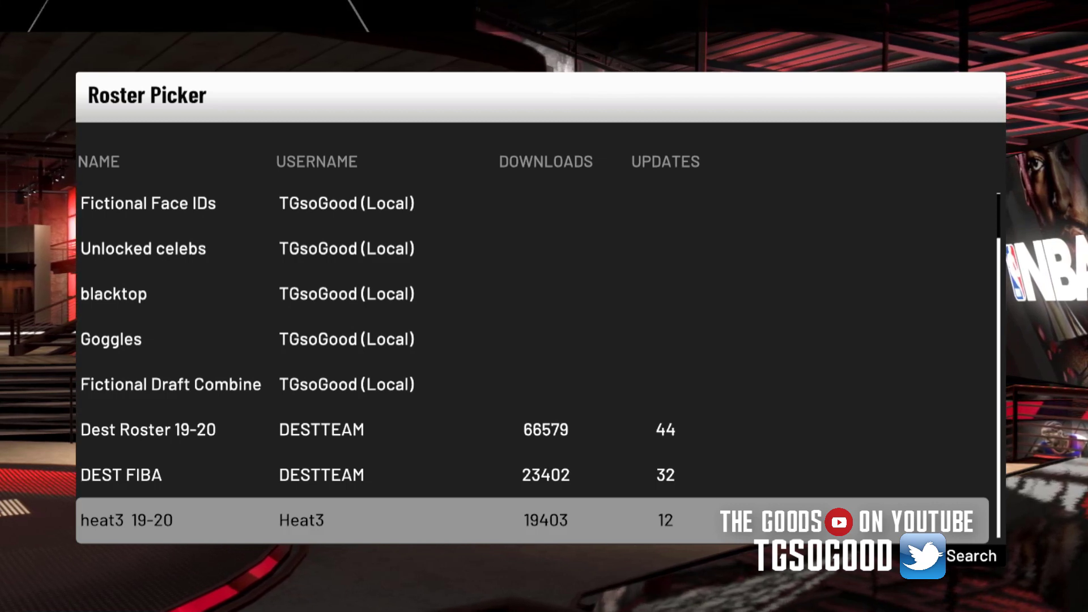
pyautogui.scroll(1, 808, 455)
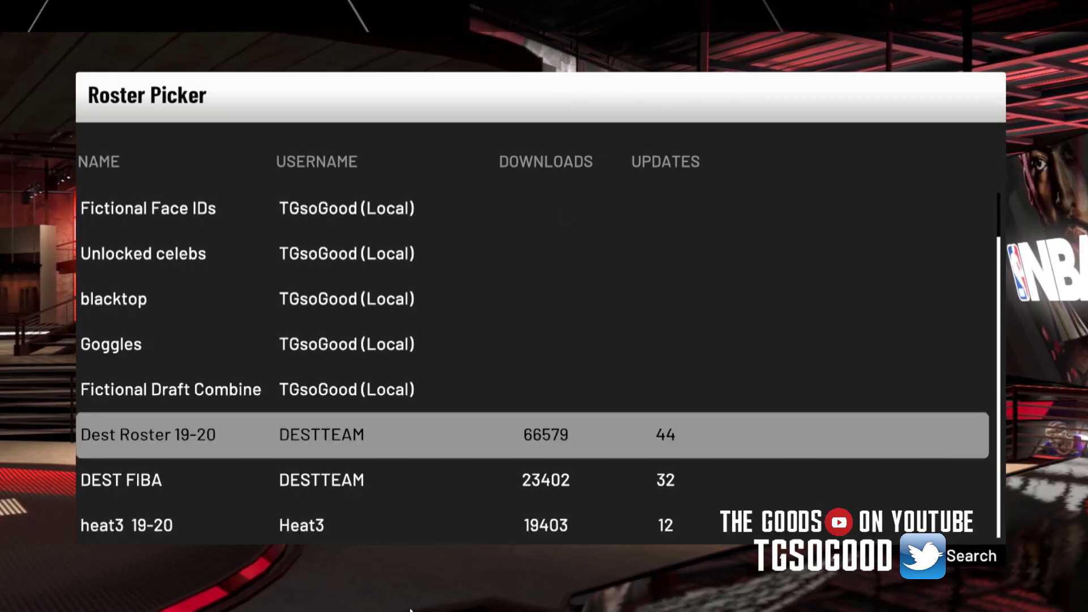
# Search the rosters by content name for mm2k and highlight the MM2K20 roster
pyautogui.press('e')
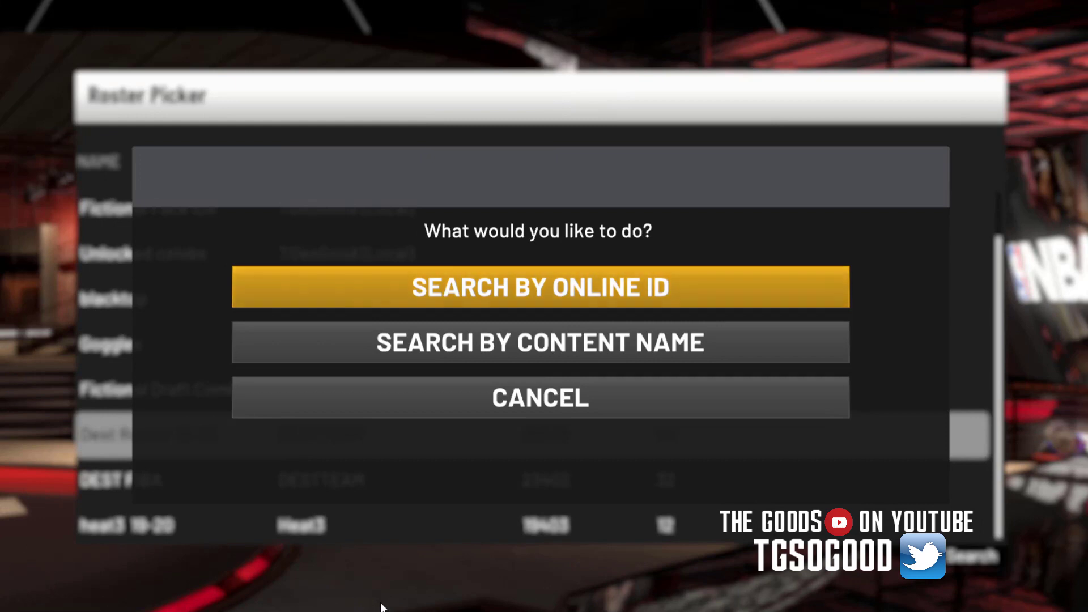
pyautogui.press('Down')
pyautogui.press('Return')
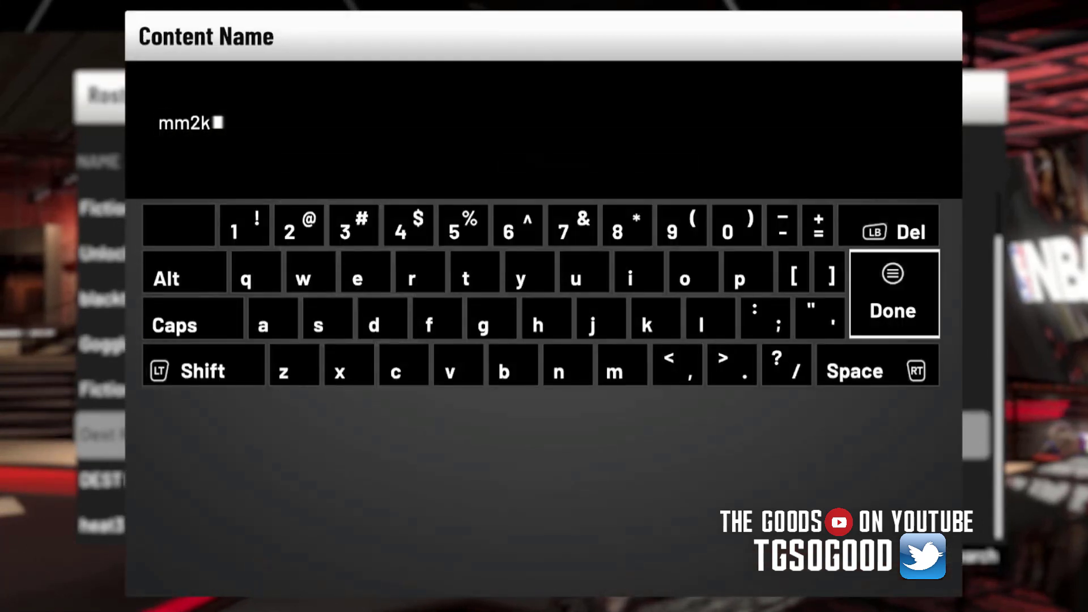
pyautogui.press('Return')
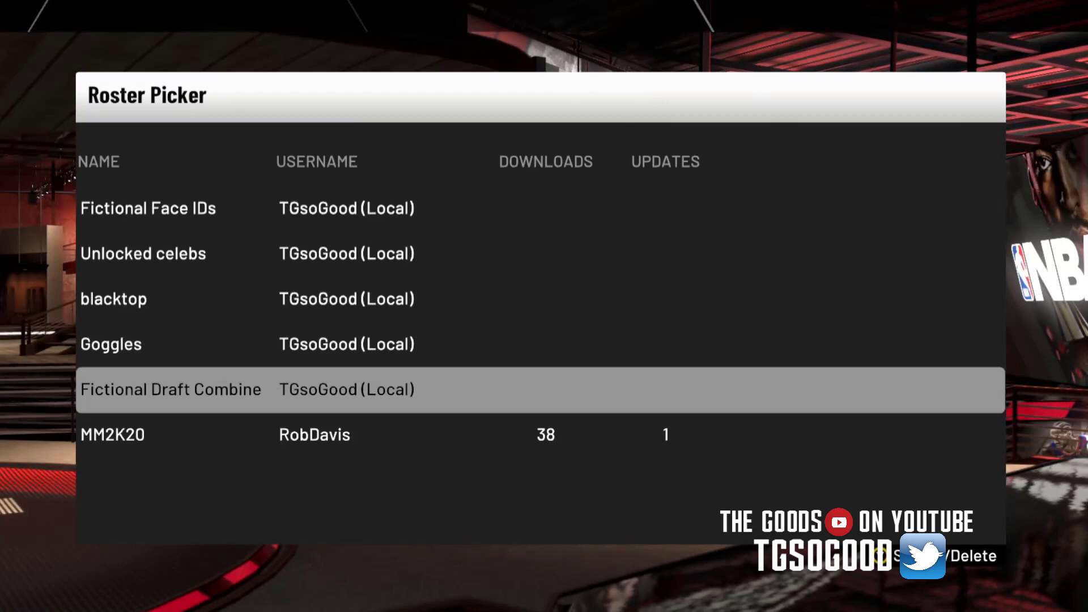
pyautogui.press('Down')
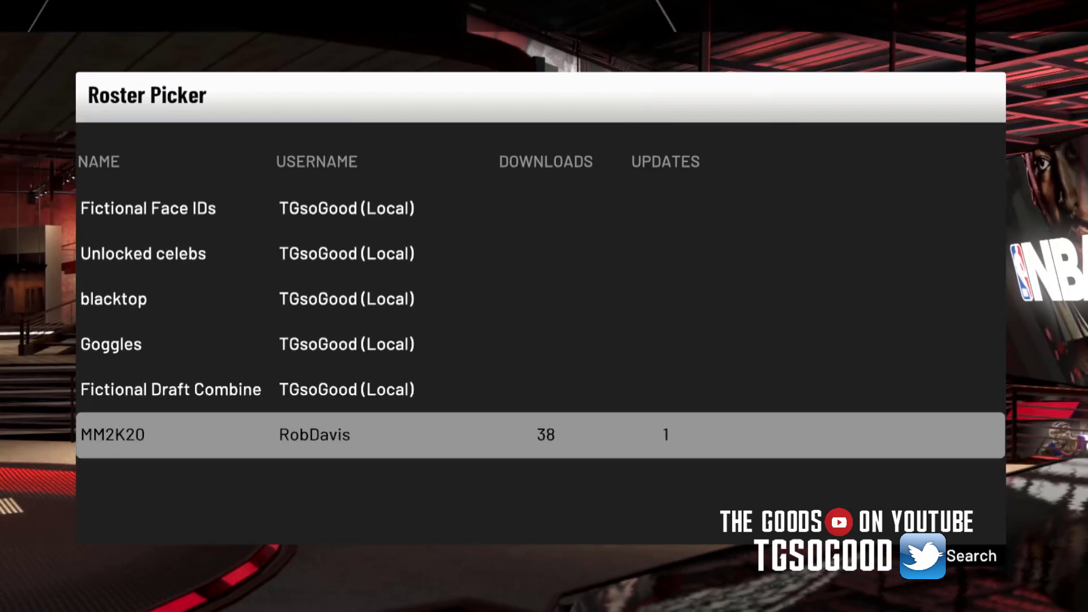
# Load the MM2K20 roster and go through its Roster Creator teams as far as Louisville
pyautogui.press('Return')
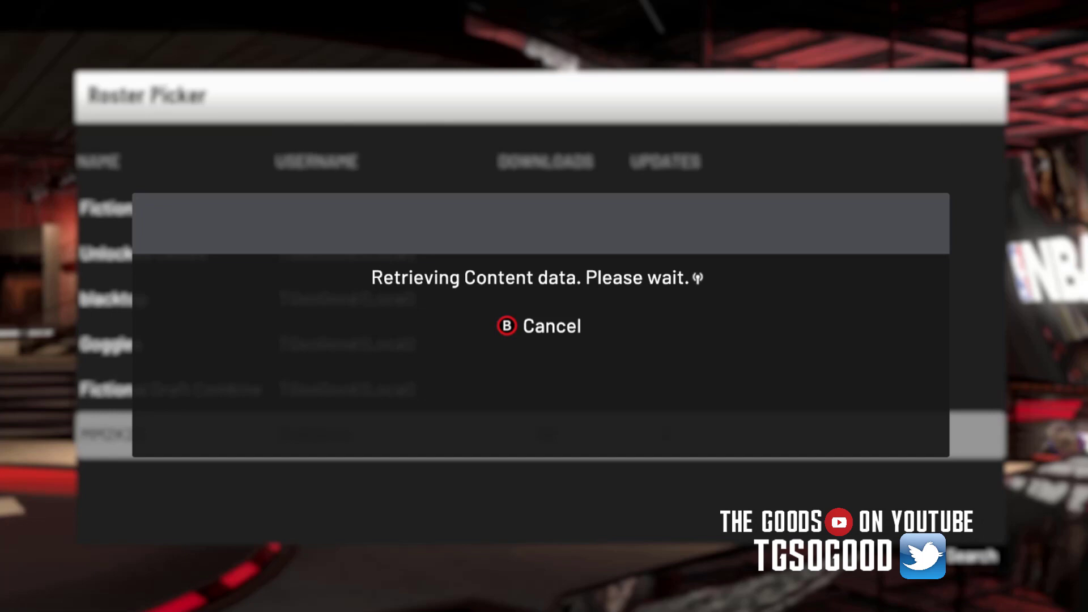
pyautogui.press('Escape')
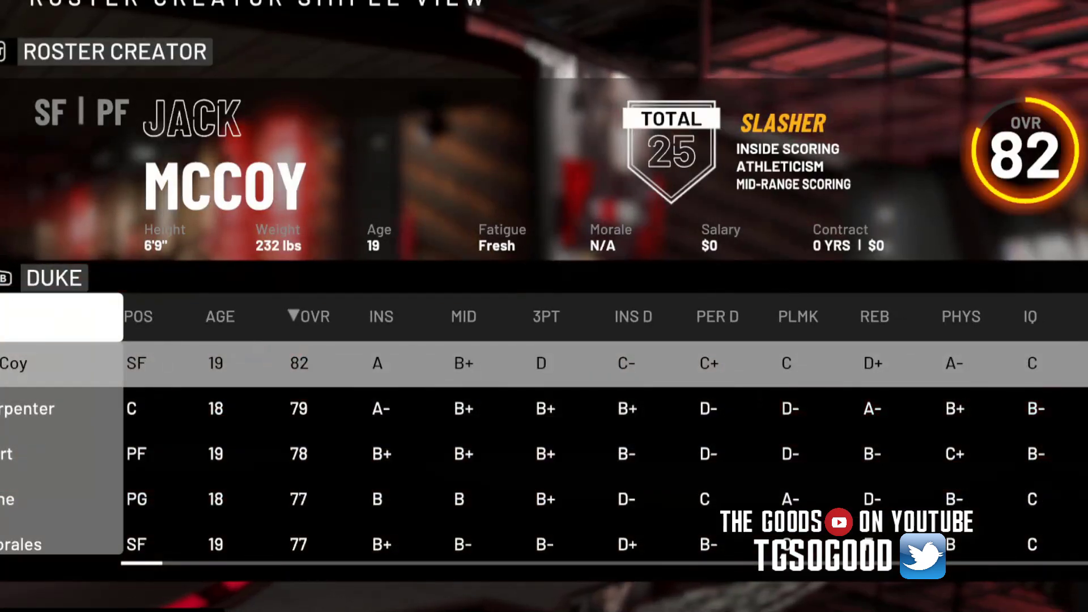
pyautogui.press('e')
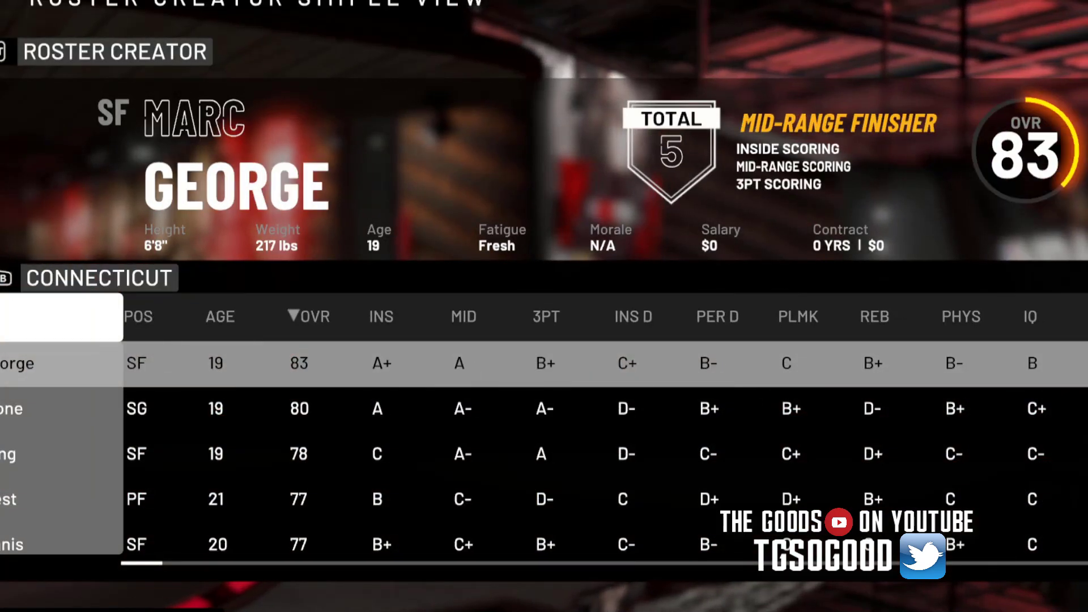
pyautogui.press('e')
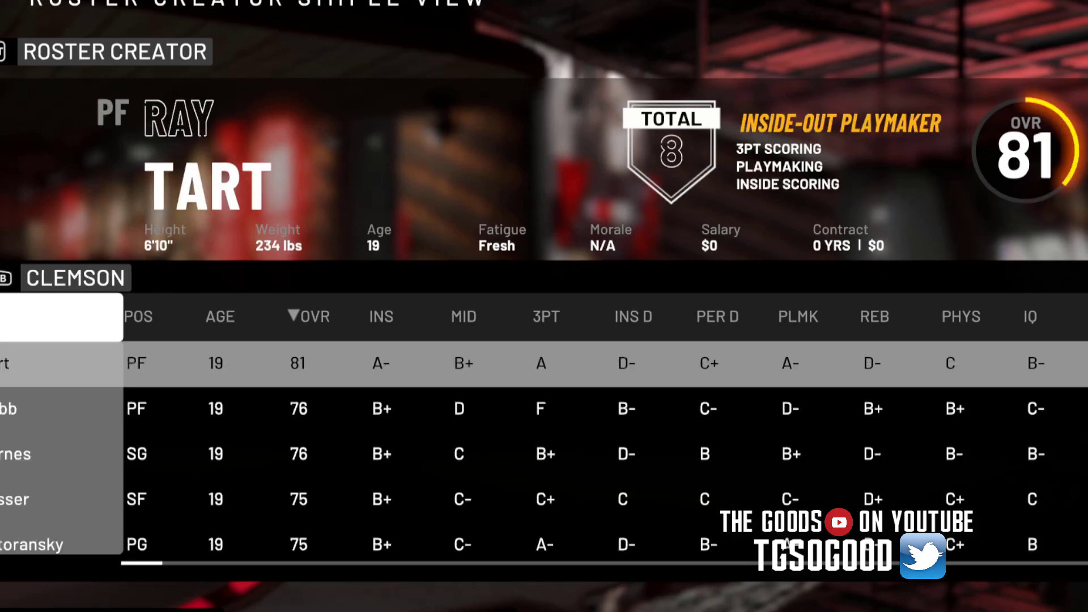
pyautogui.press('e')
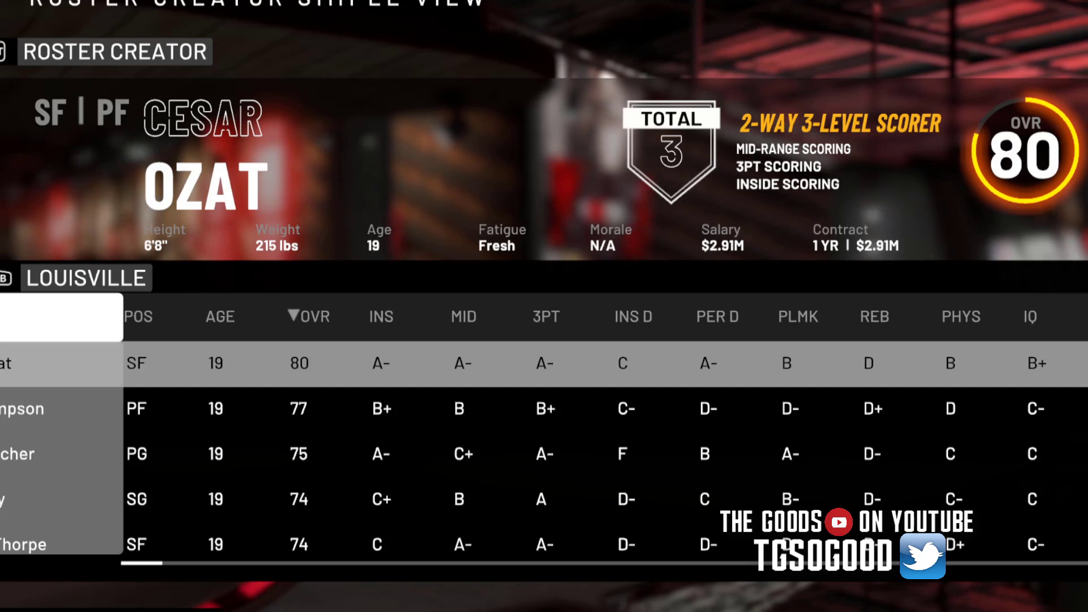
# Highlight Louisville's 75-rated point guard, and open and cancel the list of player options
pyautogui.click(510, 408)
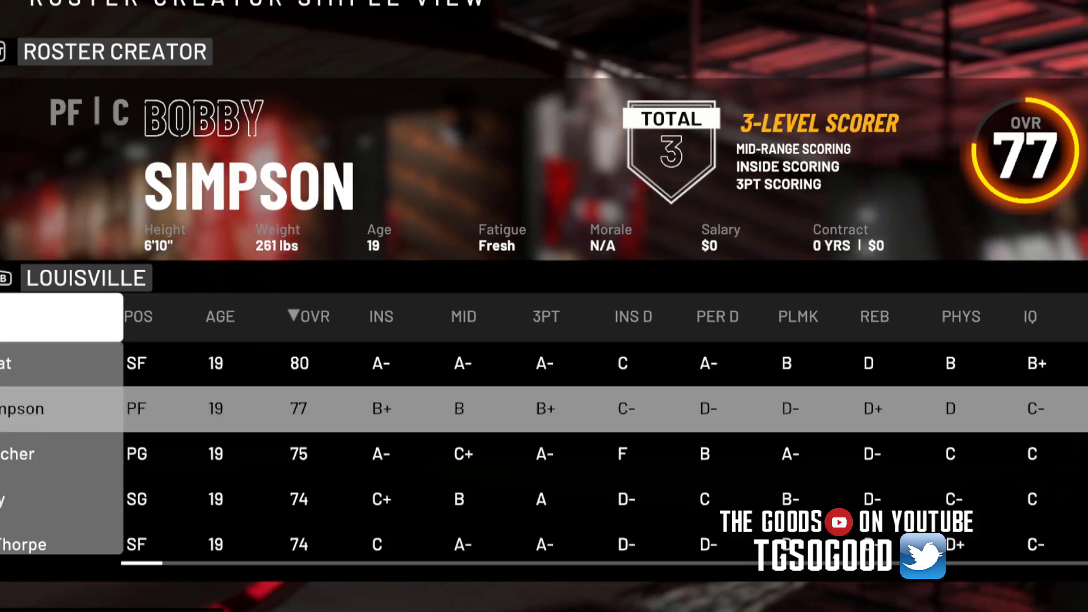
pyautogui.click(510, 454)
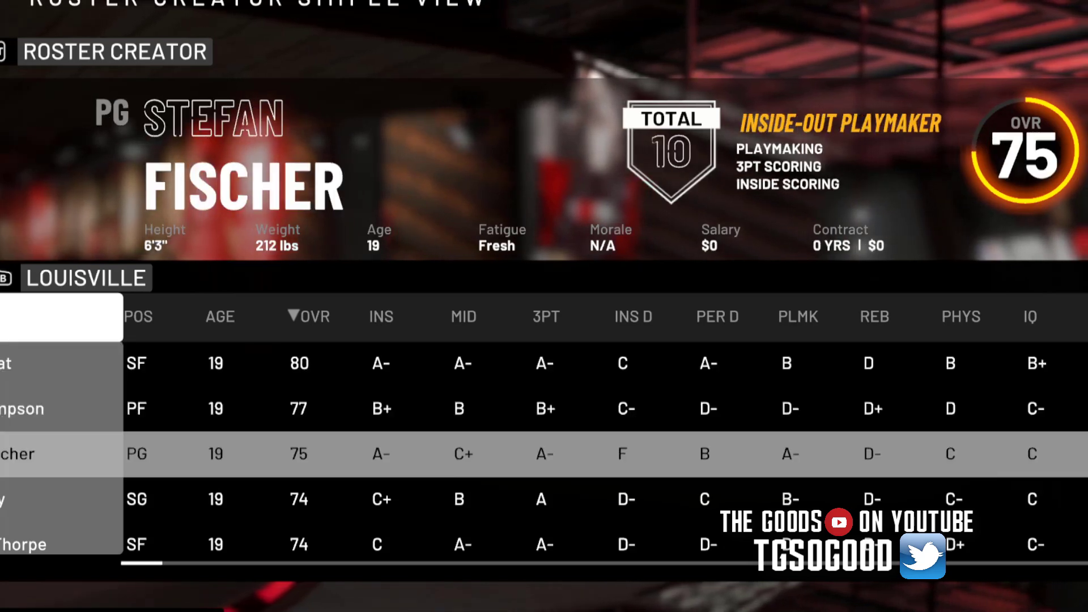
pyautogui.press('Return')
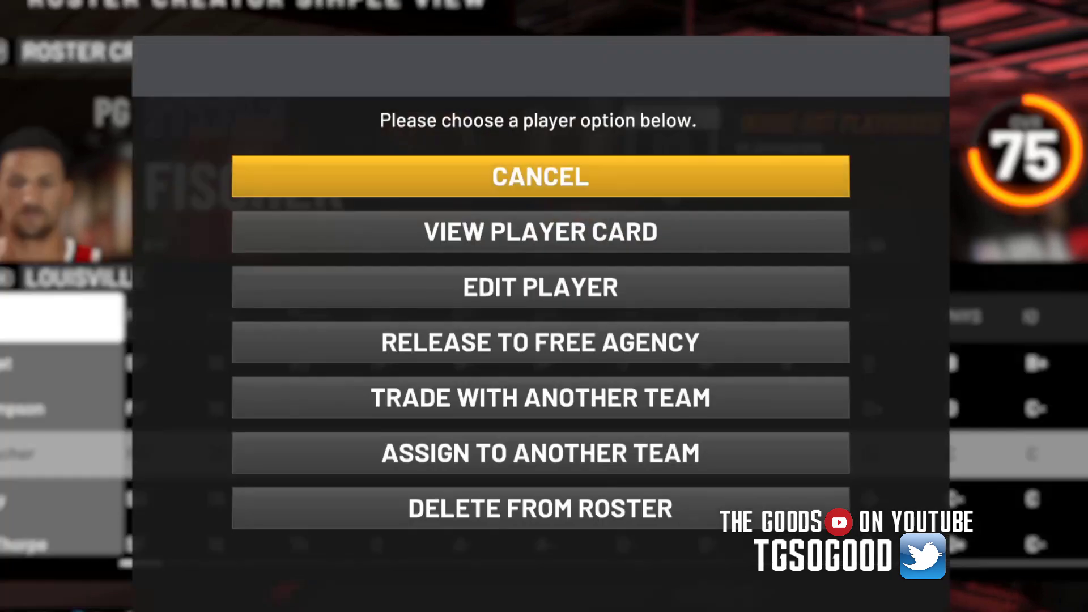
pyautogui.press('Escape')
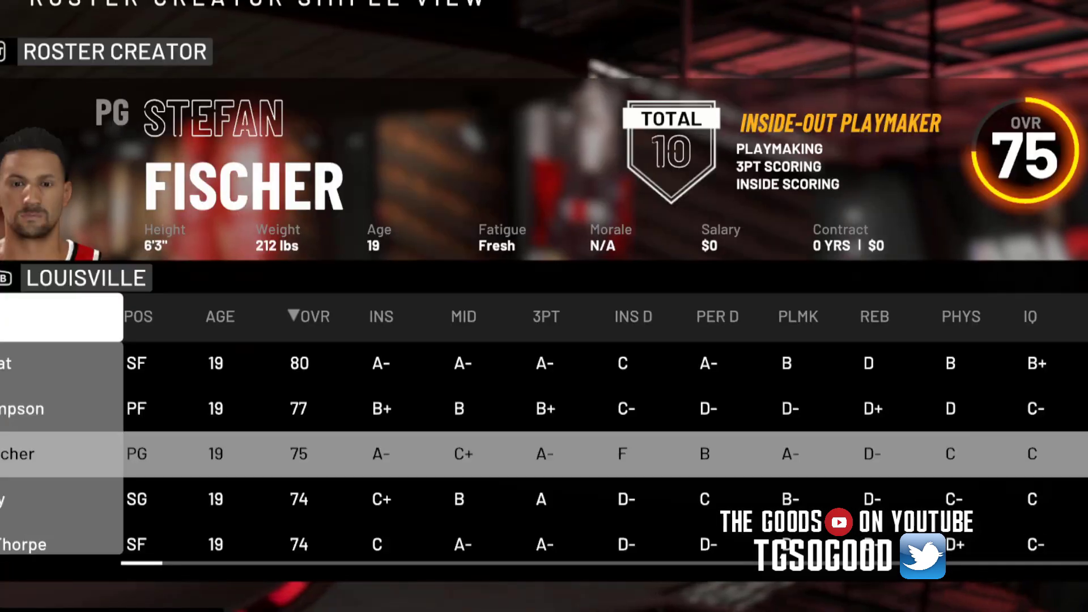
# Switch to the player-editing tool, enable Initializer, read the current player and expand Player Miscellaneous, collapsing Basic Function
pyautogui.hotkey('alt', 'Tab')
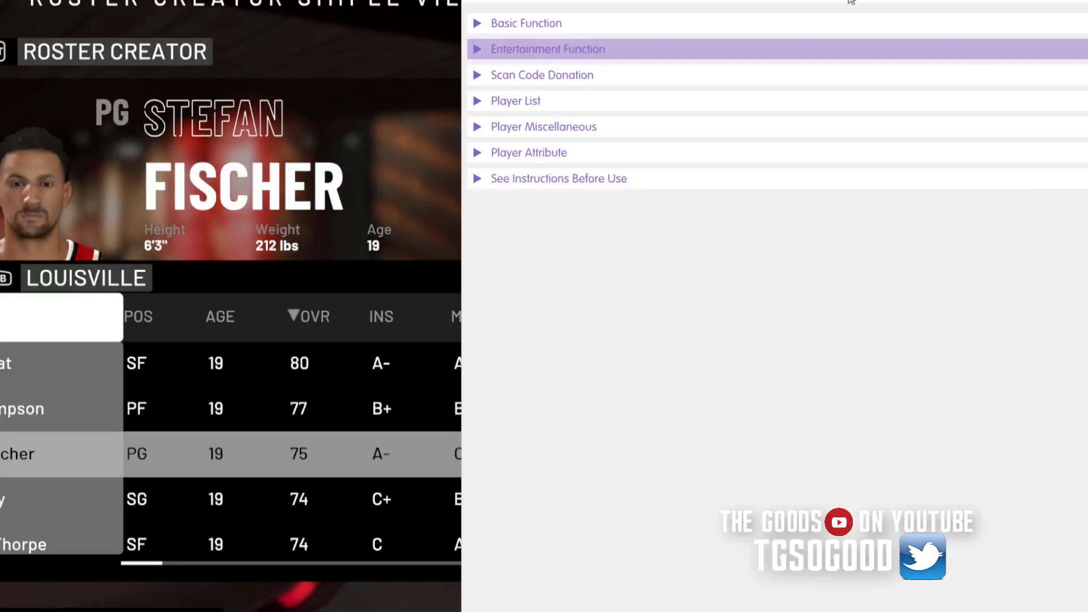
pyautogui.click(508, 23)
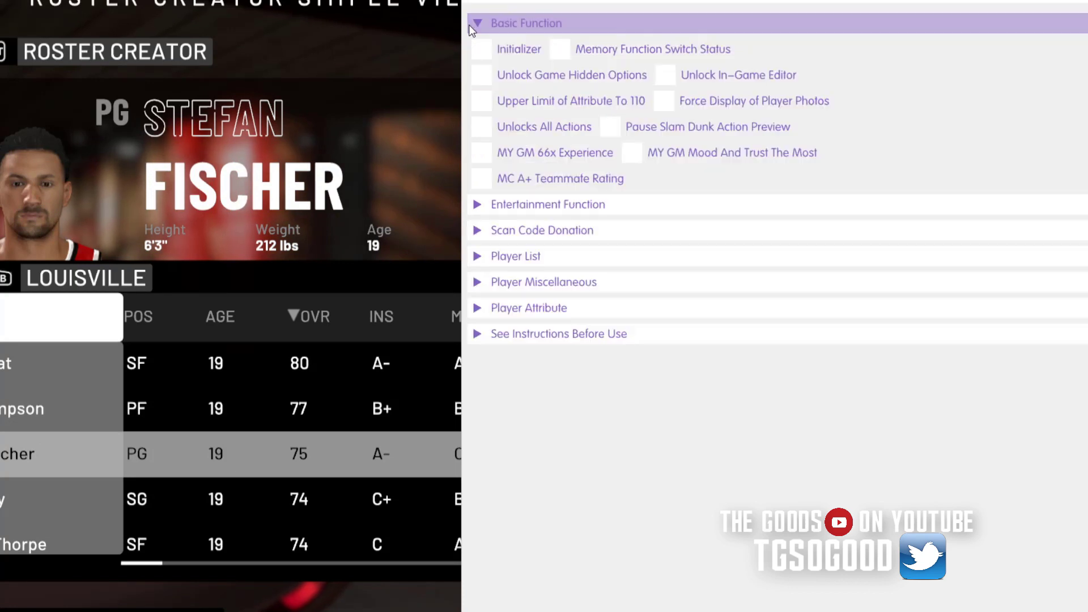
pyautogui.click(483, 49)
pyautogui.click(479, 256)
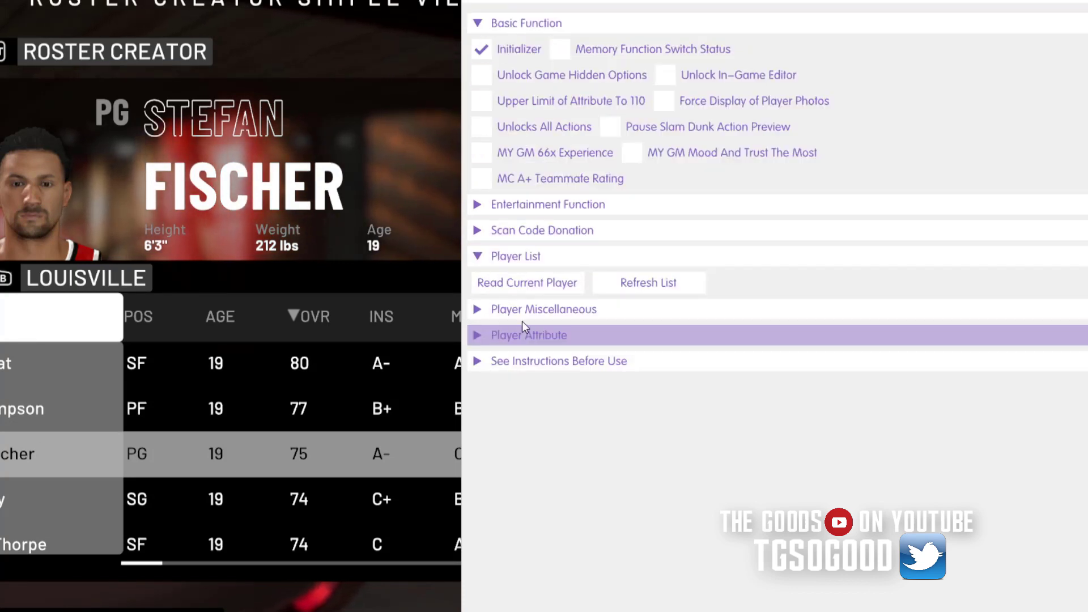
pyautogui.click(523, 285)
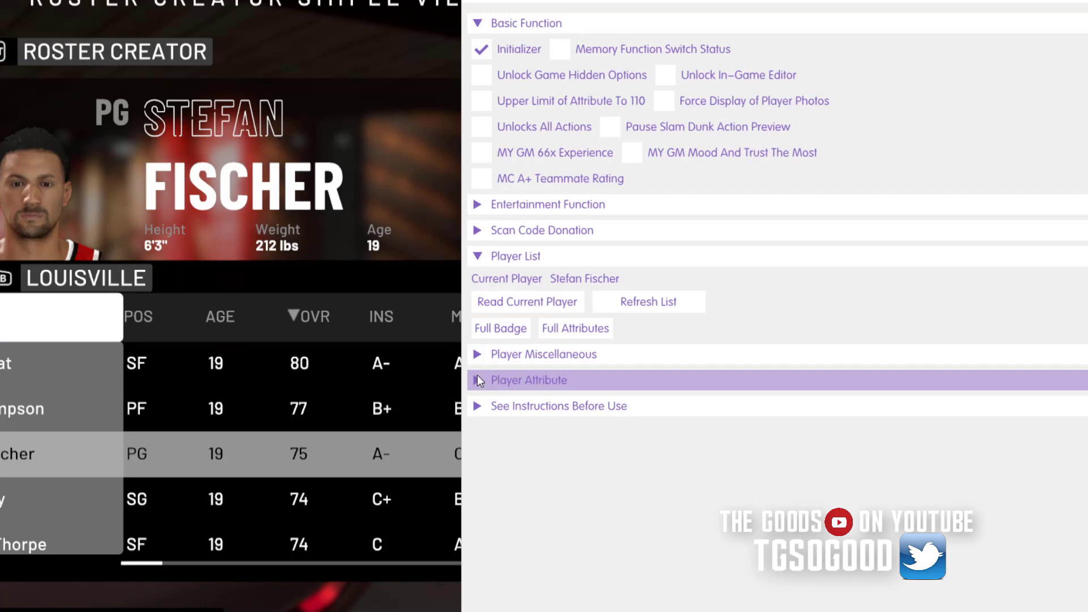
pyautogui.click(478, 354)
pyautogui.click(481, 23)
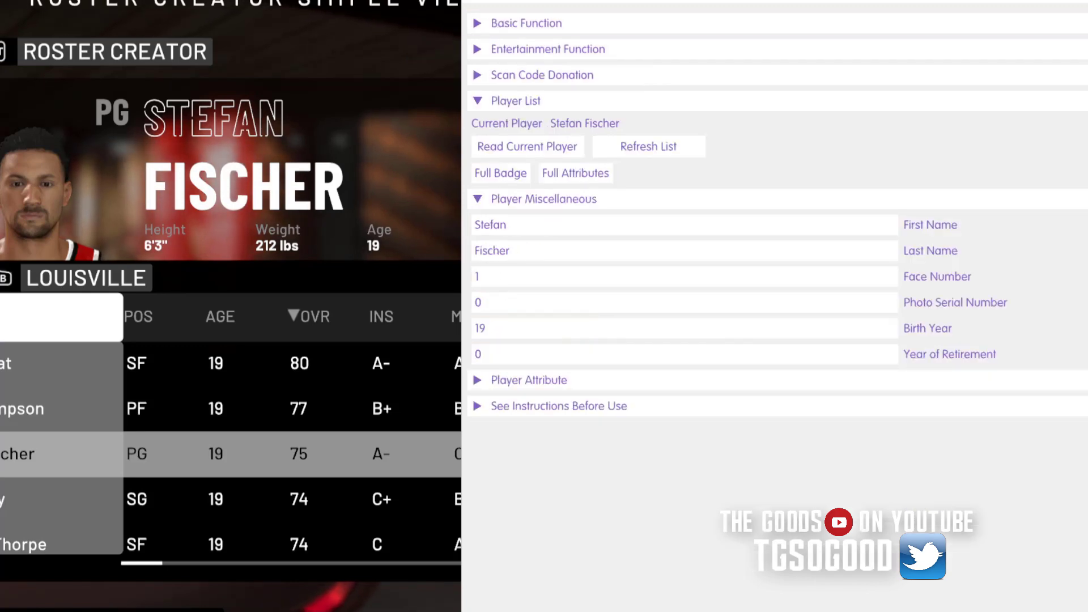
# Look up the face files in ExtraMods' CF - Converted - various converted faces folder and set the player's Face Number to 26170
pyautogui.hotkey('alt', 'Tab')
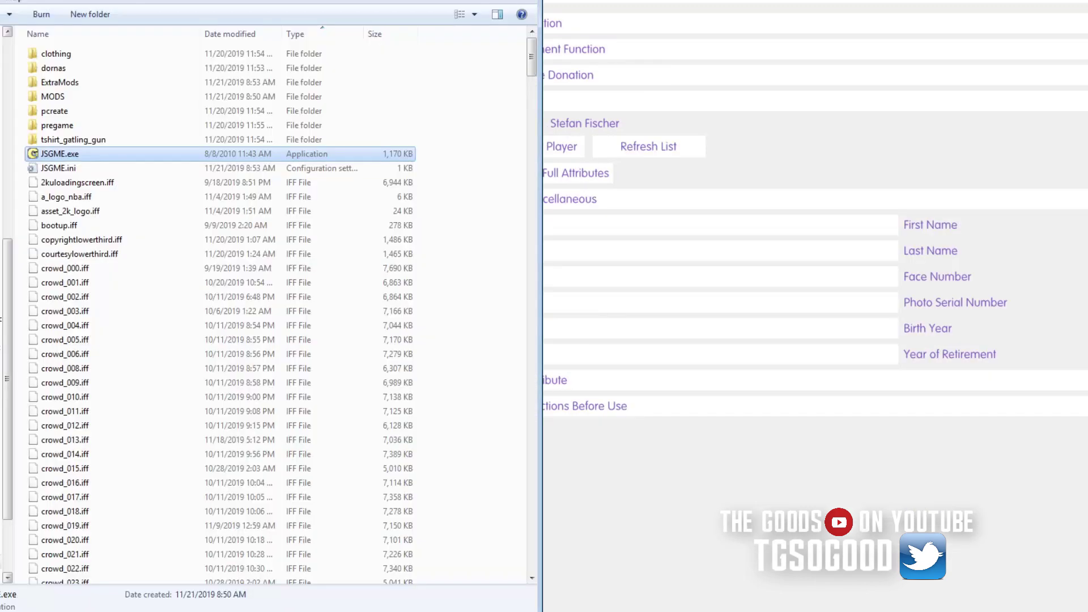
pyautogui.doubleClick(72, 83)
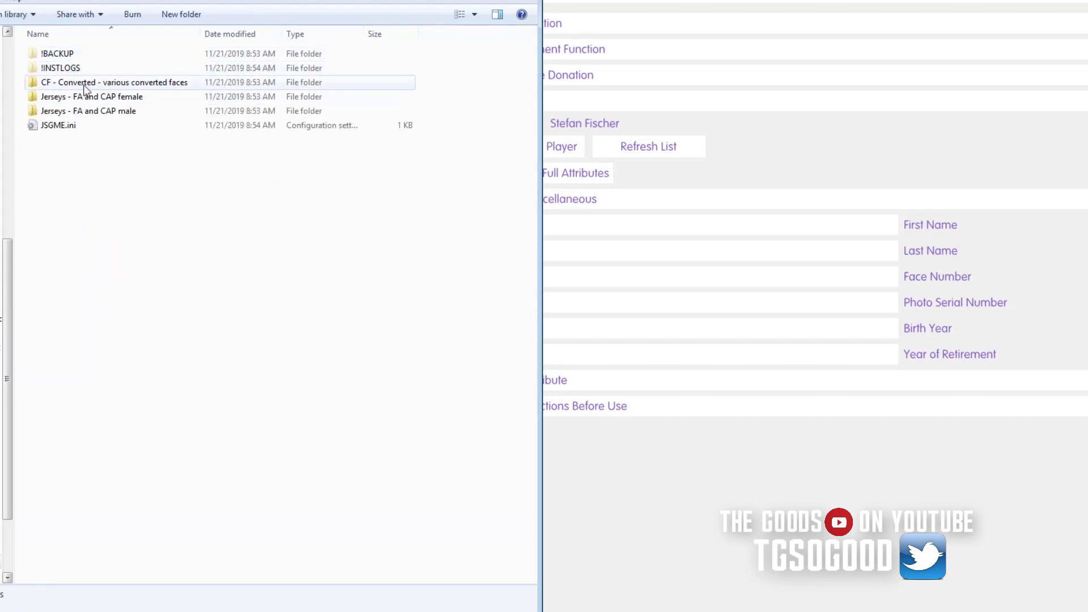
pyautogui.doubleClick(147, 84)
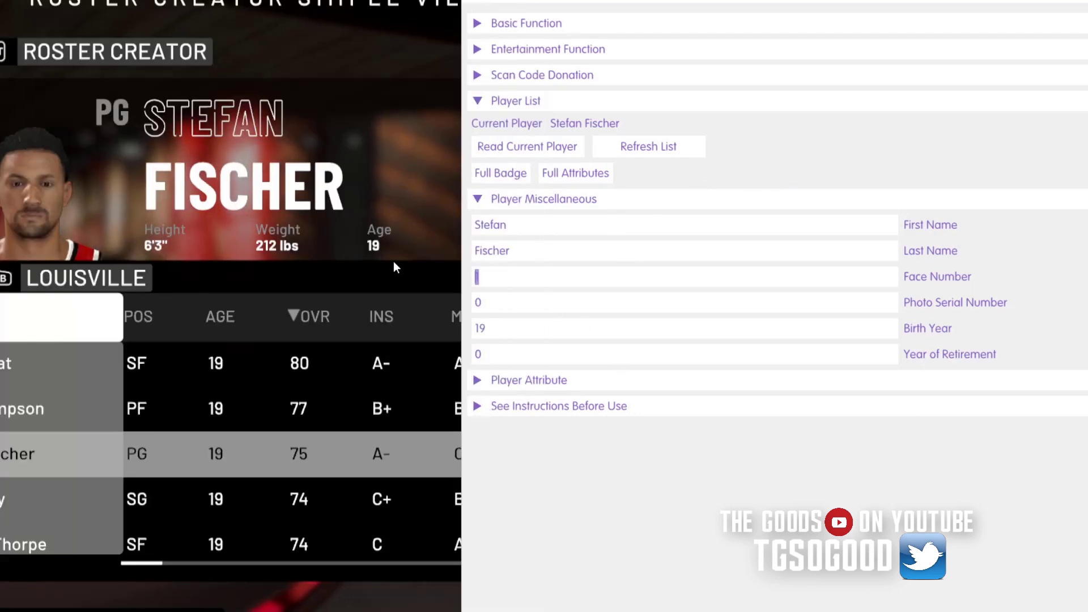
pyautogui.write('26170')
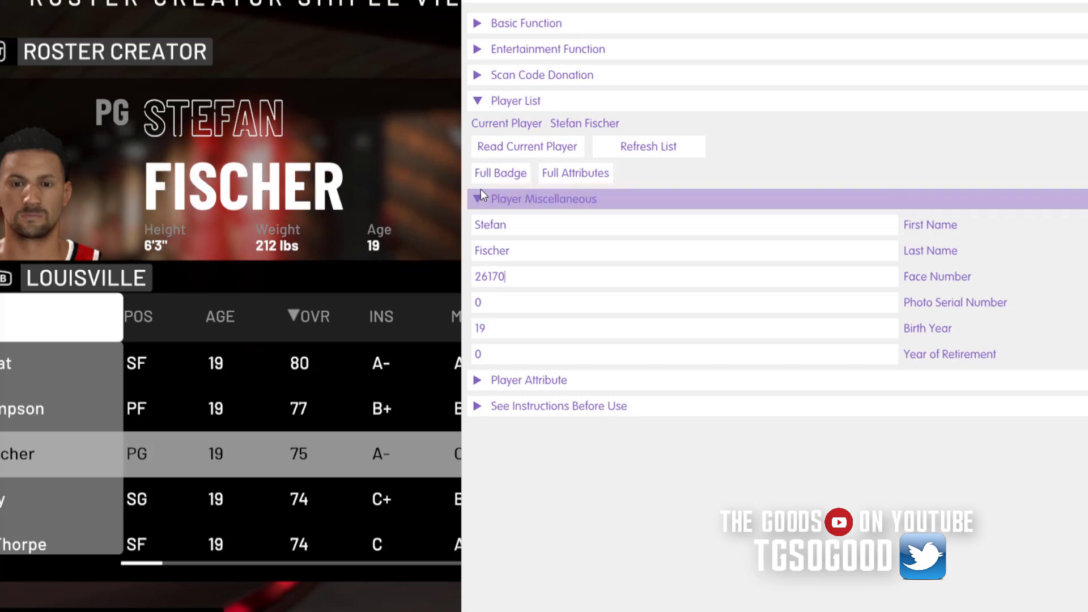
# Return to NBA 2K20 and open the Louisville point guard in Edit Player to check the new face
pyautogui.click(399, 70)
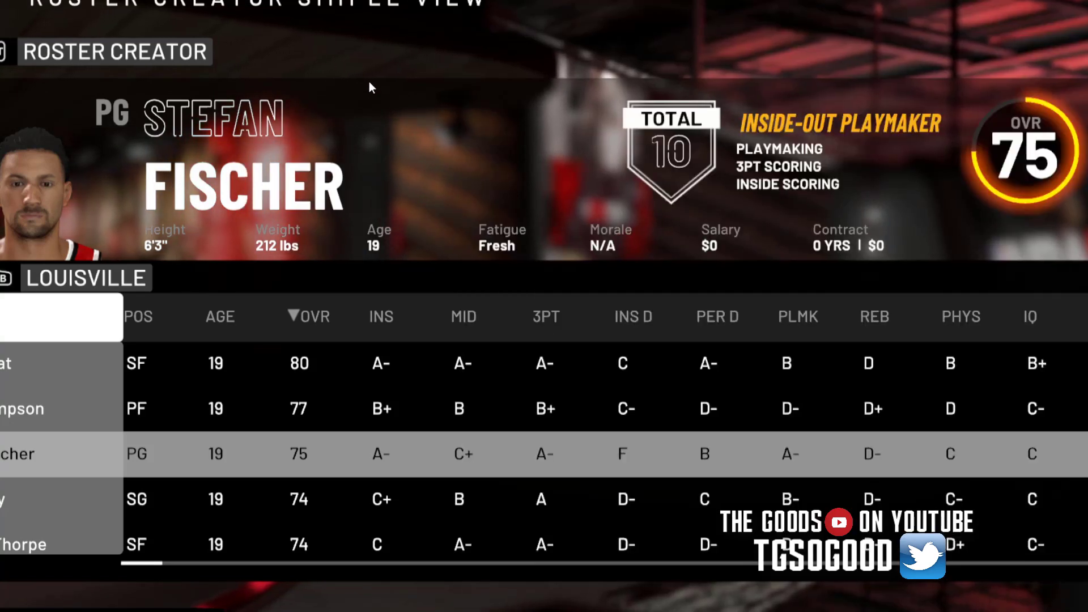
pyautogui.press('Return')
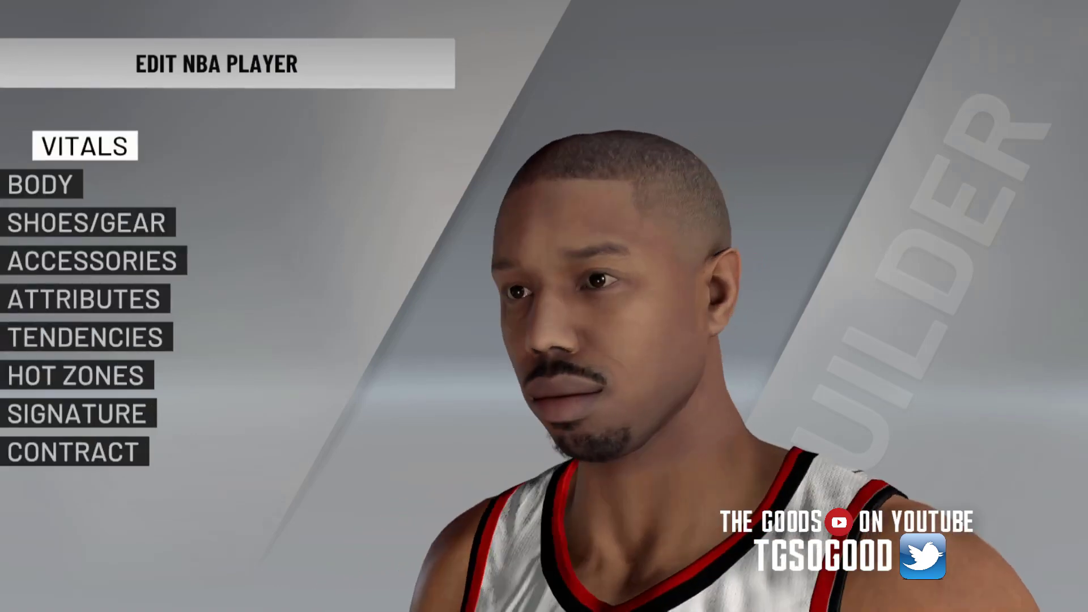
pyautogui.press('Down')
pyautogui.press('Return')
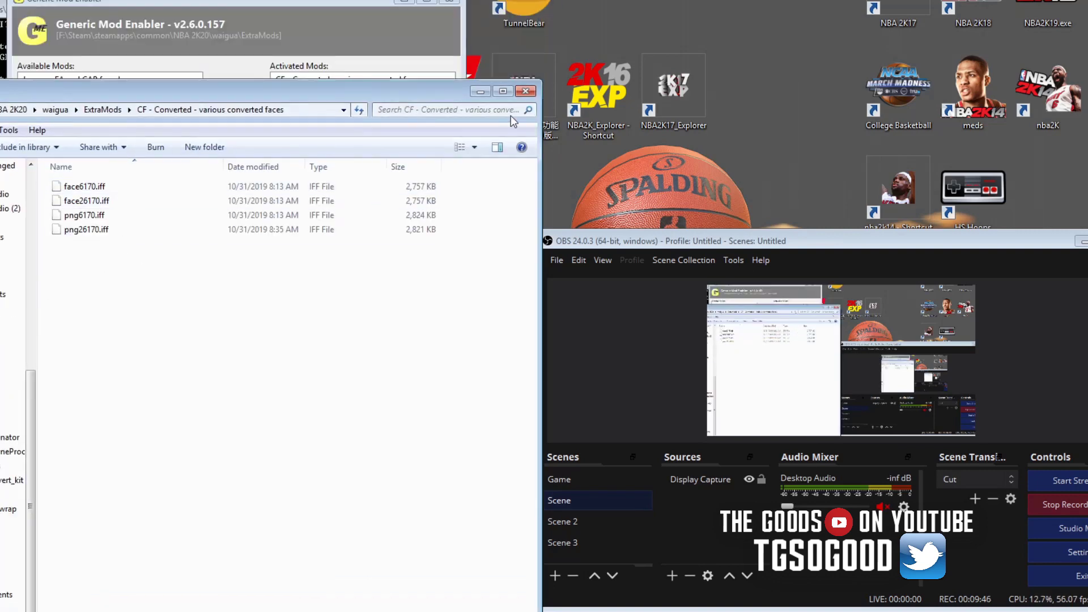
# Switch to Generic Mod Enabler, deactivate CF - Converted - various converted faces and activate Jerseys - FA and CAP female
pyautogui.click(480, 91)
pyautogui.click(339, 80)
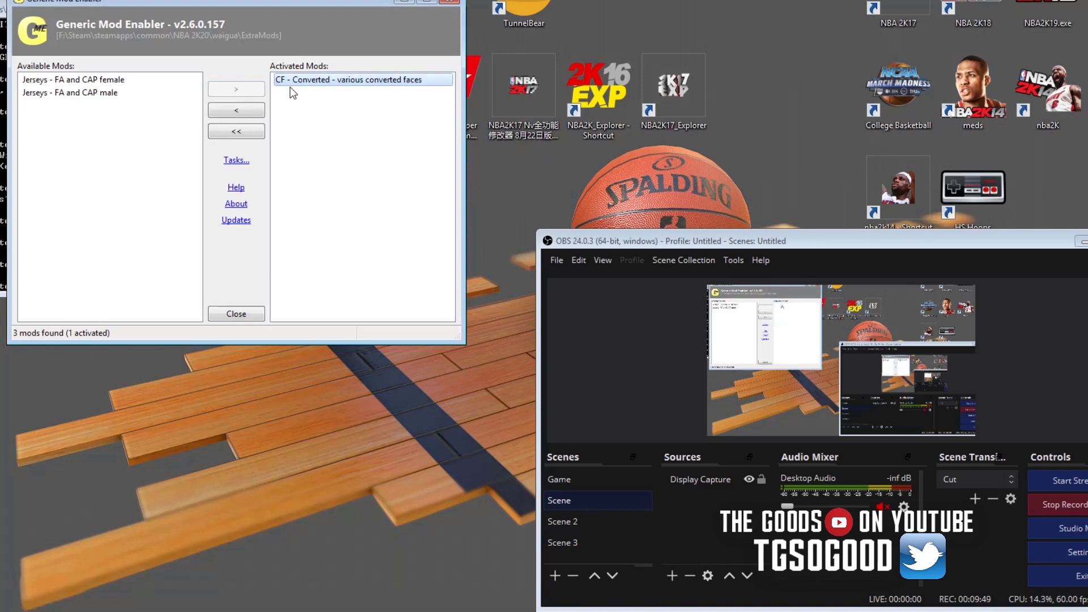
pyautogui.click(234, 111)
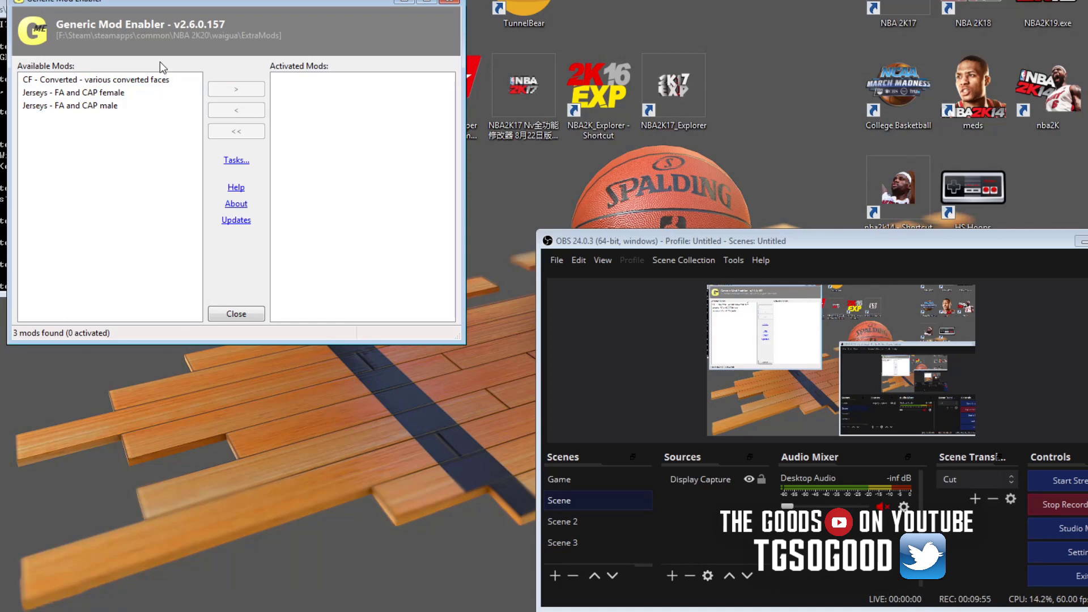
pyautogui.click(121, 95)
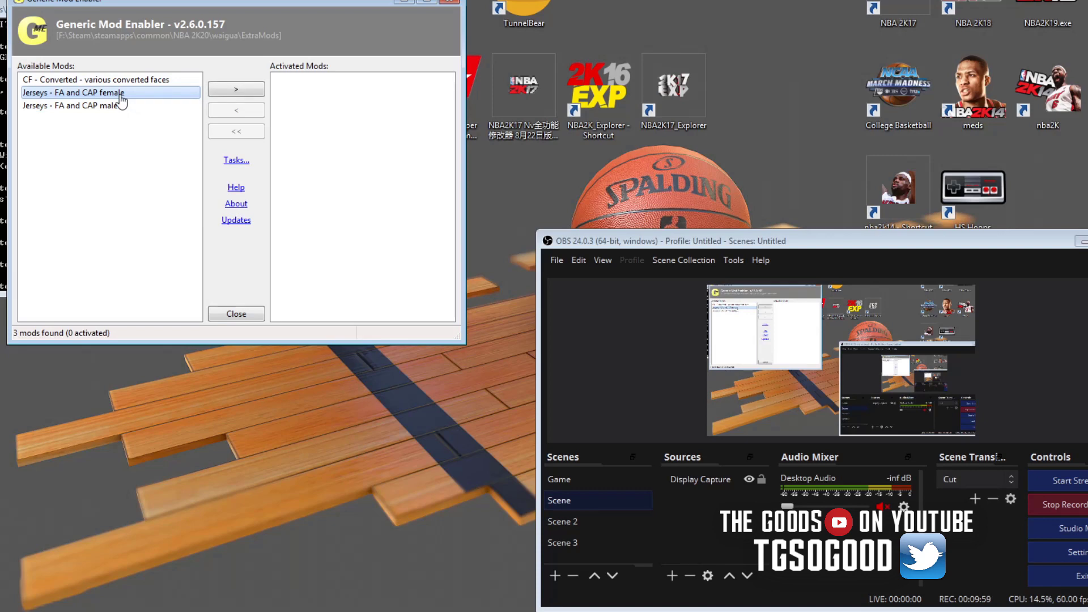
pyautogui.click(236, 89)
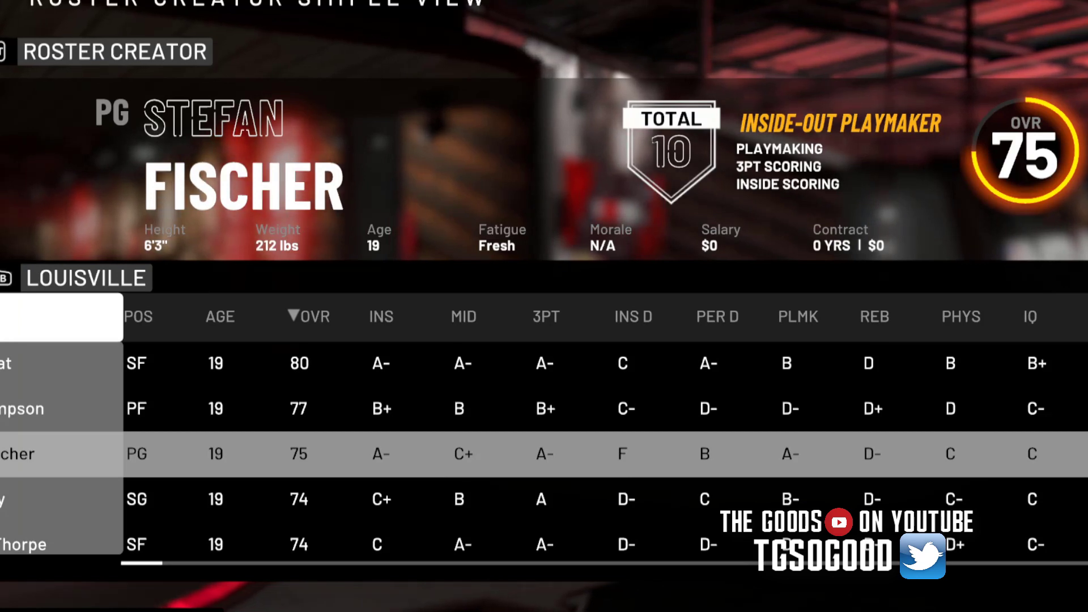
# Switch to NBA 2K20, go back through the roster's college teams and show the Created Players list
pyautogui.press('e')
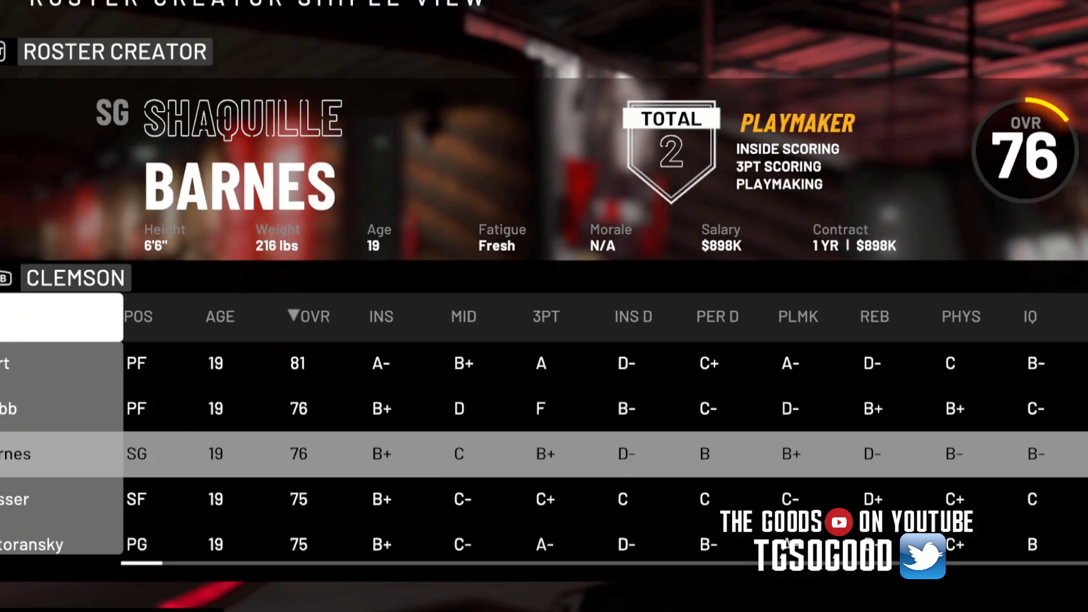
pyautogui.press('e')
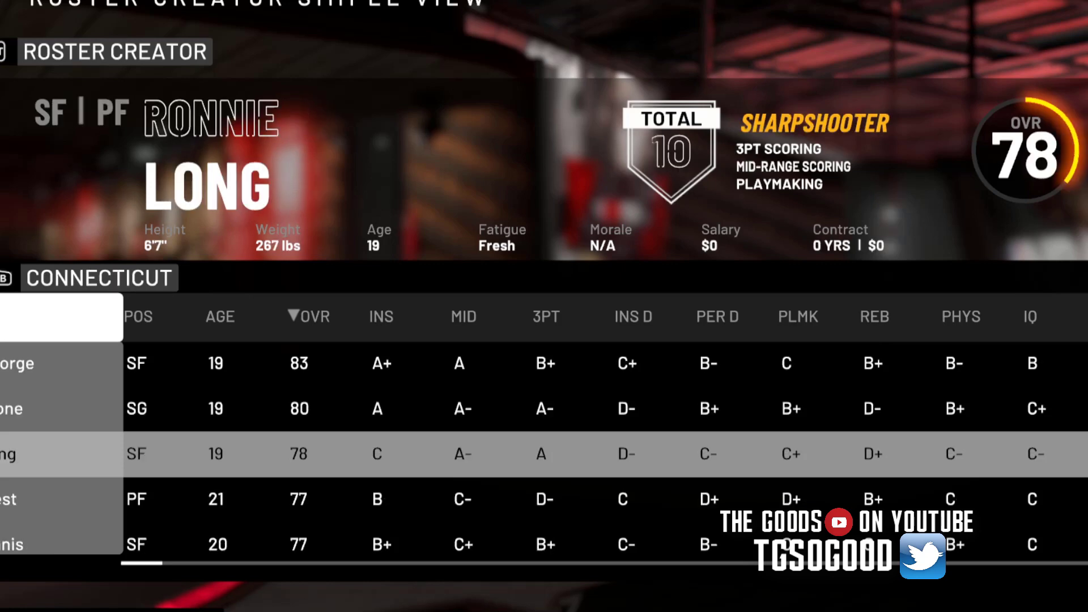
pyautogui.press('e')
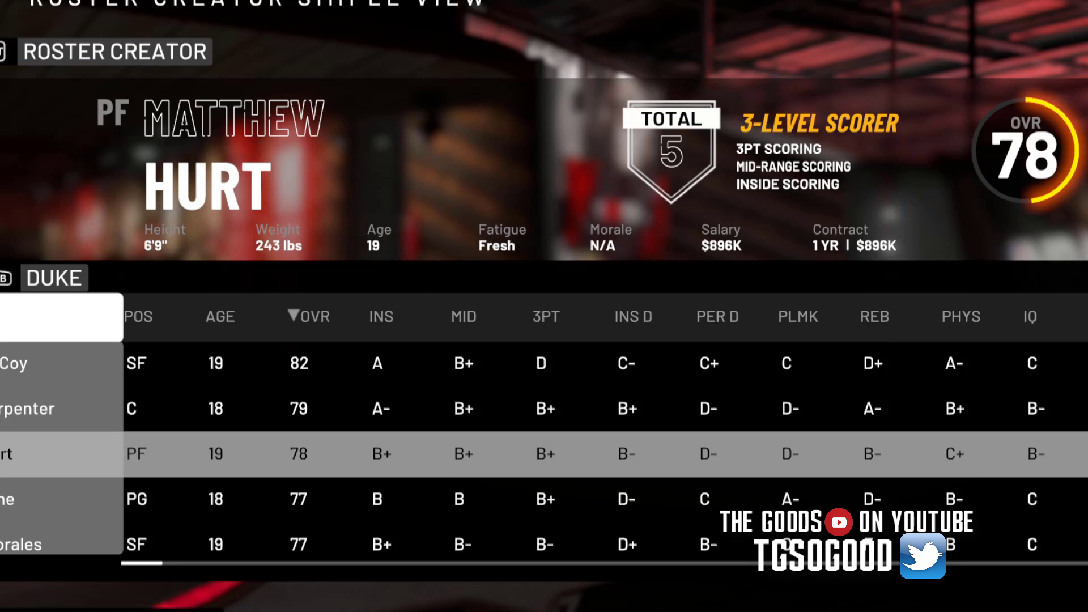
pyautogui.press('q')
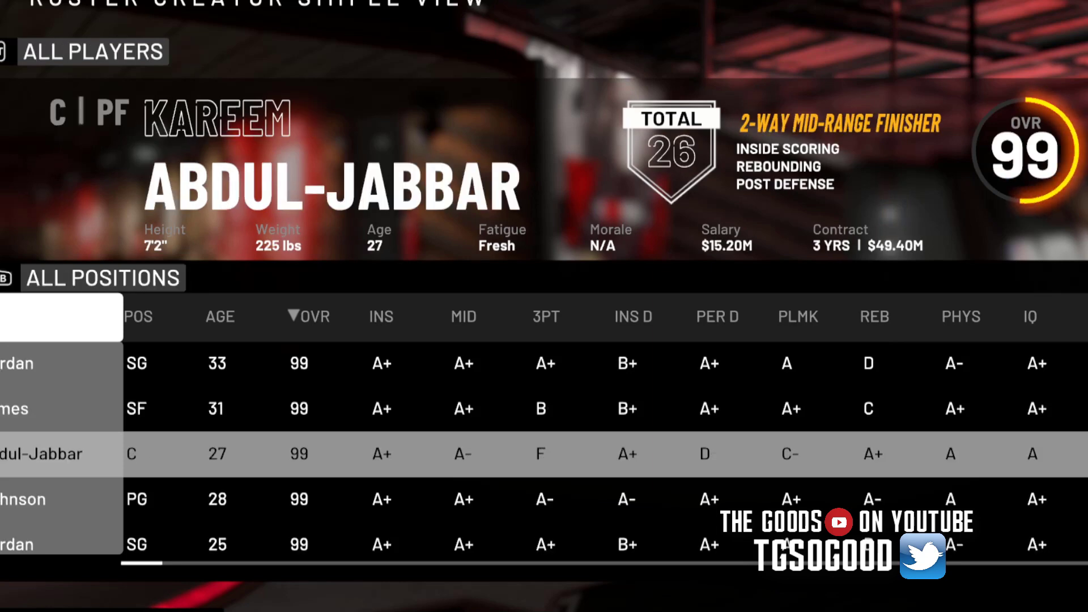
pyautogui.press('e')
# Look through the created female players down to those rated 67 and back up to the 72-rated power forward
pyautogui.press('Down')
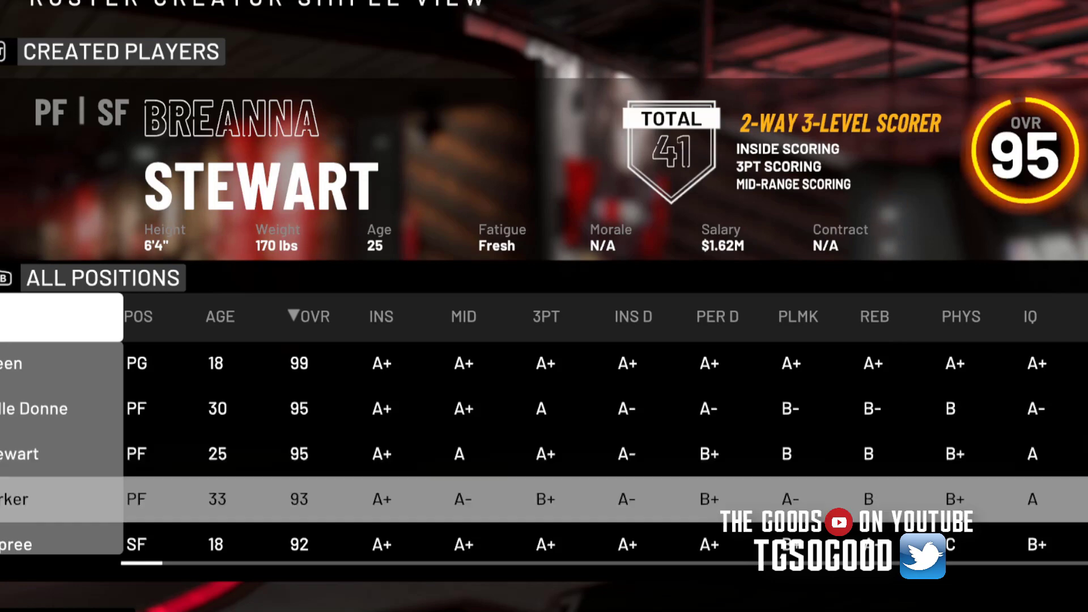
pyautogui.press('Down')
pyautogui.press('Down')
pyautogui.press('Down')
pyautogui.press('Down')
pyautogui.press('Down')
pyautogui.press('Down')
pyautogui.press('Down')
pyautogui.press('Down')
pyautogui.press('Down')
pyautogui.press('Down')
pyautogui.press('Down')
pyautogui.press('Down')
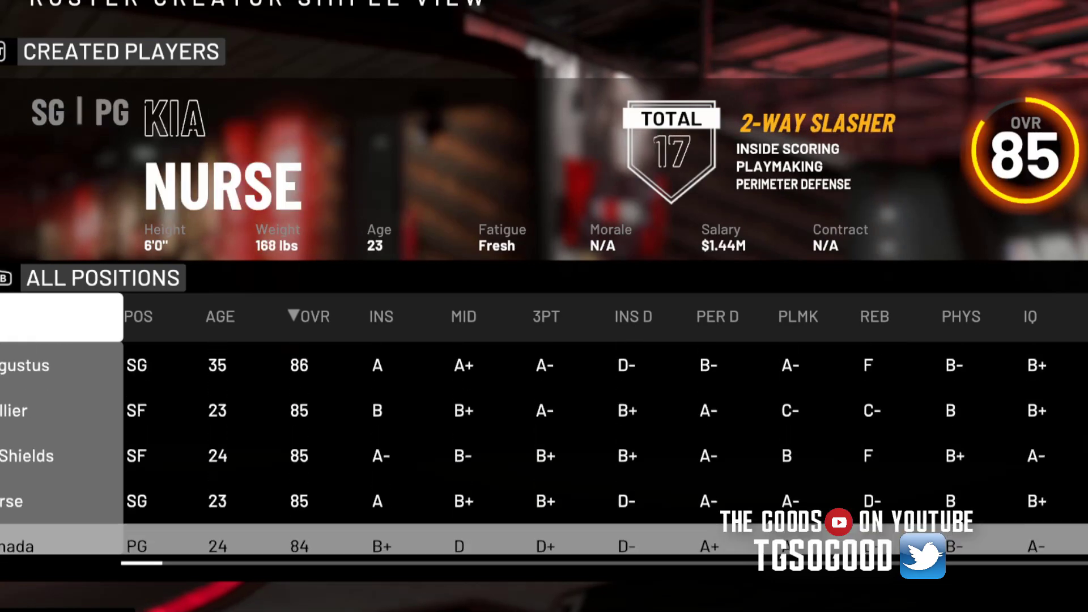
pyautogui.press('Down')
pyautogui.press('Down')
pyautogui.press('Down')
pyautogui.press('Down')
pyautogui.press('Down')
pyautogui.press('Down')
pyautogui.press('Down')
pyautogui.press('Down')
pyautogui.press('Down')
pyautogui.press('Down')
pyautogui.press('Down')
pyautogui.press('Down')
pyautogui.press('Down')
pyautogui.press('Down')
pyautogui.press('Down')
pyautogui.press('Down')
pyautogui.press('Down')
pyautogui.press('Down')
pyautogui.press('Down')
pyautogui.press('Down')
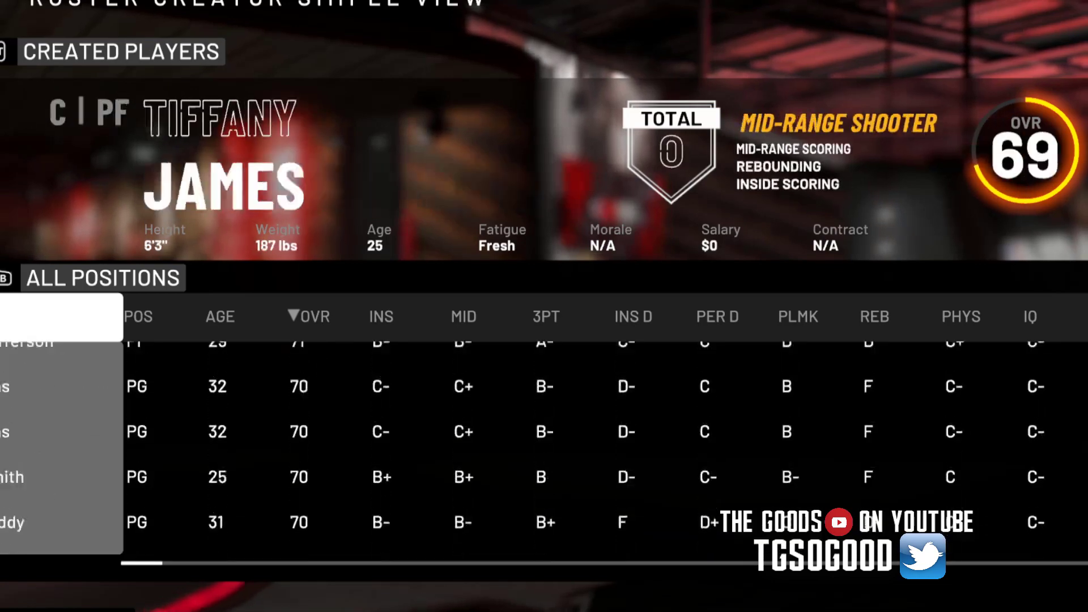
pyautogui.press('Down')
pyautogui.press('Down')
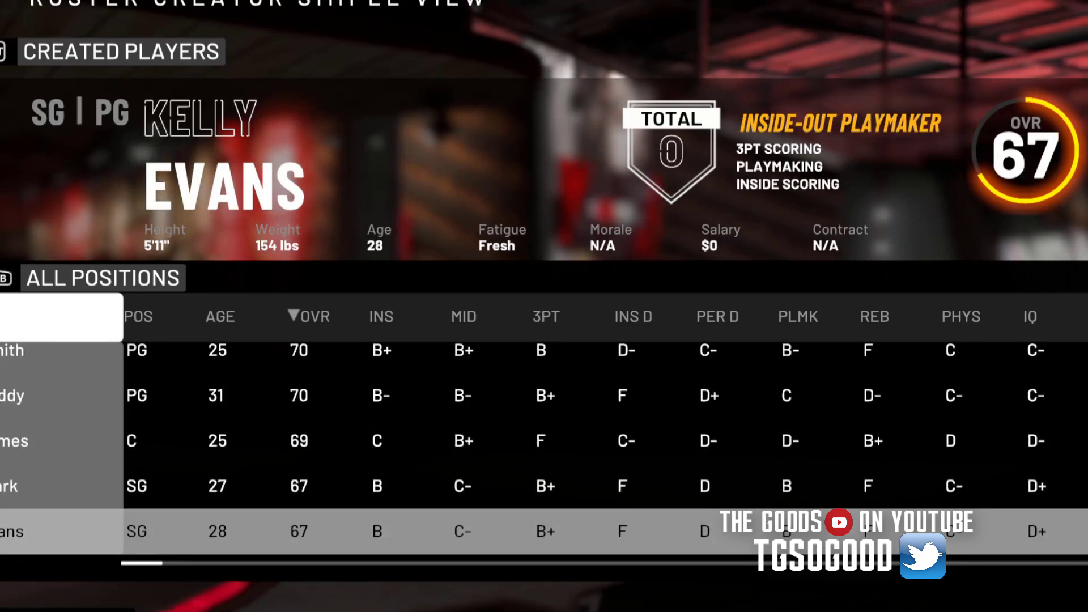
pyautogui.press('Up')
pyautogui.press('Up')
pyautogui.press('Up')
pyautogui.press('Up')
pyautogui.press('Up')
pyautogui.press('Up')
pyautogui.press('Up')
pyautogui.press('Up')
pyautogui.press('Up')
pyautogui.press('Up')
pyautogui.press('Up')
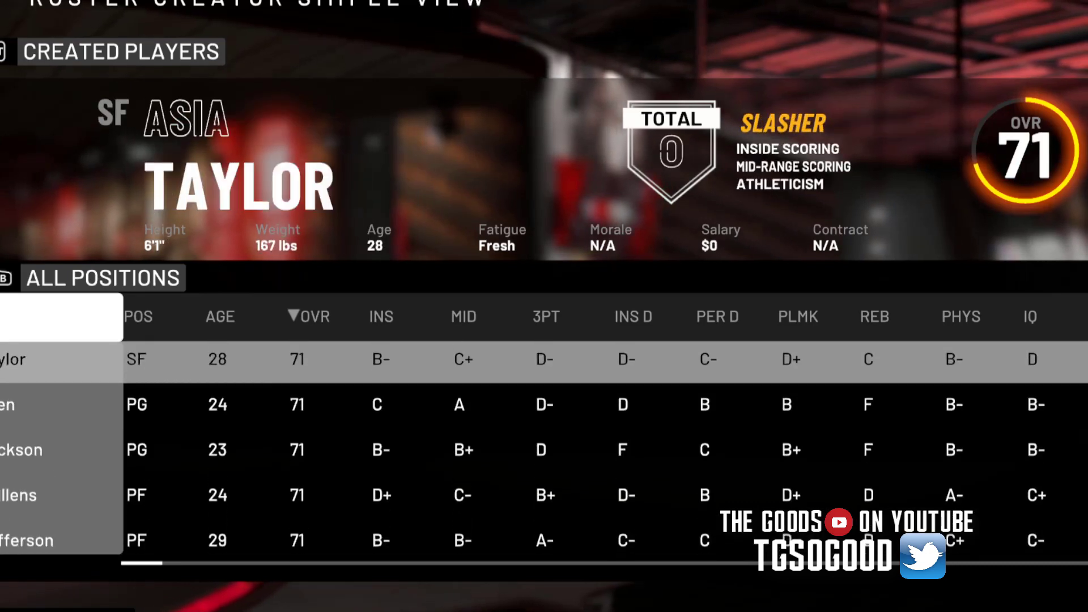
pyautogui.press('Up')
pyautogui.press('Up')
pyautogui.press('Up')
pyautogui.press('Up')
pyautogui.press('Up')
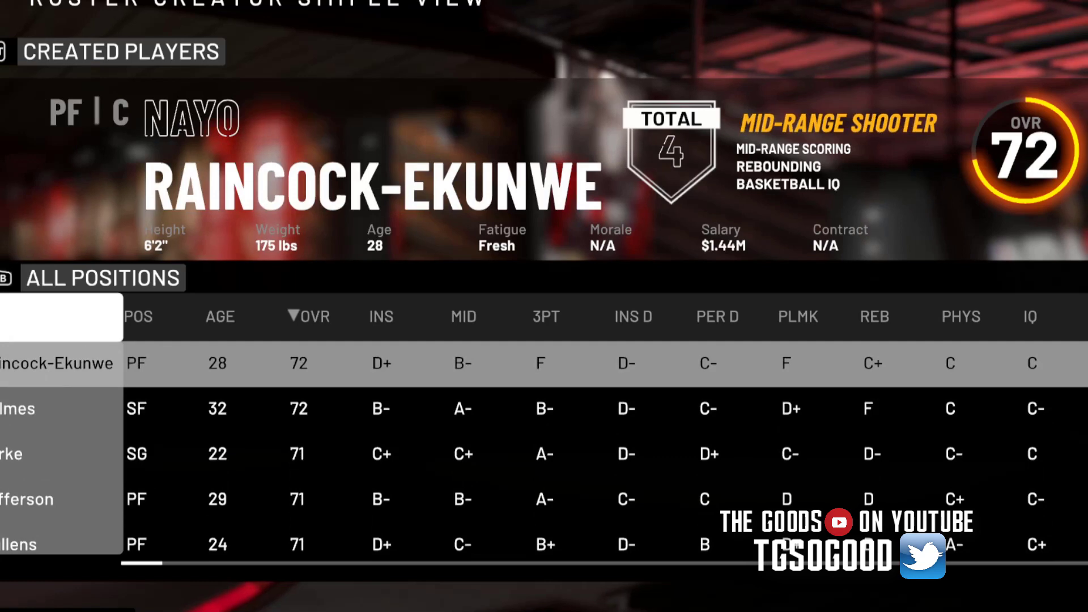
# Go back up the created players list to the 74-rated point guard of the 3-Level Scorer type
pyautogui.press('Up')
pyautogui.press('Up')
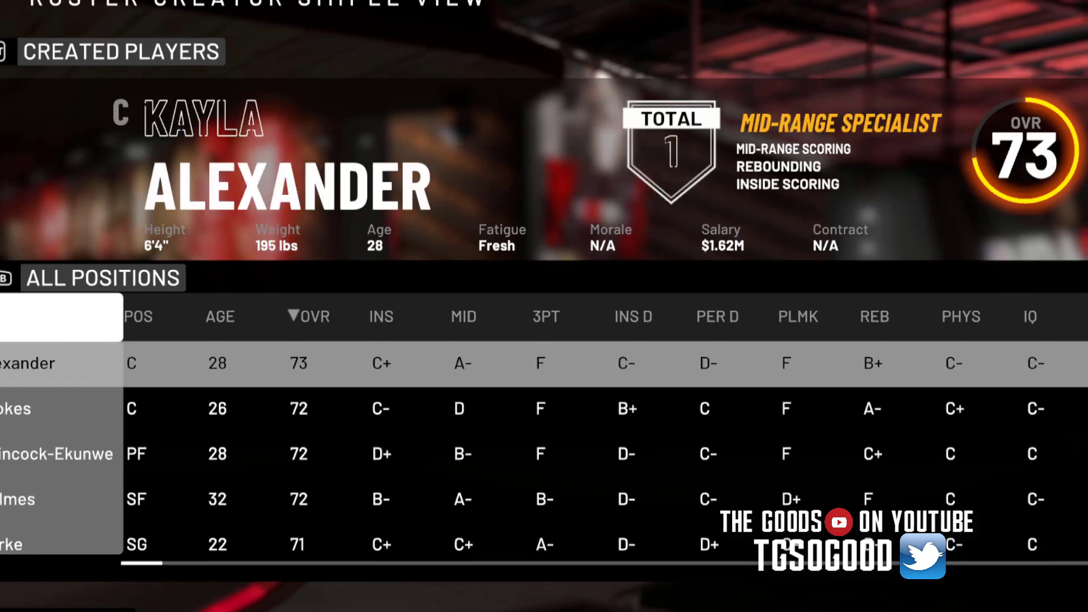
pyautogui.press('Up')
pyautogui.press('Up')
pyautogui.press('Up')
pyautogui.press('Up')
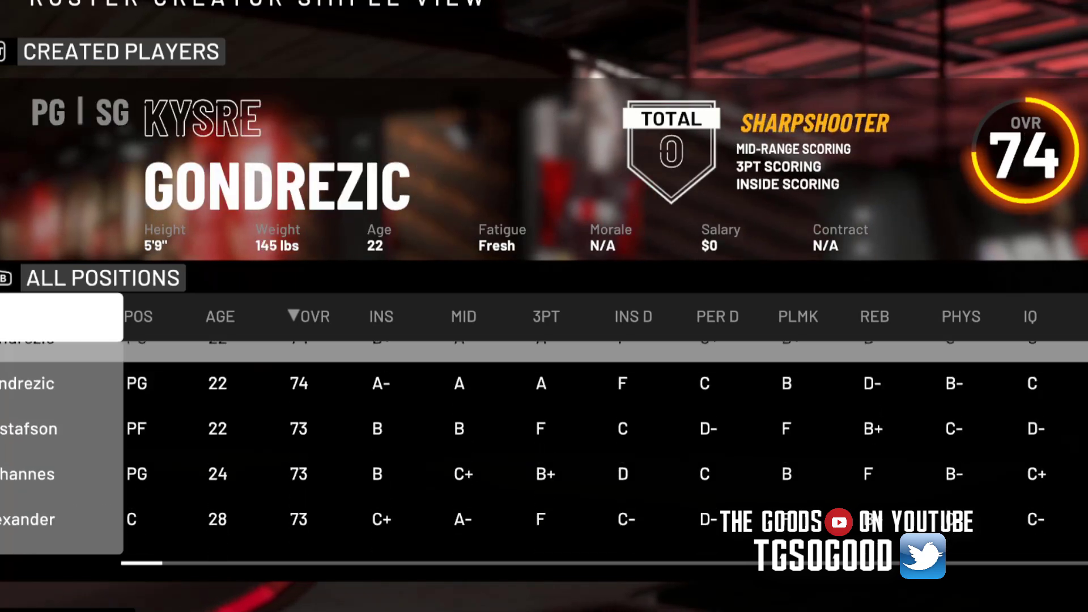
pyautogui.press('Down')
pyautogui.press('Return')
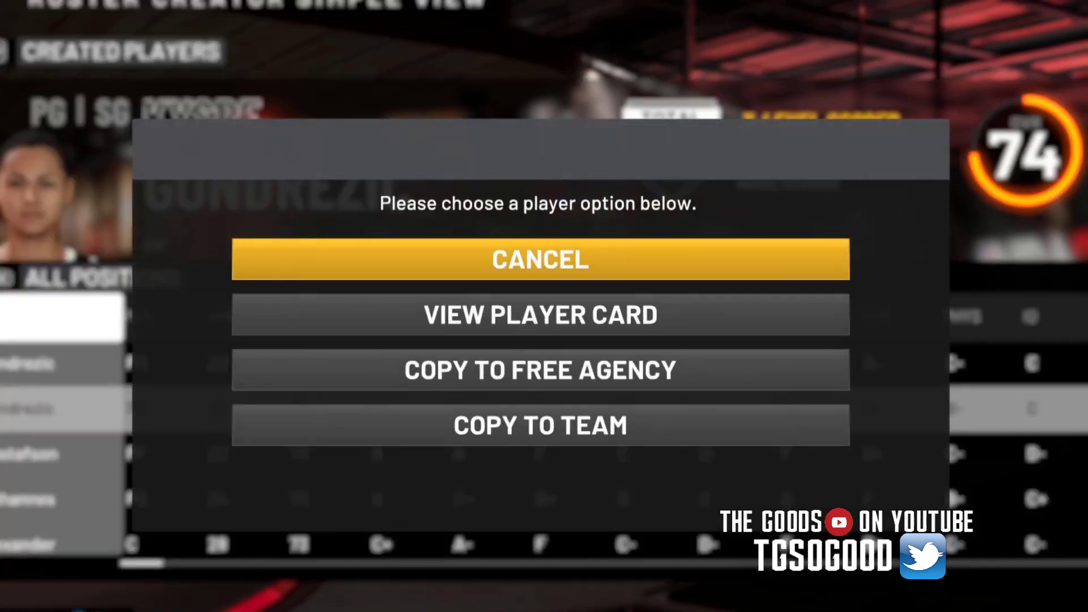
pyautogui.press('Down')
pyautogui.press('Down')
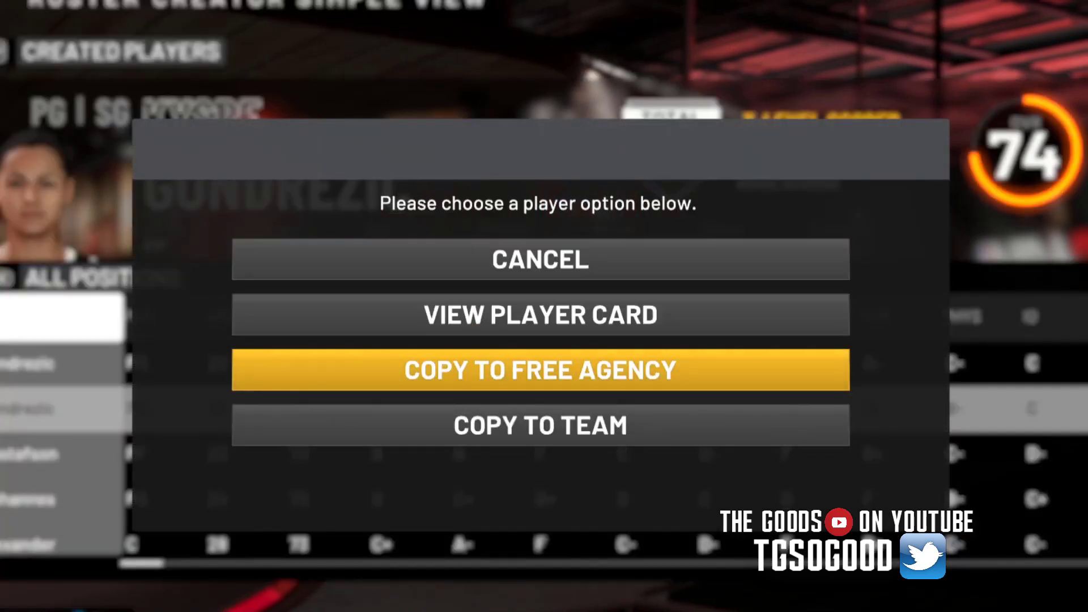
pyautogui.press('Up')
pyautogui.press('Up')
pyautogui.press('Return')
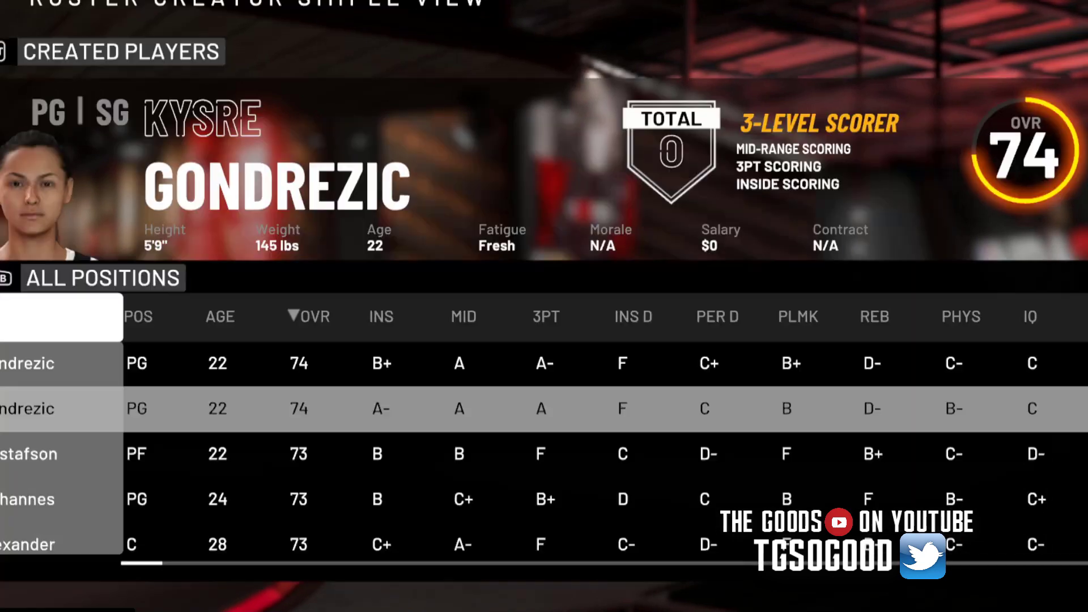
# Enable Unlock In-Game Editor among the external player editing tool's basic functions and return to NBA 2K20
pyautogui.hotkey('alt', 'Tab')
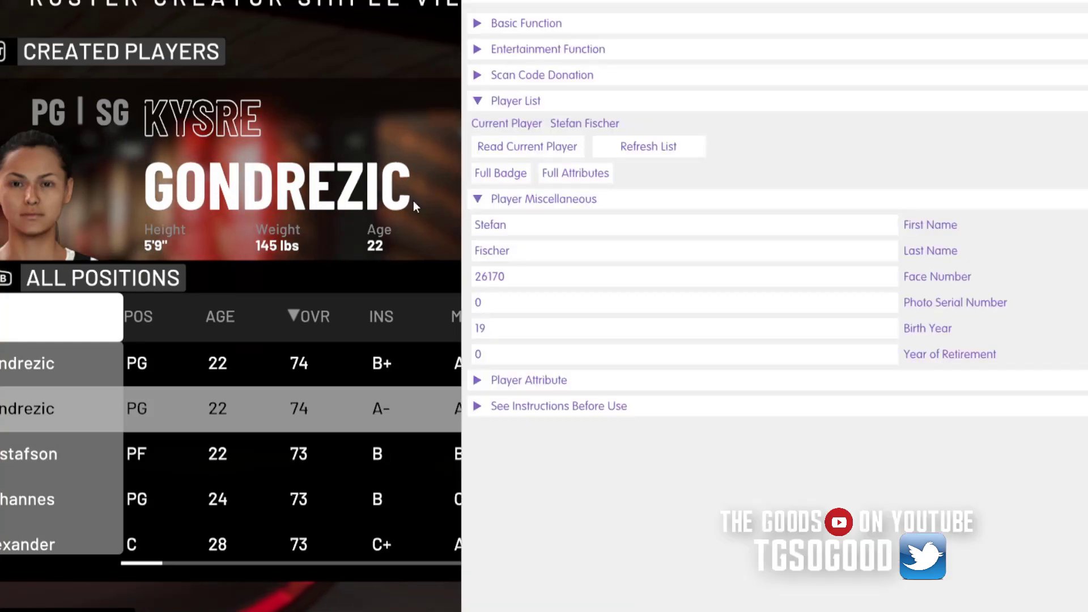
pyautogui.click(478, 28)
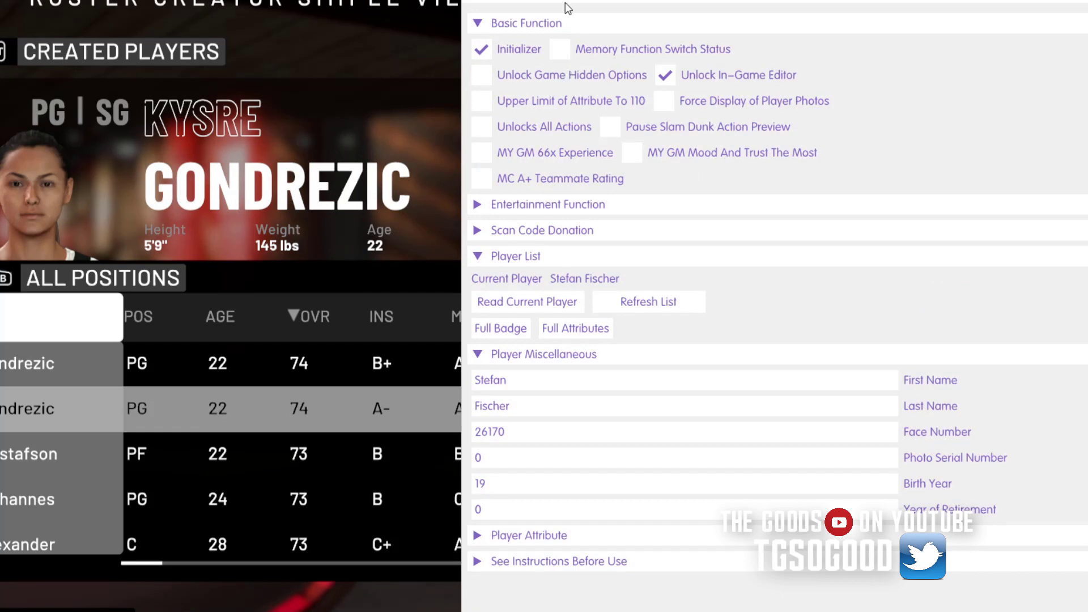
pyautogui.hotkey('alt', 'Tab')
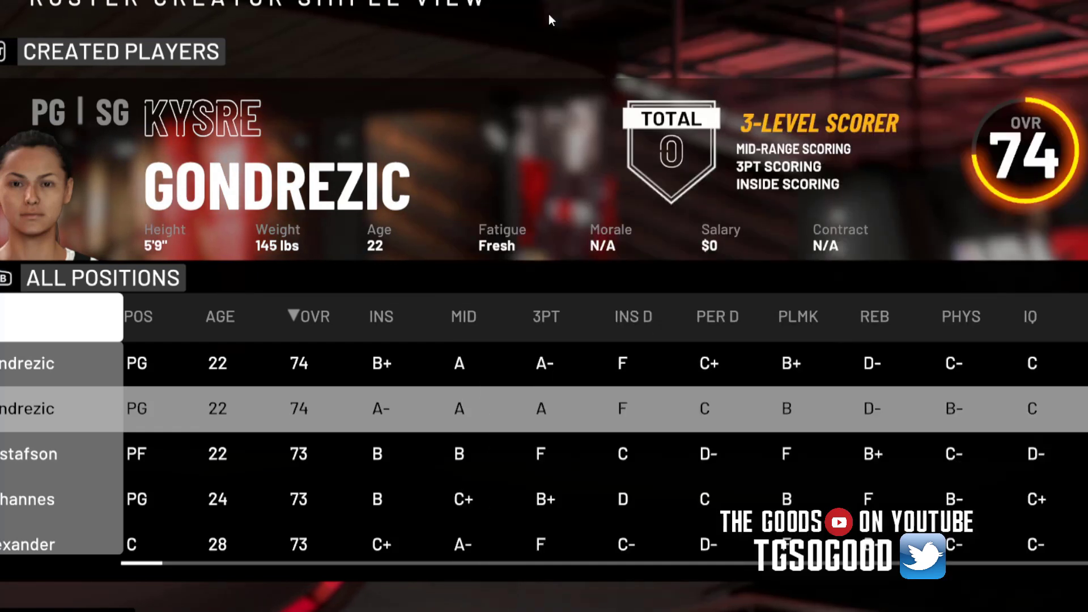
# Open the 74-rated 3-Level Scorer point guard in Edit Player and show the Body settings
pyautogui.press('Return')
pyautogui.press('Down')
pyautogui.press('Down')
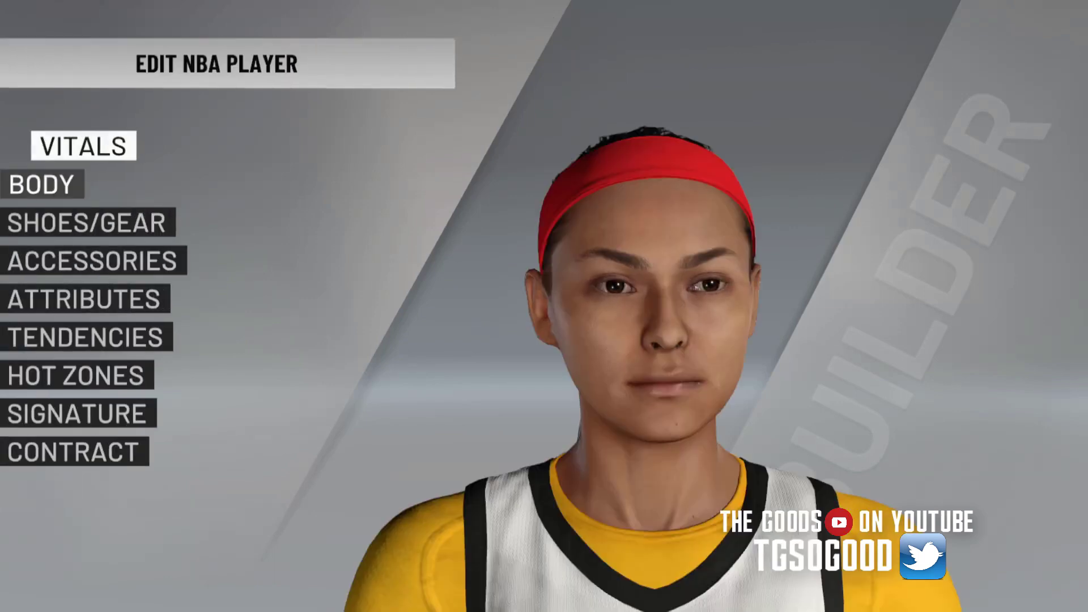
pyautogui.press('Return')
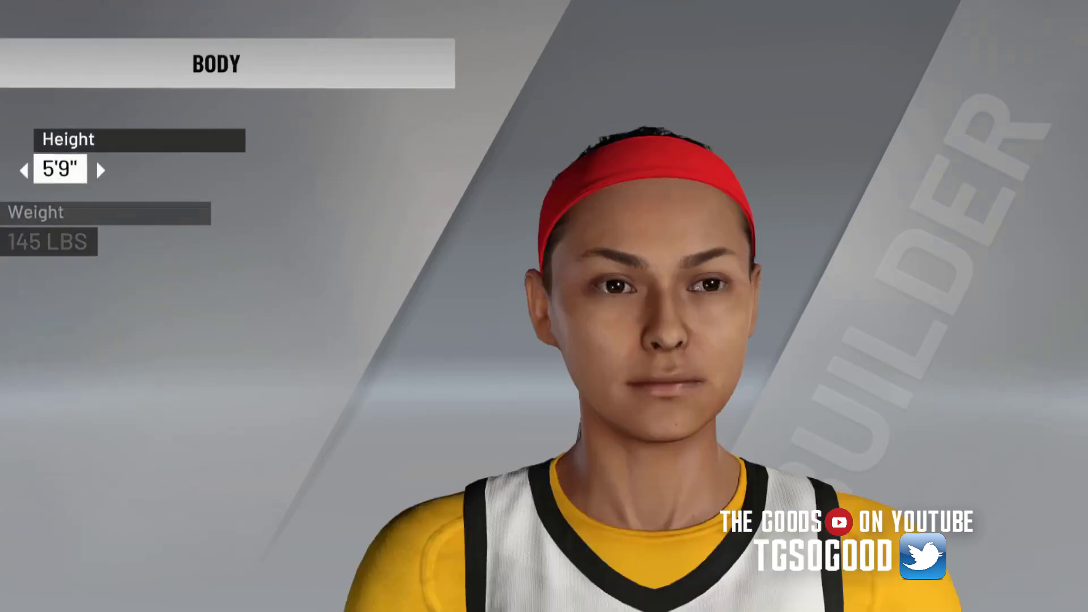
# Leave the player editor with the changes removed and return to the Created Players list
pyautogui.press('Escape')
pyautogui.press('Escape')
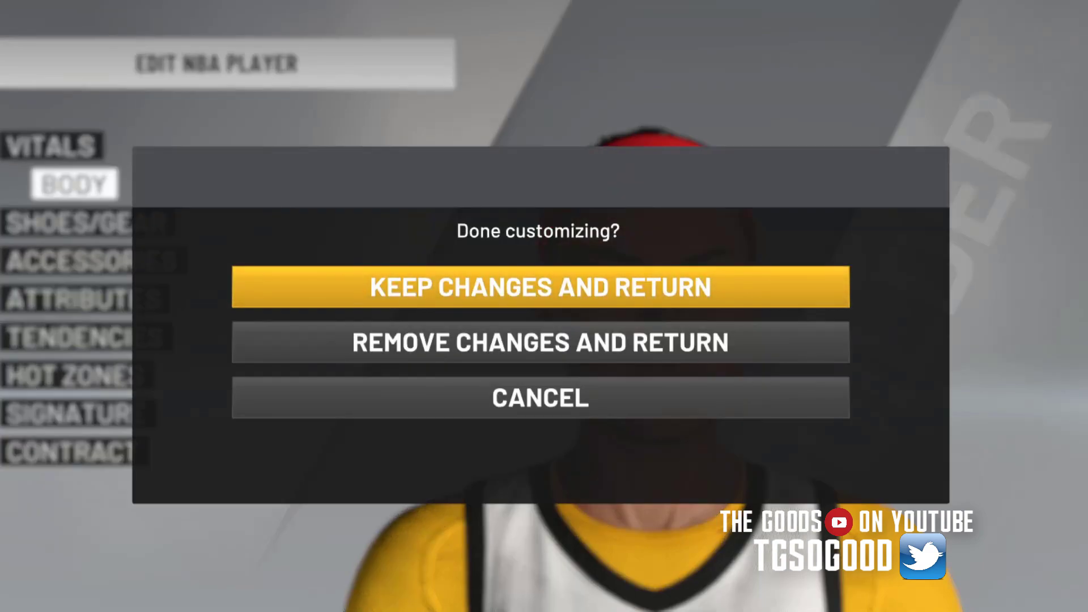
pyautogui.press('Down')
pyautogui.press('Return')
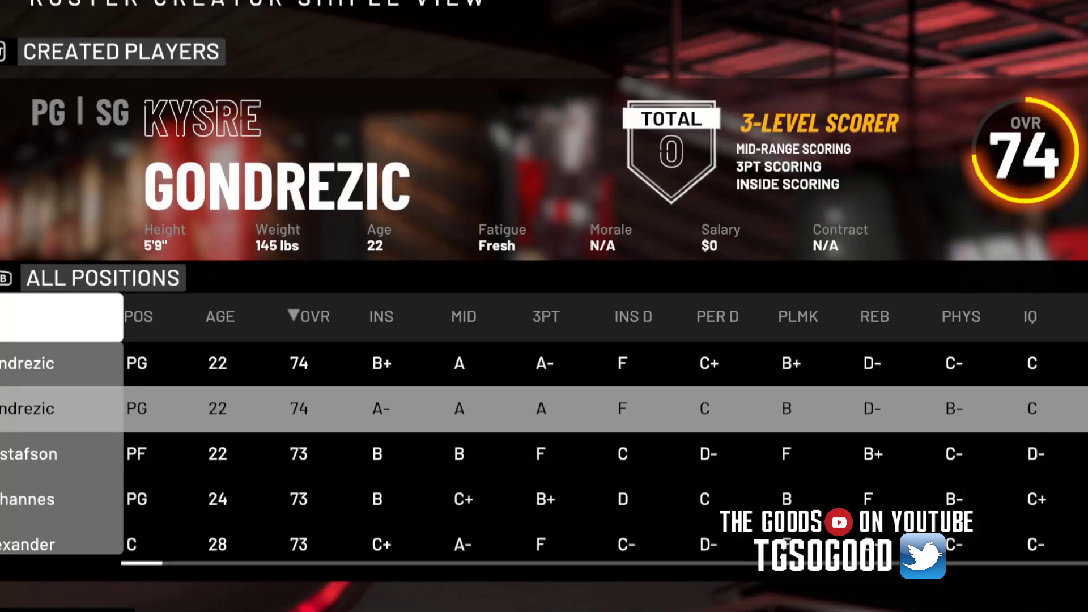